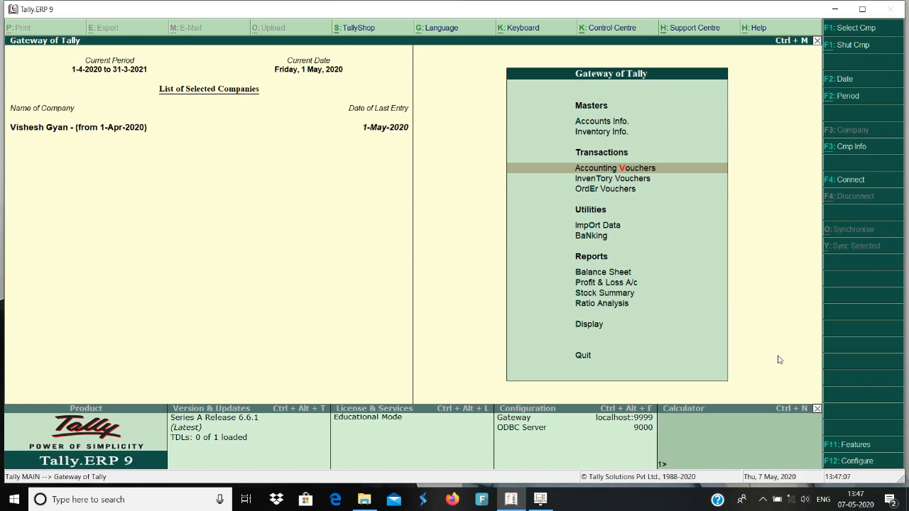
- Enable zero-valued transactions in the company's accounting features, leave the other options as they are, and save
left_click(856, 444)
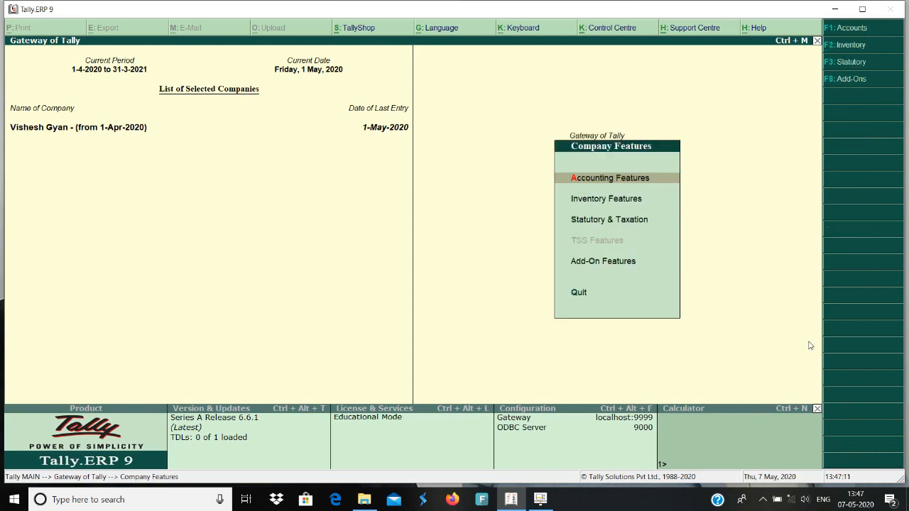
key("Return")
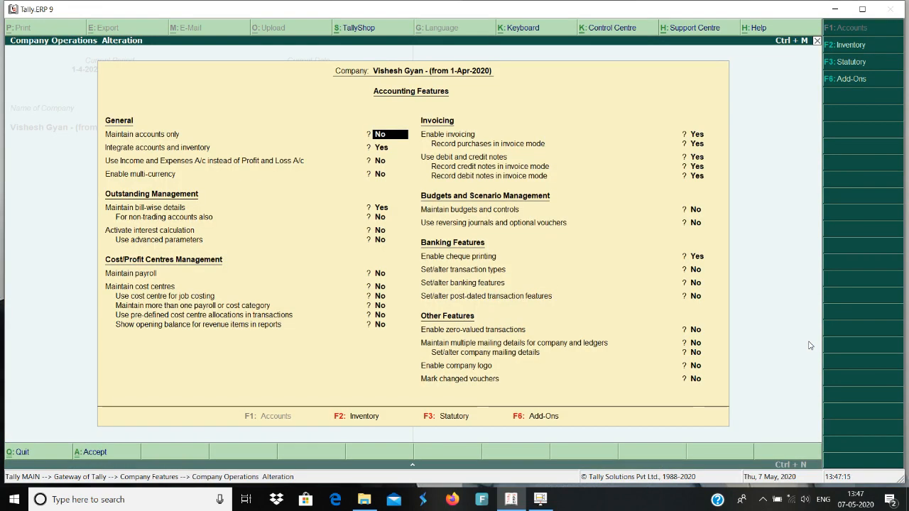
key("Return")
key("Return")
key("Return")
key("Return")
key("Return")
key("Return")
key("Return")
key("Return")
key("Return")
key("Return")
key("Return")
key("Return")
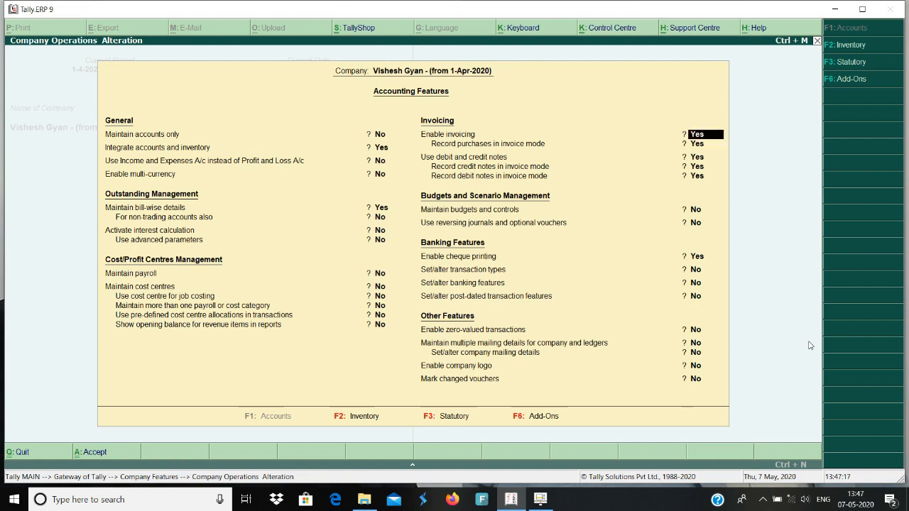
key("Return")
key("Return")
key("Return")
key("Return")
key("Return")
key("Return")
key("Return")
key("Return")
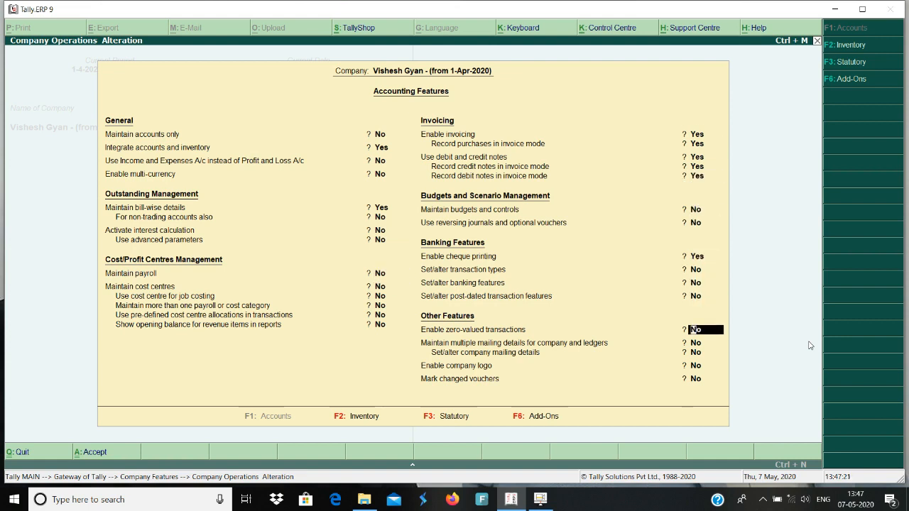
type("y")
key("Return")
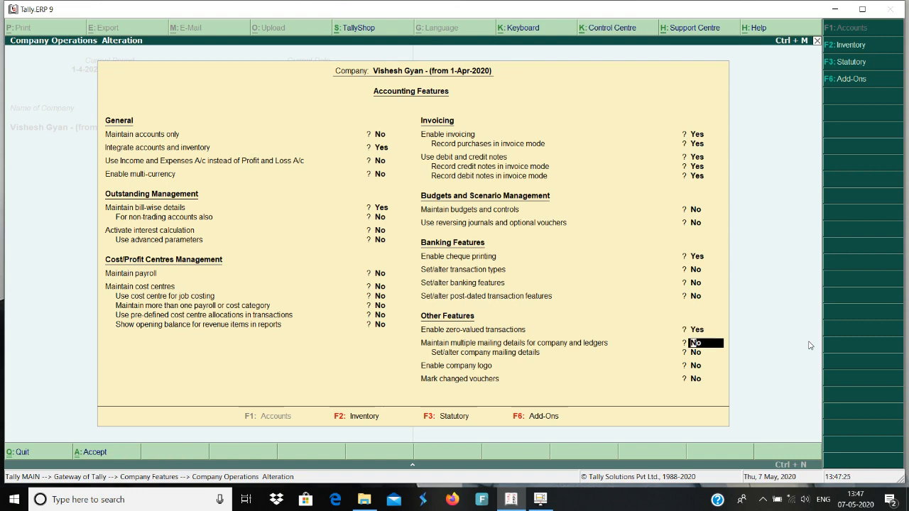
key("Return")
key("Return")
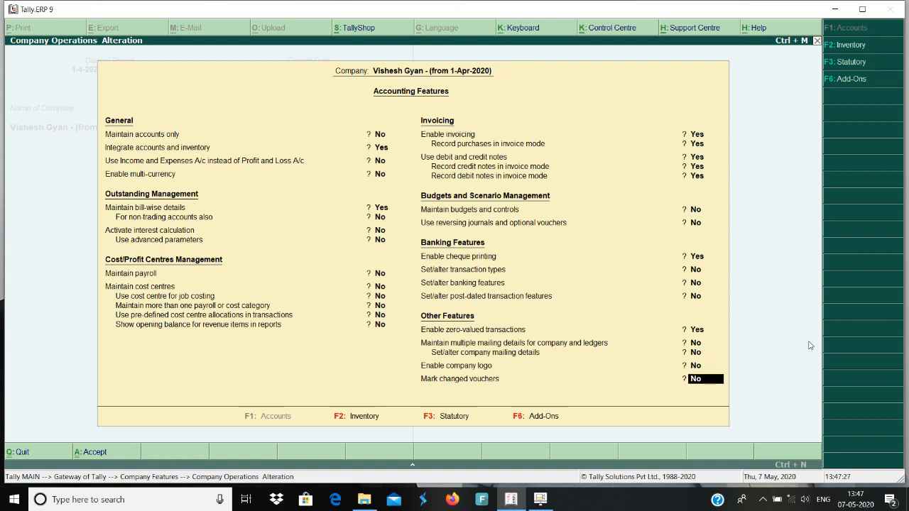
key("Return")
key("Return")
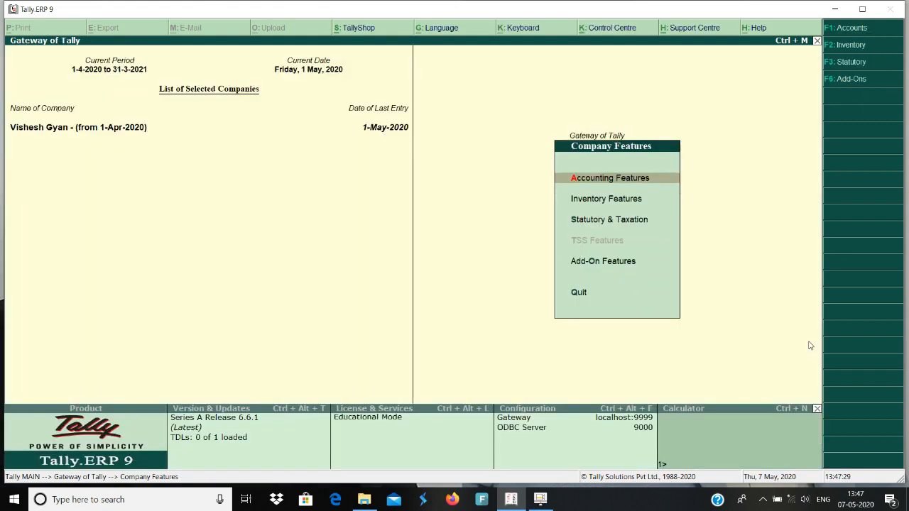
- Check the zero-valued transactions option in the inventory features, and return to the Gateway without changing anything
key("Down")
key("Return")
key("Return")
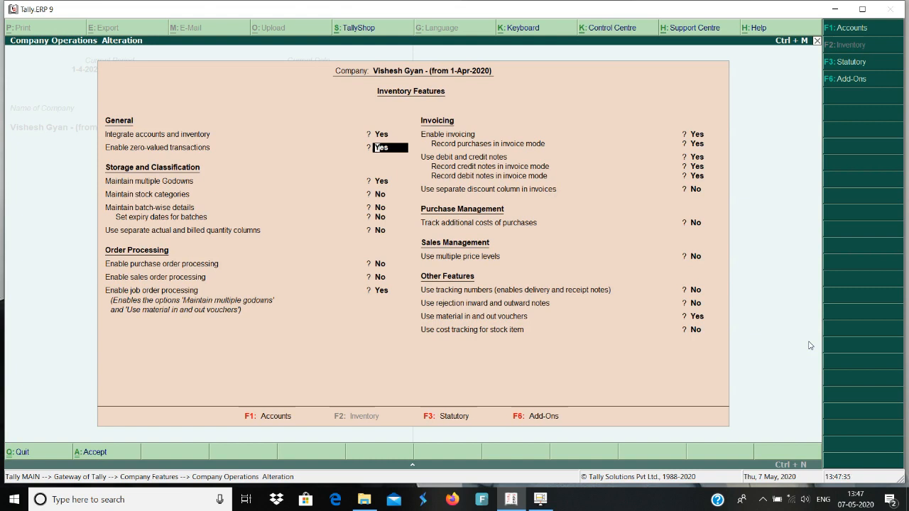
key("Escape")
key("Escape")
key("Return")
key("Escape")
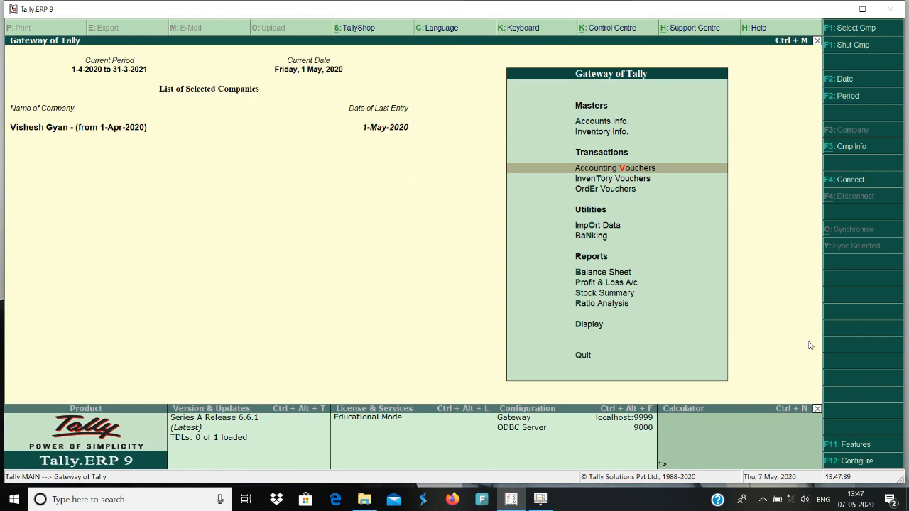
- Review the purchase voucher from Ram Sanitation in the Day Book, and return to the Gateway
key("d")
key("Down")
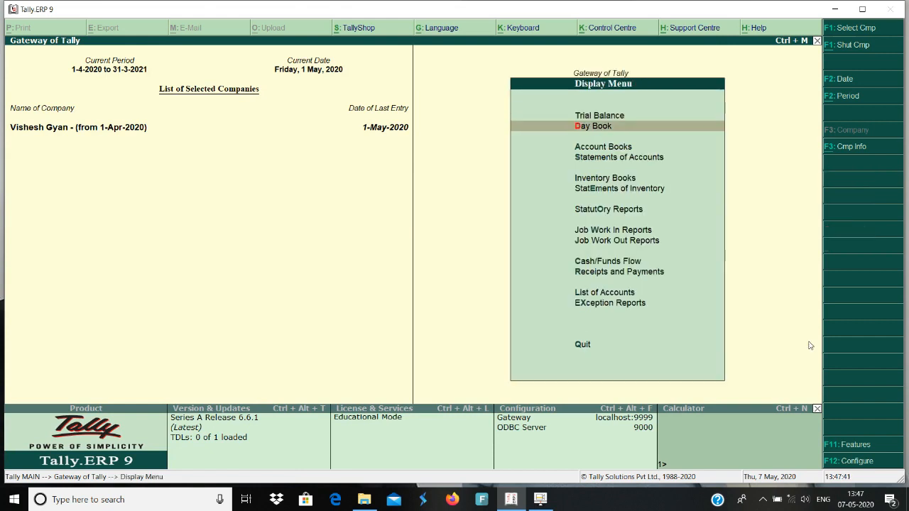
key("Return")
key("Return")
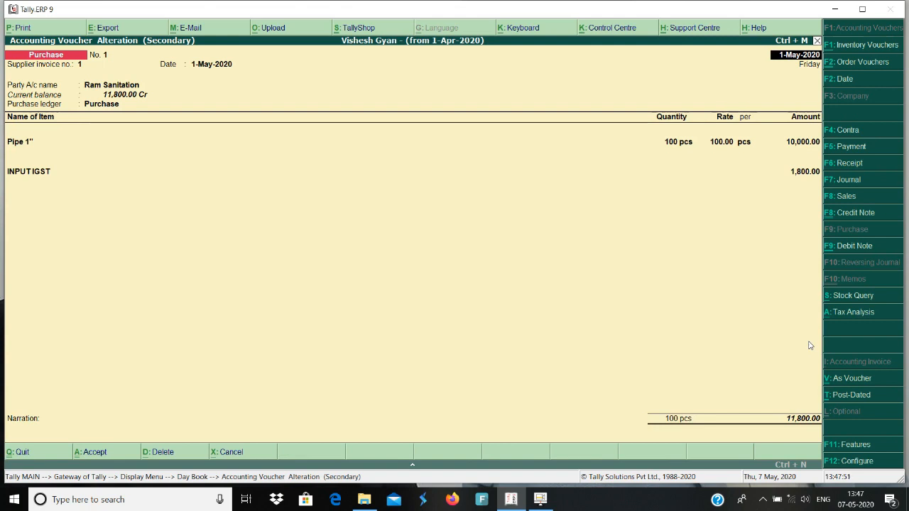
key("Escape")
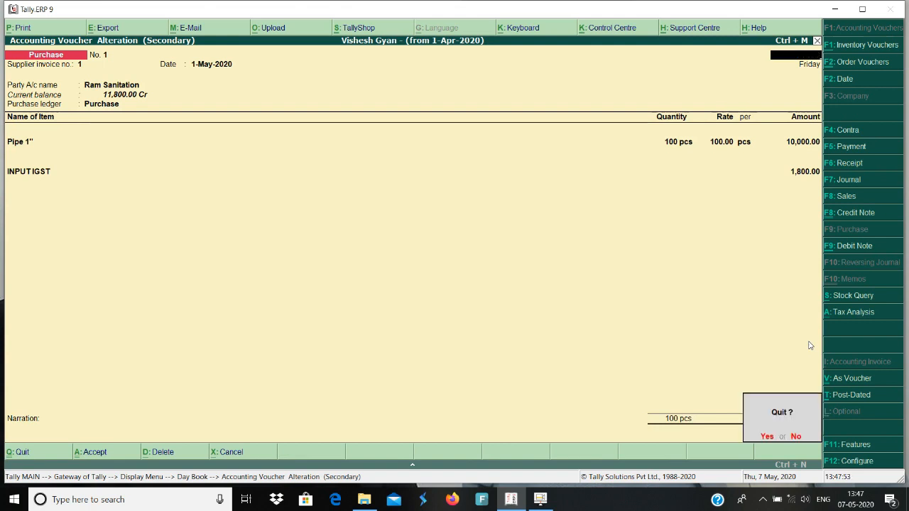
key("Return")
key("Escape")
key("Escape")
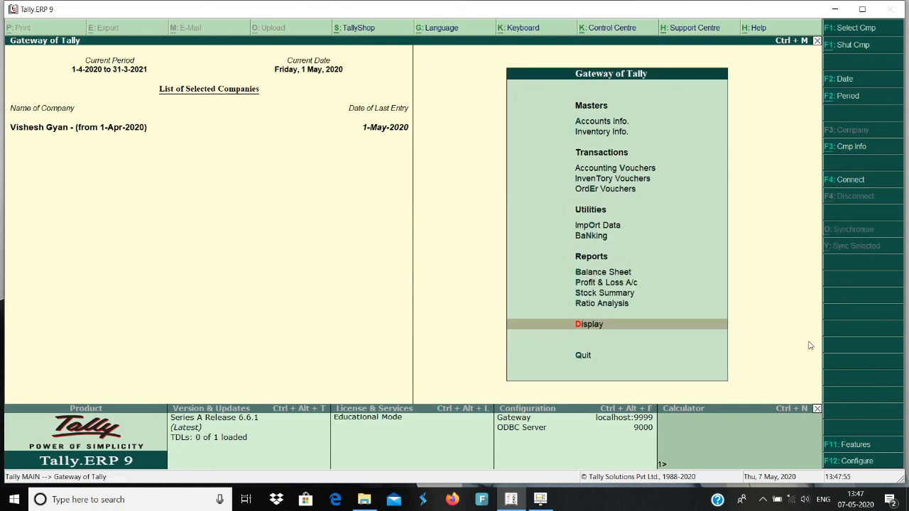
- Keep Cash as the party account of the sales voucher and accept its party details
key("v")
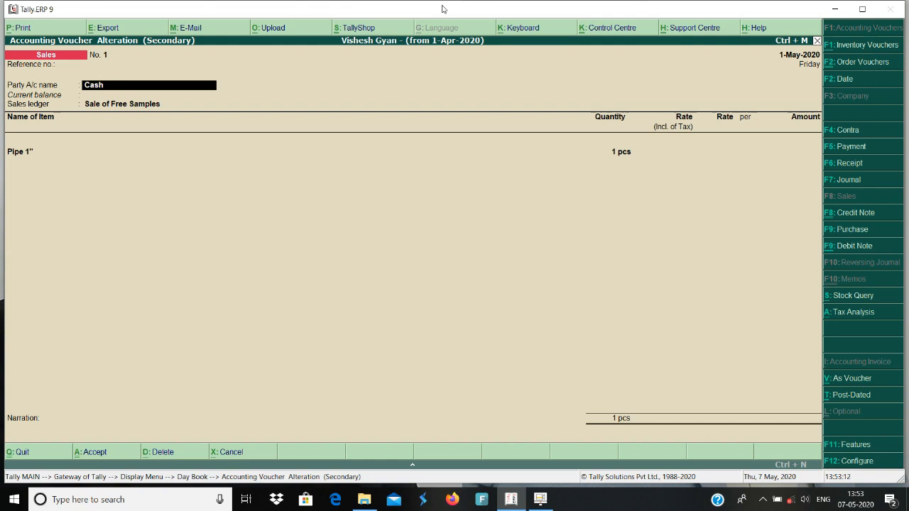
key("Return")
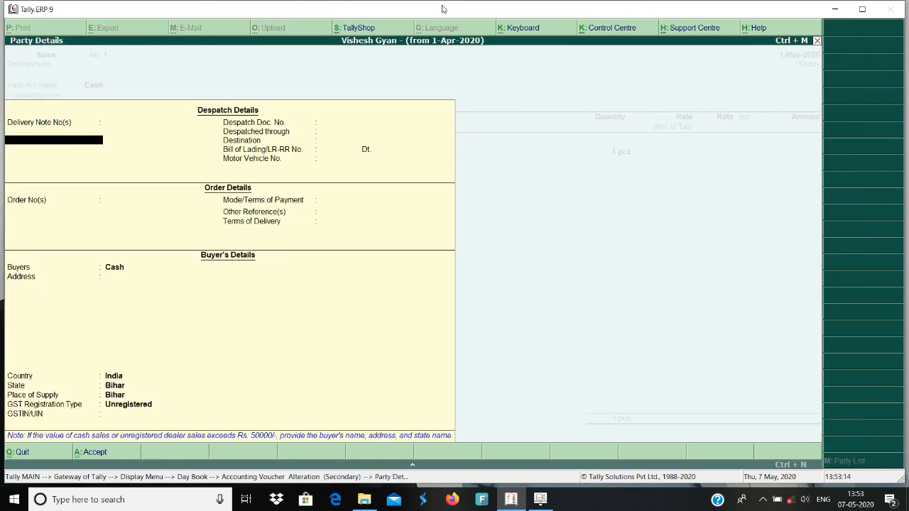
key("ctrl+a")
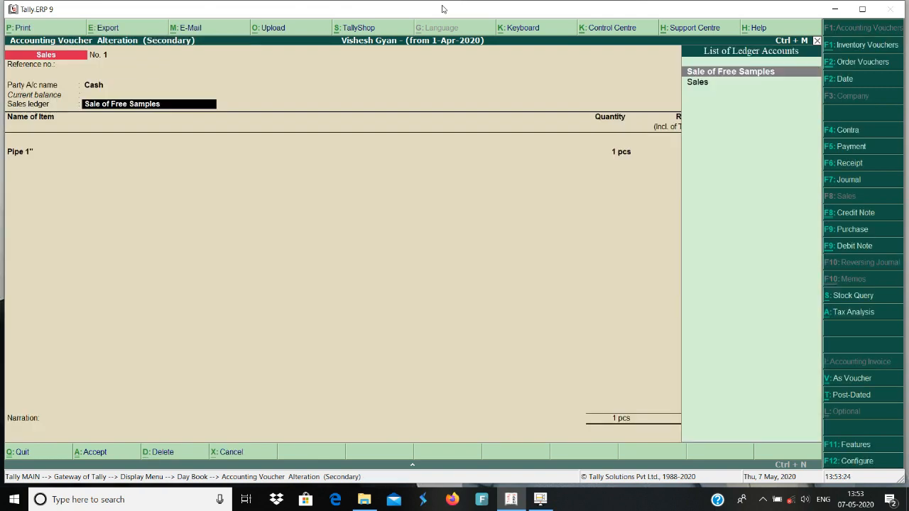
- Alter the Sale of Free Samples ledger from the voucher, setting its type of ledger to Not Applicable and keeping the remaining details
key("ctrl+Return")
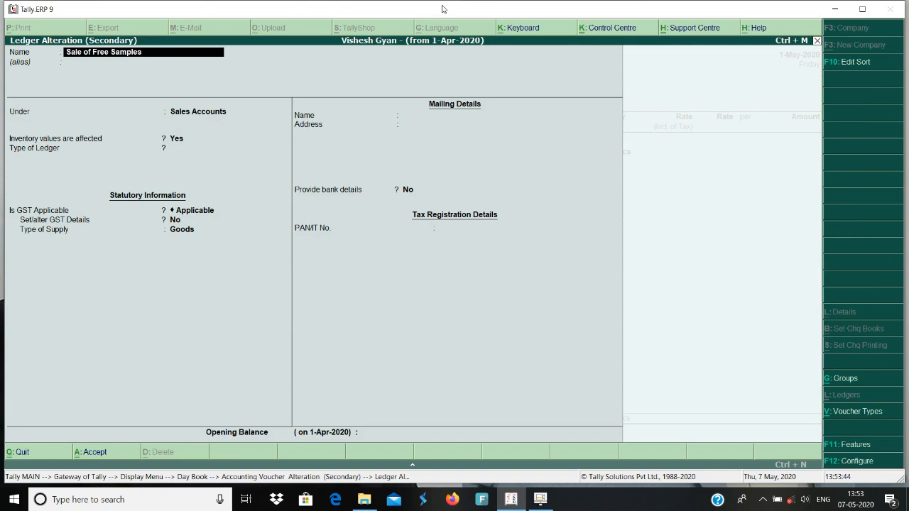
key("Return")
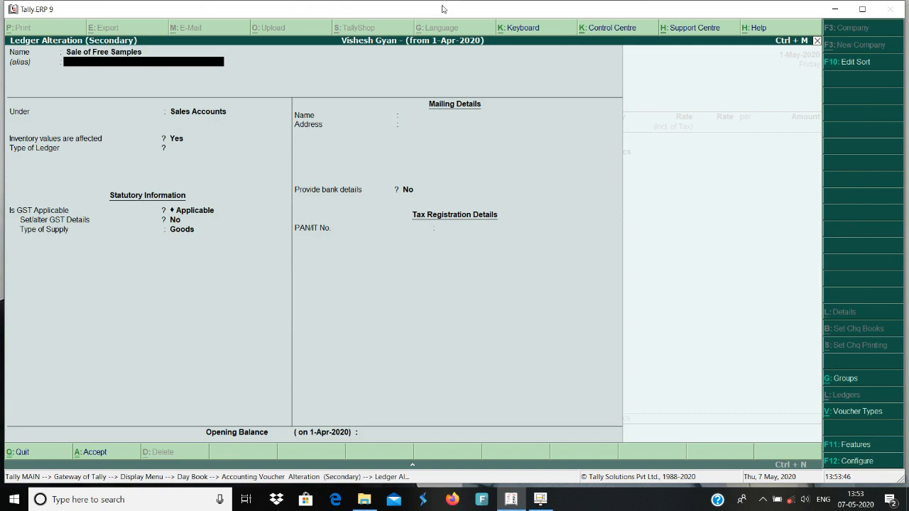
key("Return")
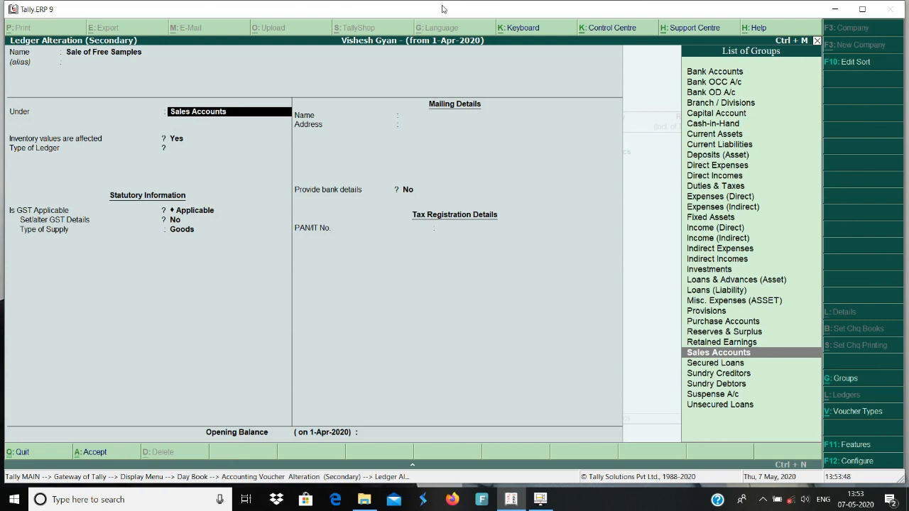
key("Return")
key("Return")
key("Return")
key("Return")
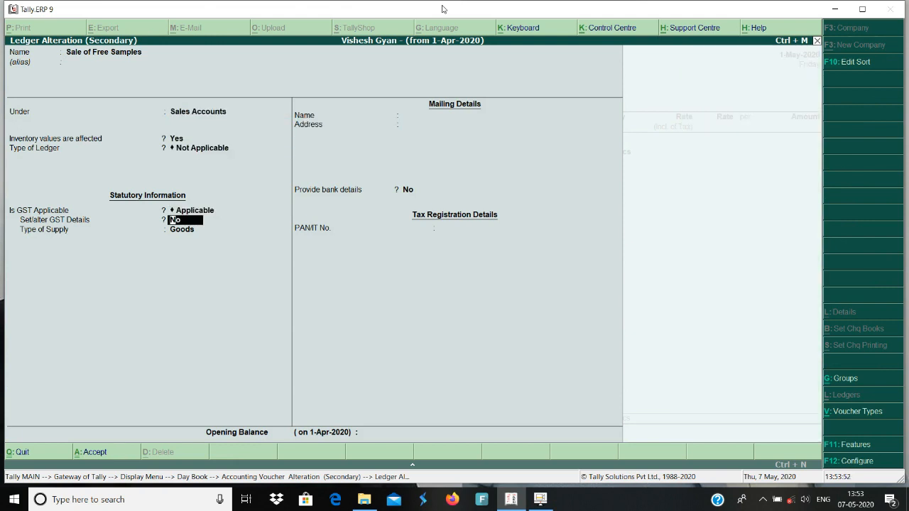
key("Return")
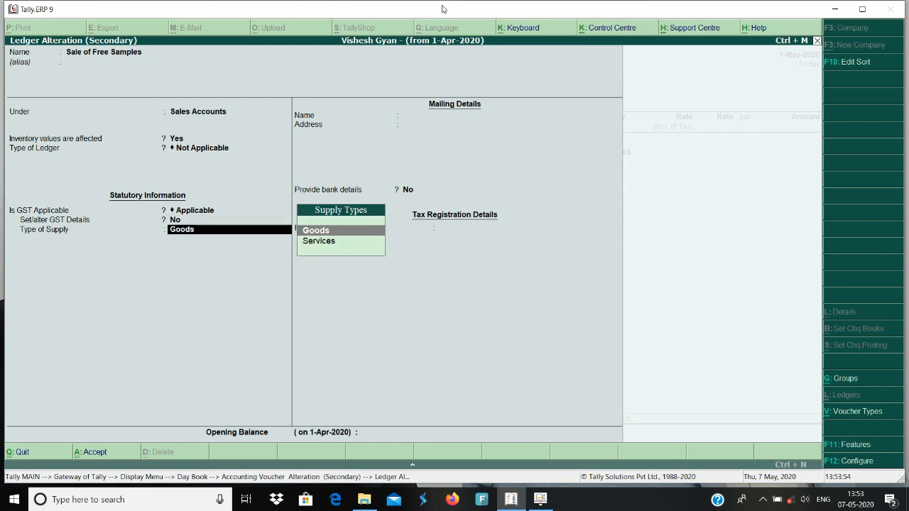
key("Return")
key("Return")
key("Return")
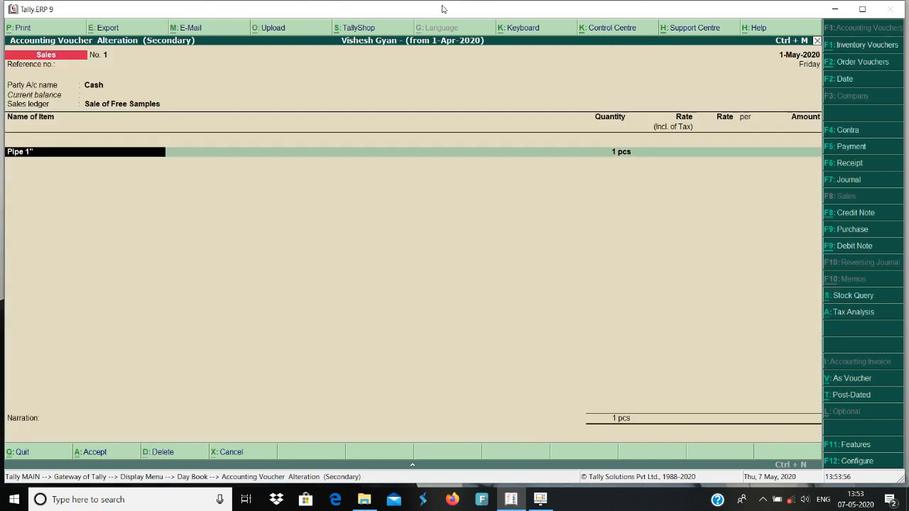
- Allocate 1 pcs of Pipe 1" from Main Location with rate and amount blank, and save the sales voucher
key("Return")
key("Return")
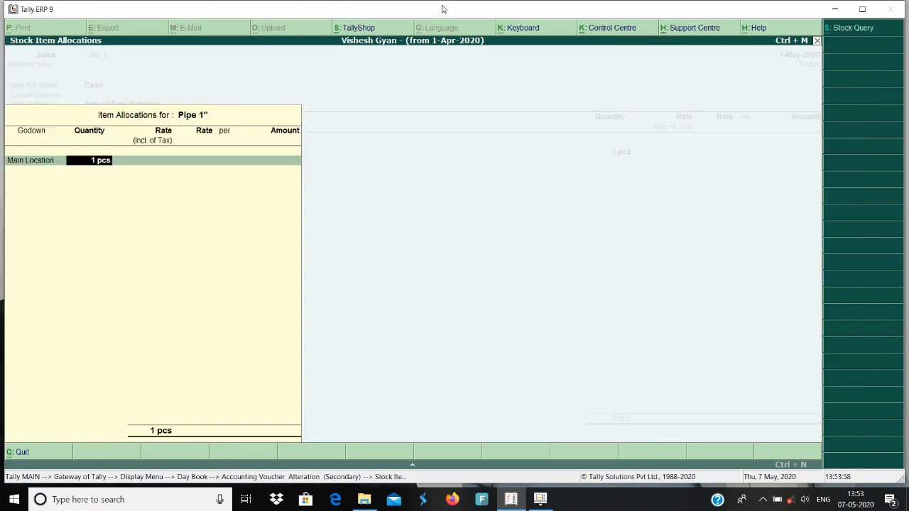
key("BackSpace")
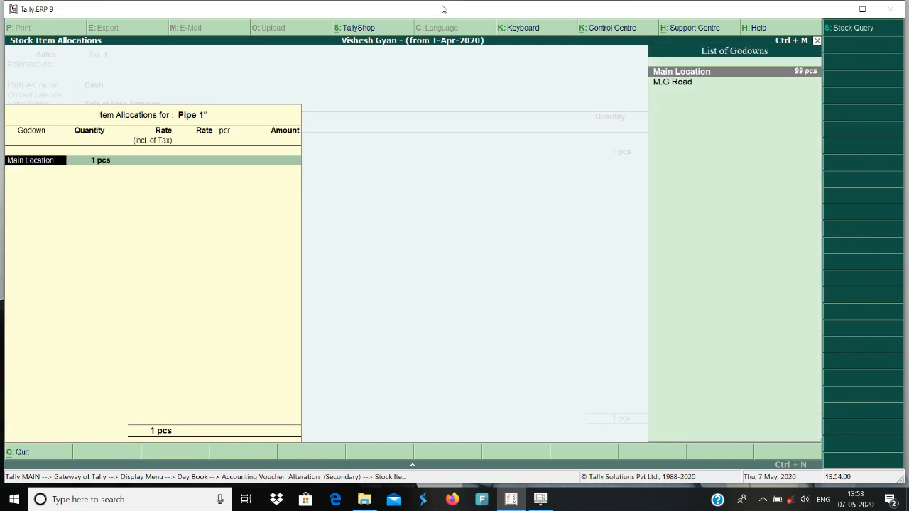
key("Return")
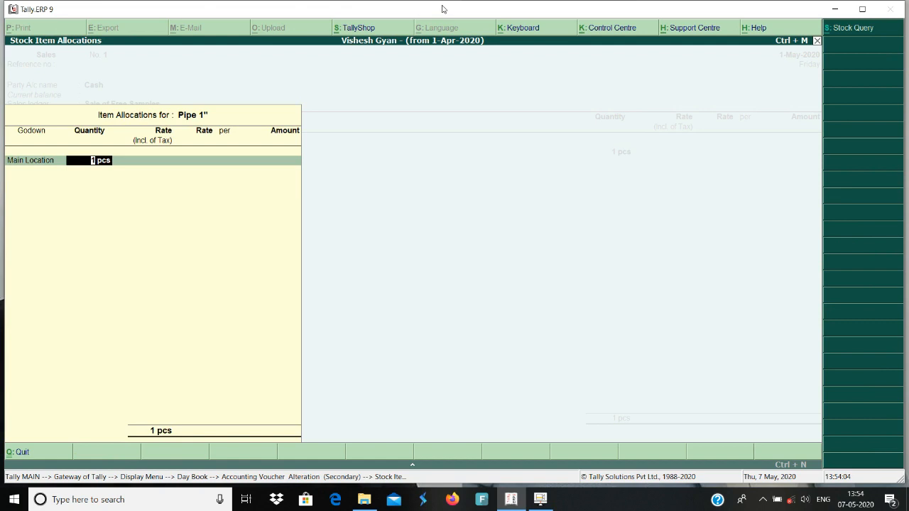
key("Return")
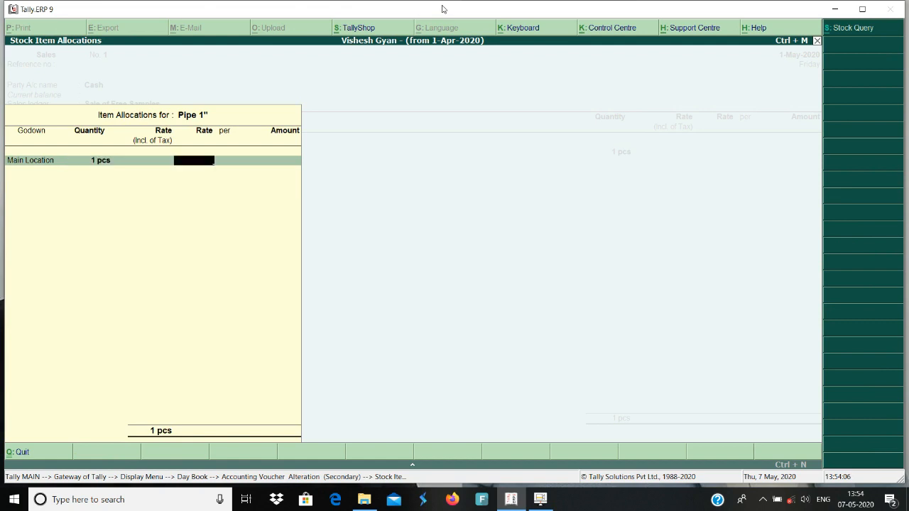
key("Return")
key("Return")
key("Return")
key("Return")
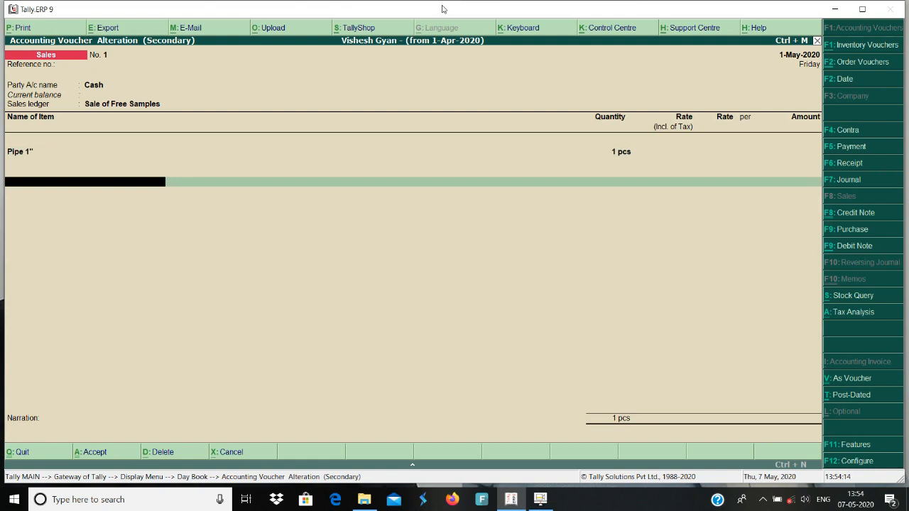
key("Return")
key("Return")
key("Return")
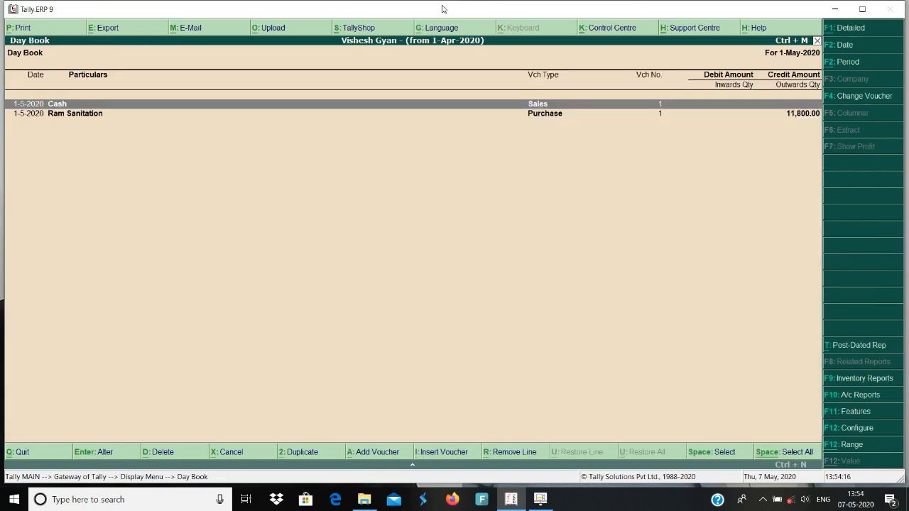
- Examine purchases, closing stock and gross loss in the Profit & Loss account
key("Escape")
key("Escape")
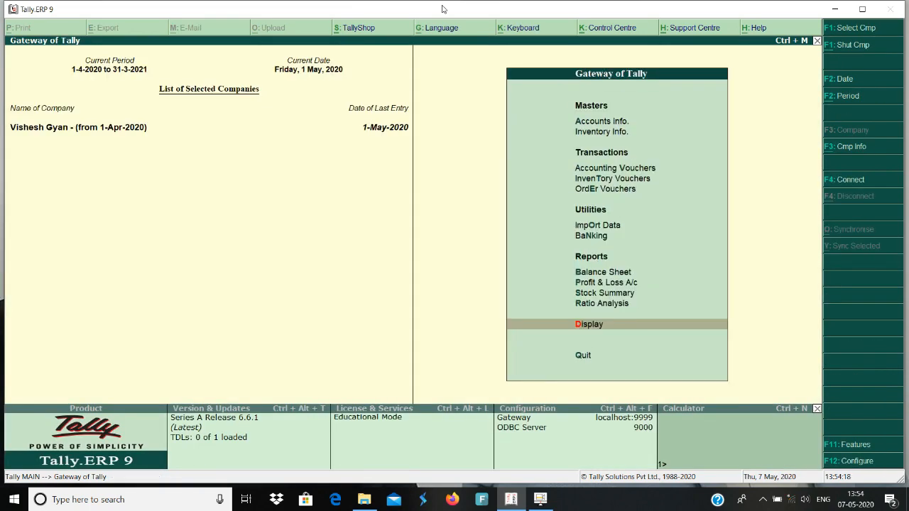
key("p")
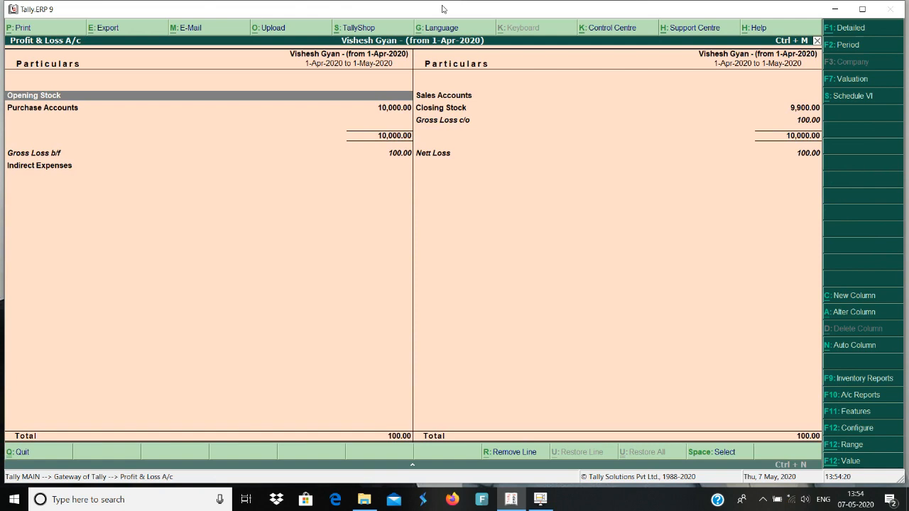
key("Down")
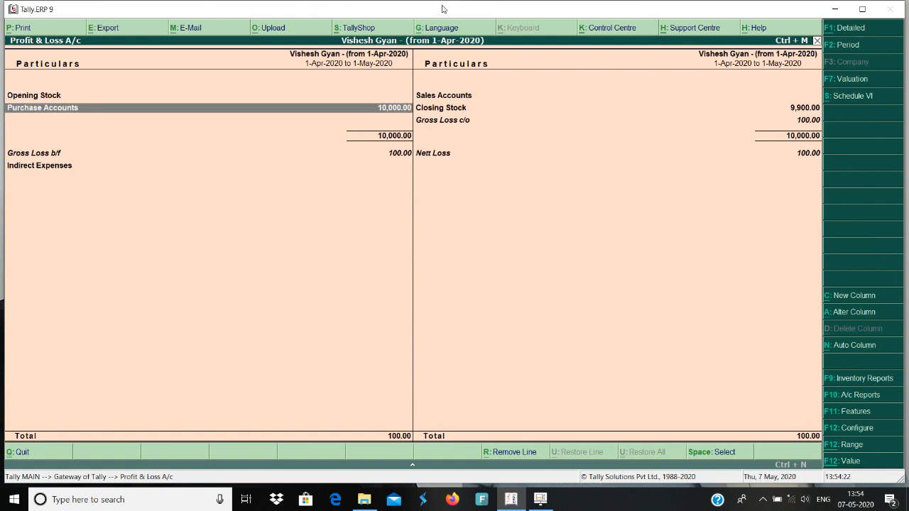
key("Right")
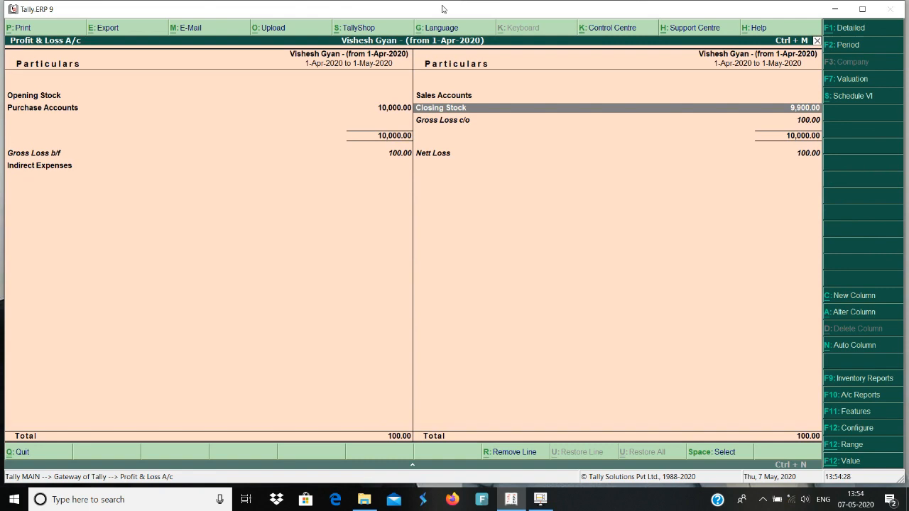
key("Down")
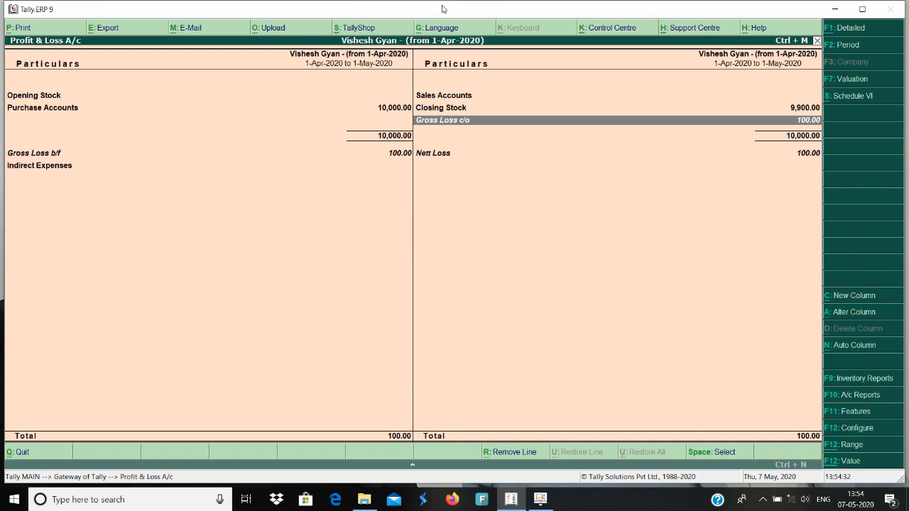
key("Escape")
- View the Current Assets group summary from the Balance Sheet
key("b")
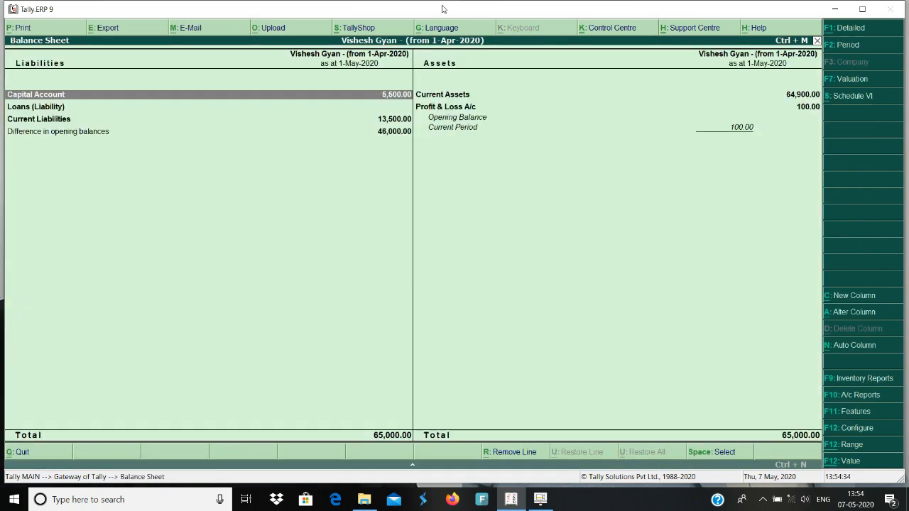
key("Right")
key("Return")
key("Down")
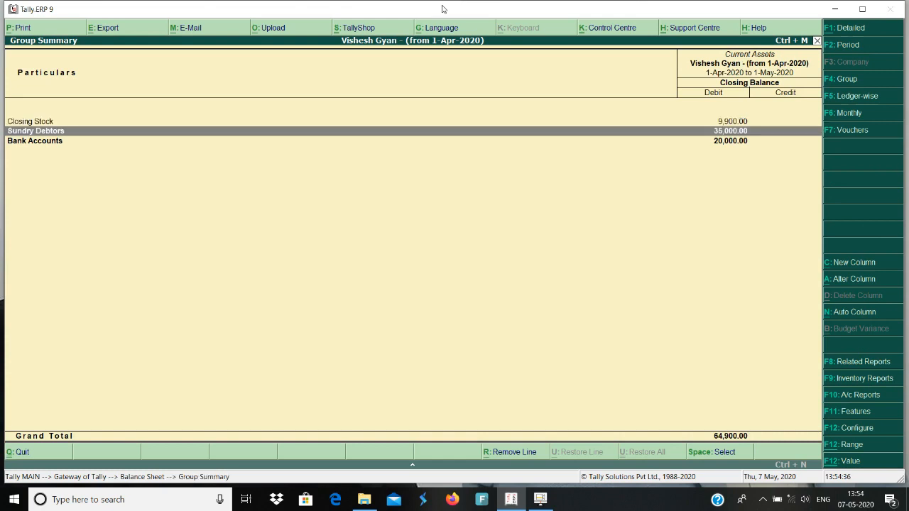
- Examine the Closing Stock, Sundry Debtors and Bank Accounts lines in the Current Assets group summary
key("Down")
key("Up")
key("Up")
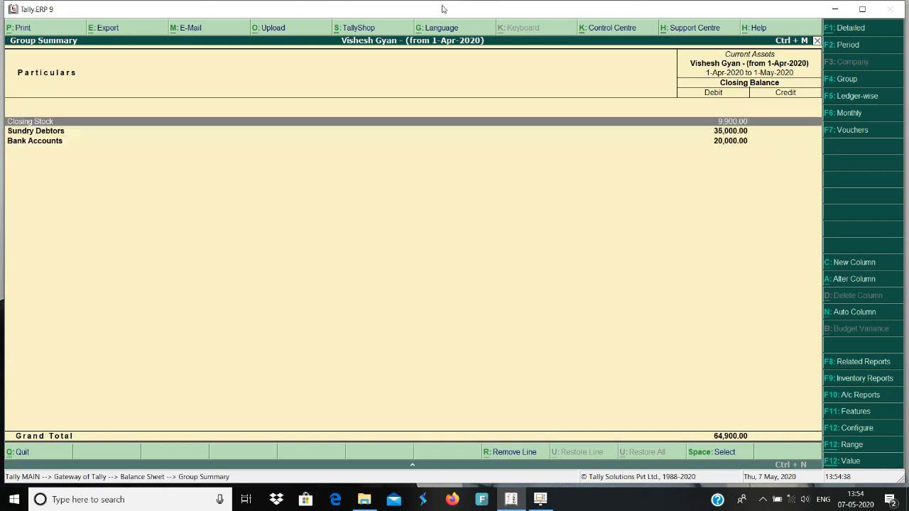
key("Down")
key("Down")
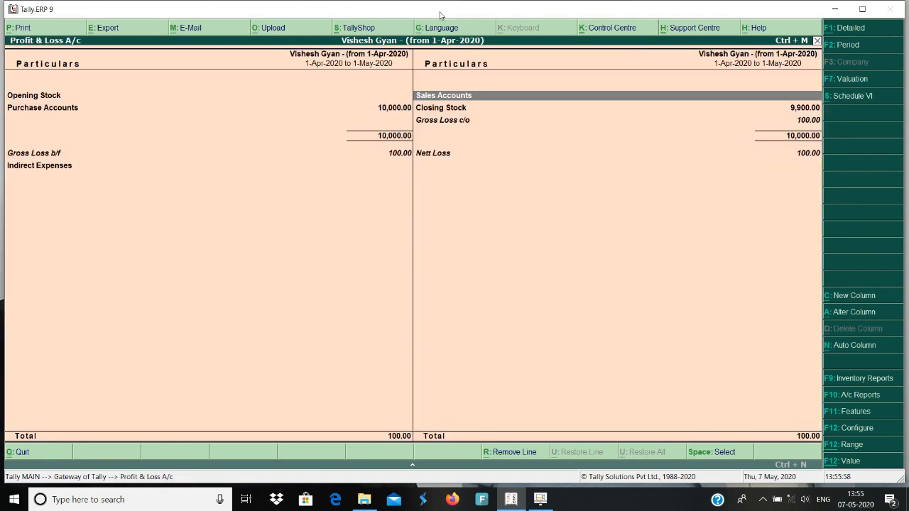
- View the Sales Accounts group summary from the Profit & Loss account and return to the Gateway of Tally
key("Return")
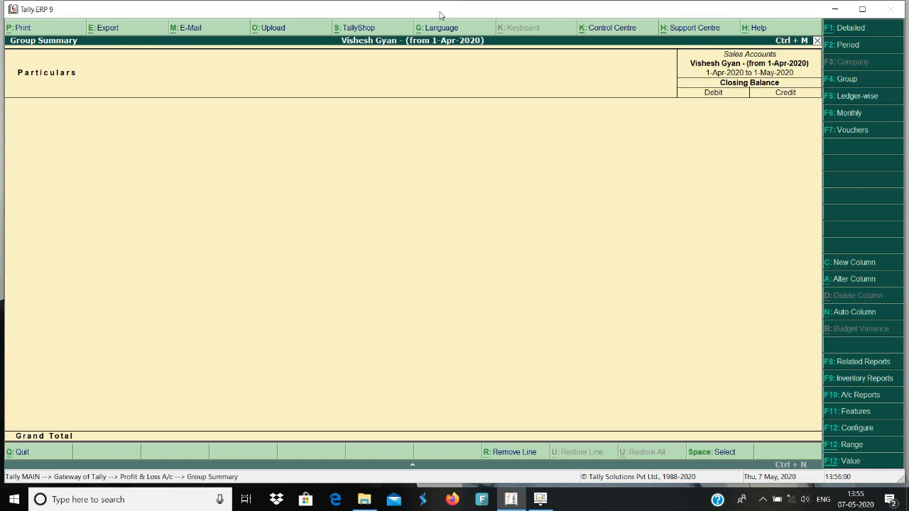
key("Escape")
key("Escape")
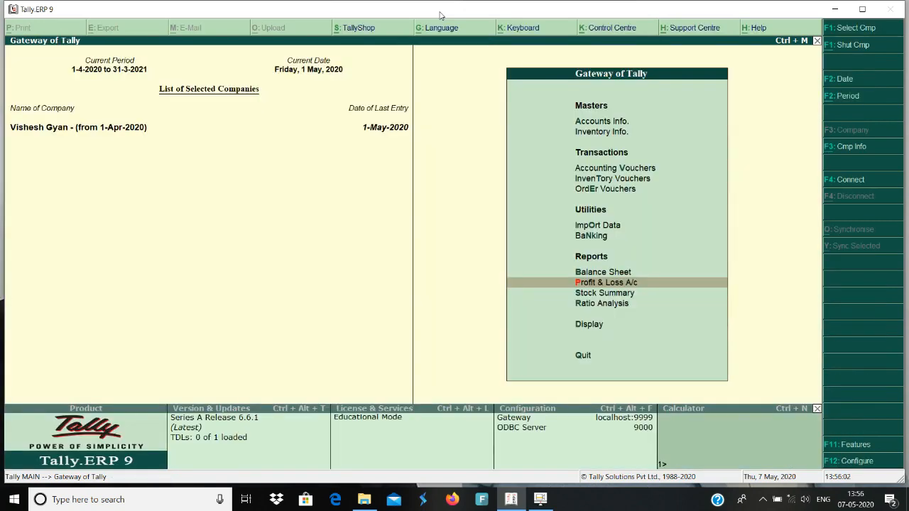
- Check the closing quantity, rate and value of Pipe 1" in the Stock Summary
key("s")
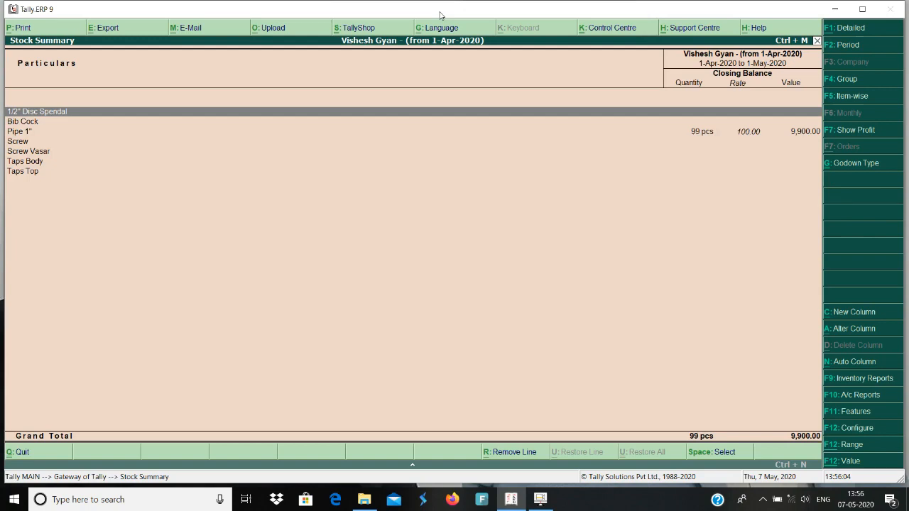
key("Down")
key("Down")
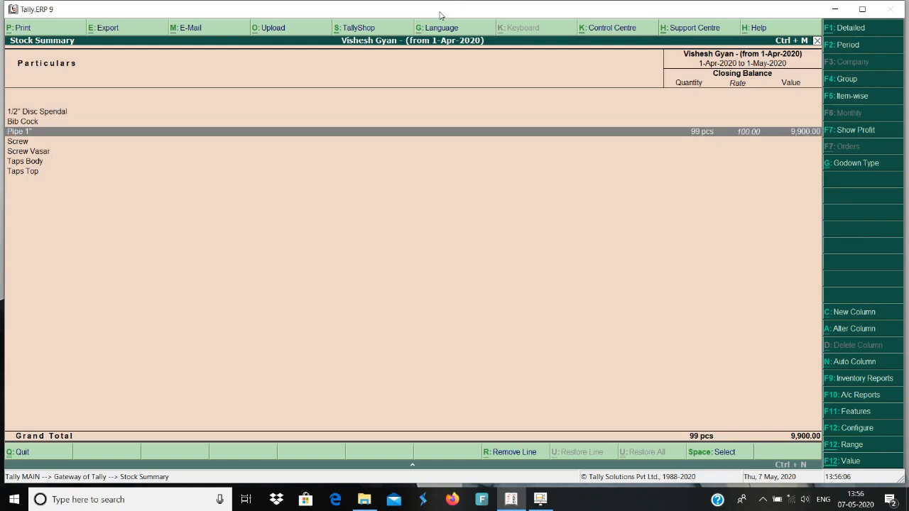
key("Escape")
key("d")
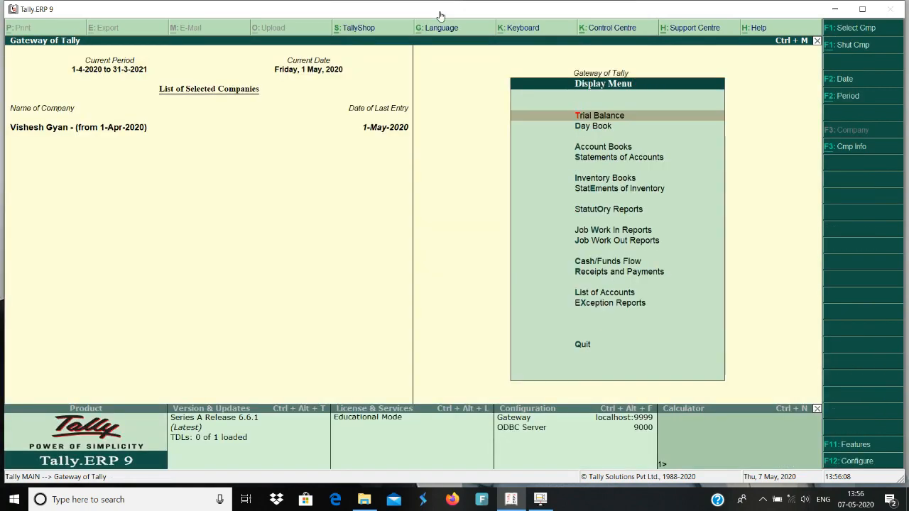
key("Down")
key("Down")
key("Return")
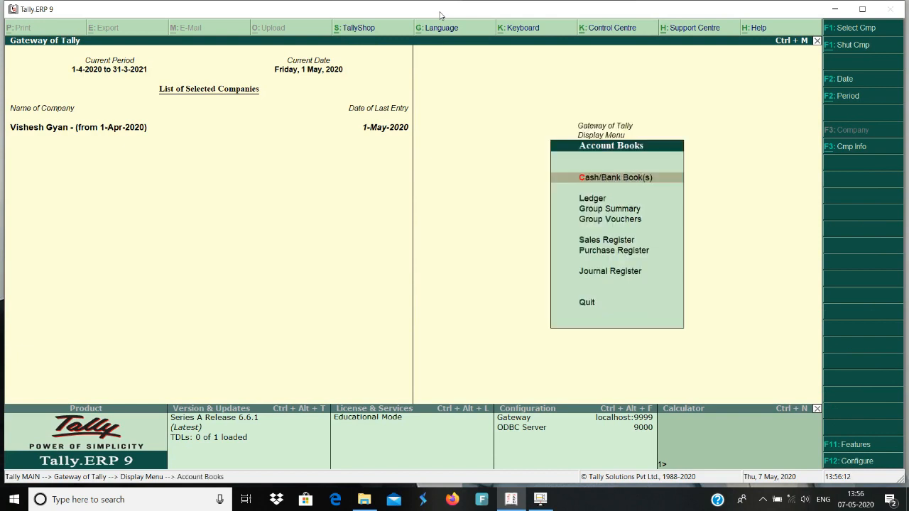
key("Escape")
key("Escape")
- Display the ledger vouchers of the Sale of Free Samples ledger from the account books
key("d")
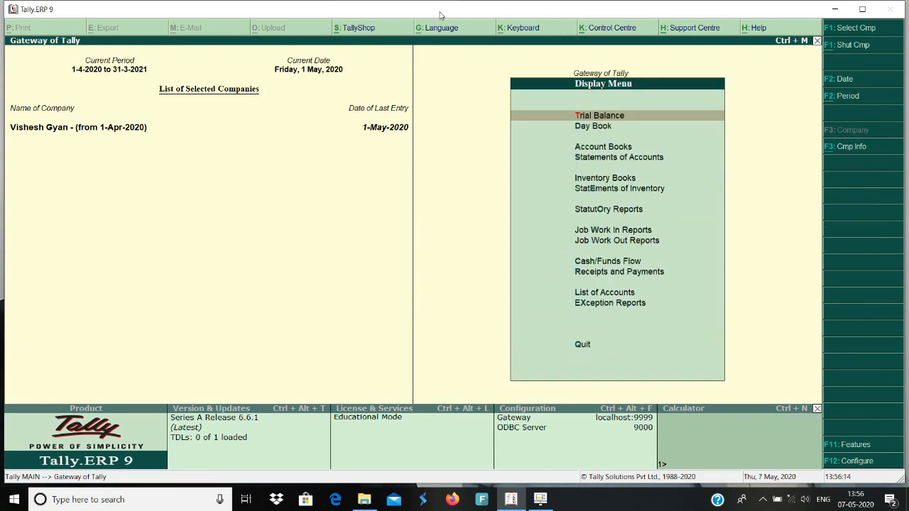
key("Down")
key("Down")
key("Return")
key("Down")
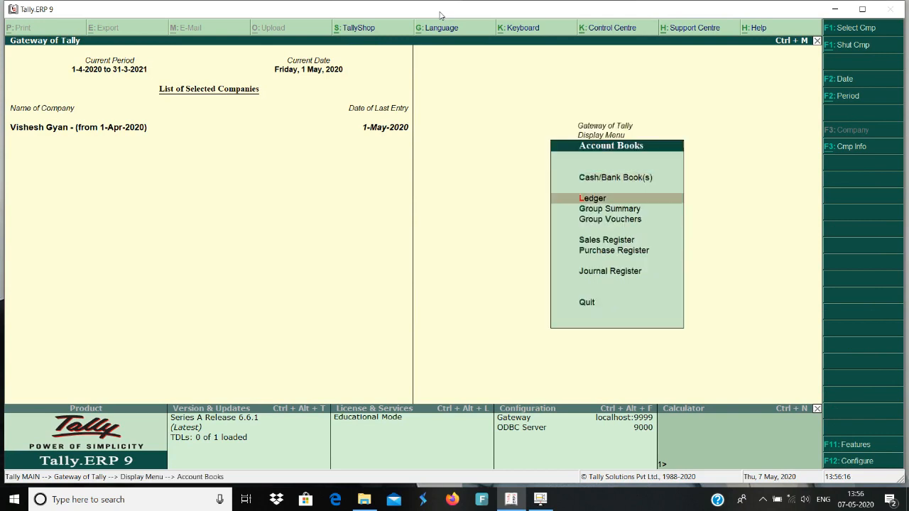
key("Return")
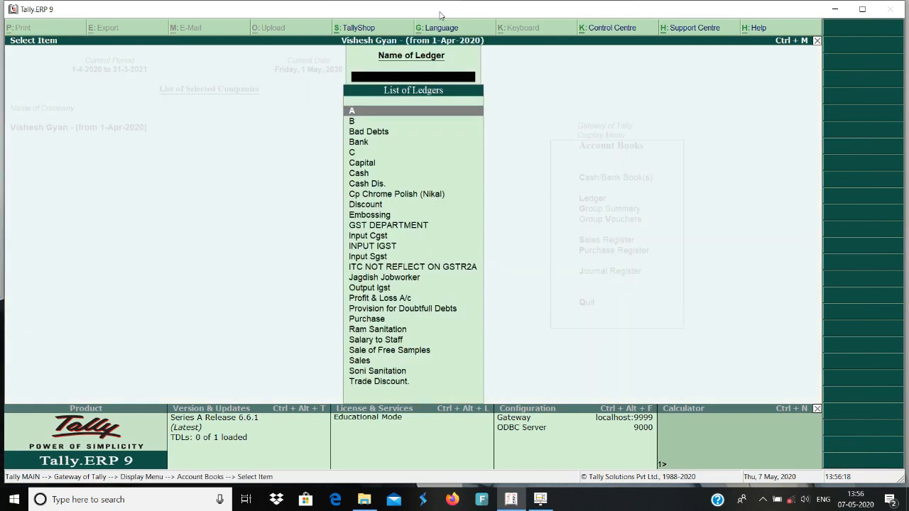
type("Sal")
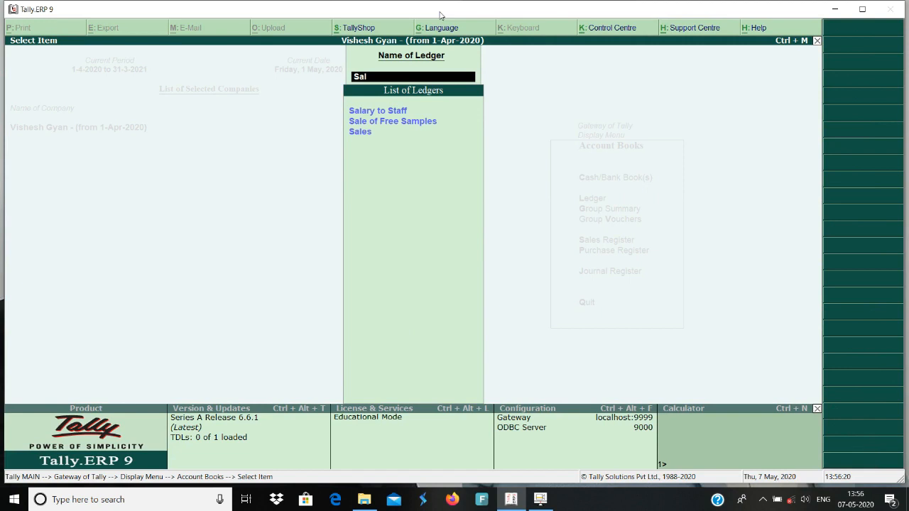
key("Down")
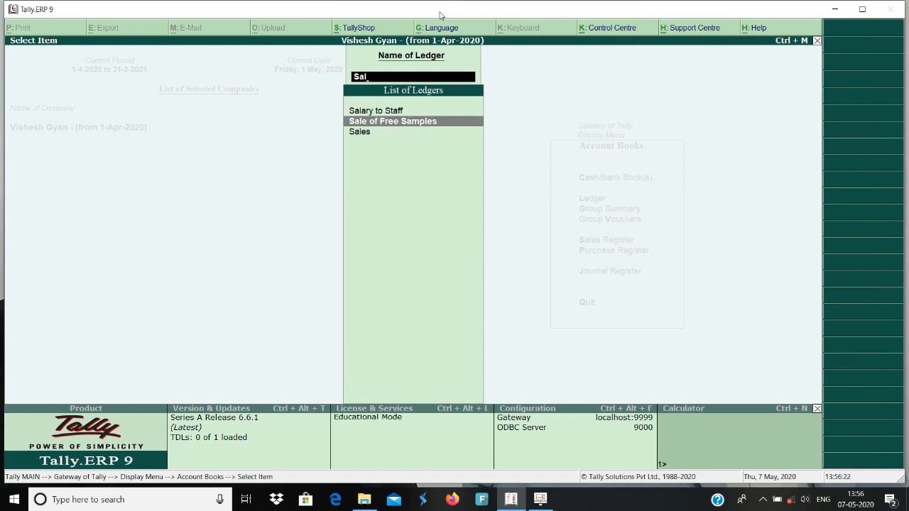
key("Return")
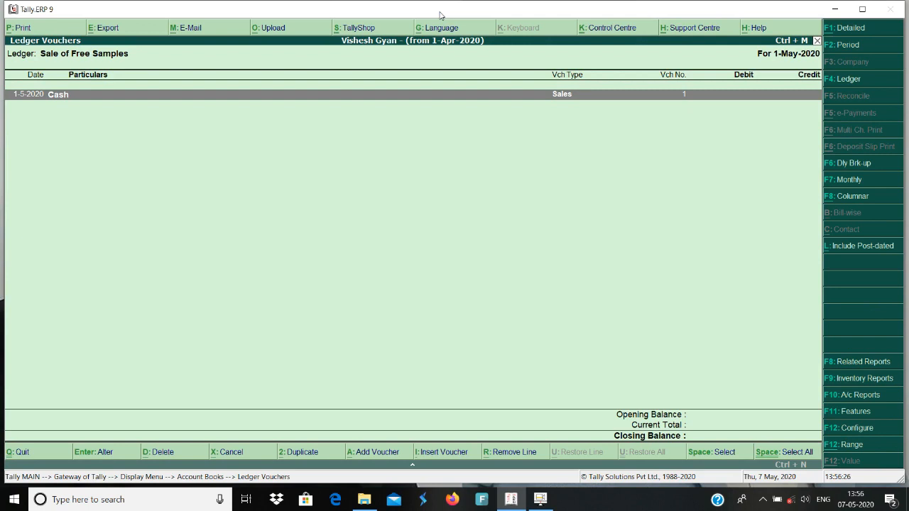
- Inspect the 1-5-2020 cash sales voucher in the Sale of Free Samples ledger and leave the account books
key("Return")
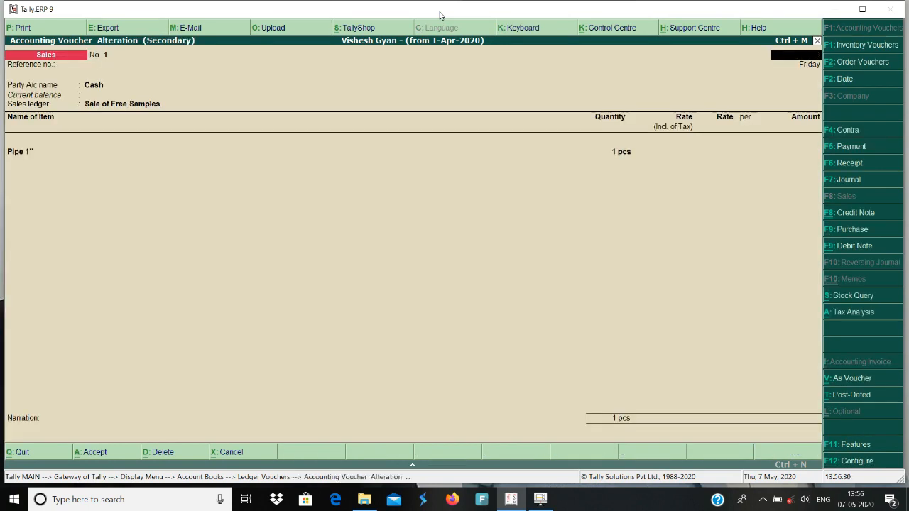
key("Escape")
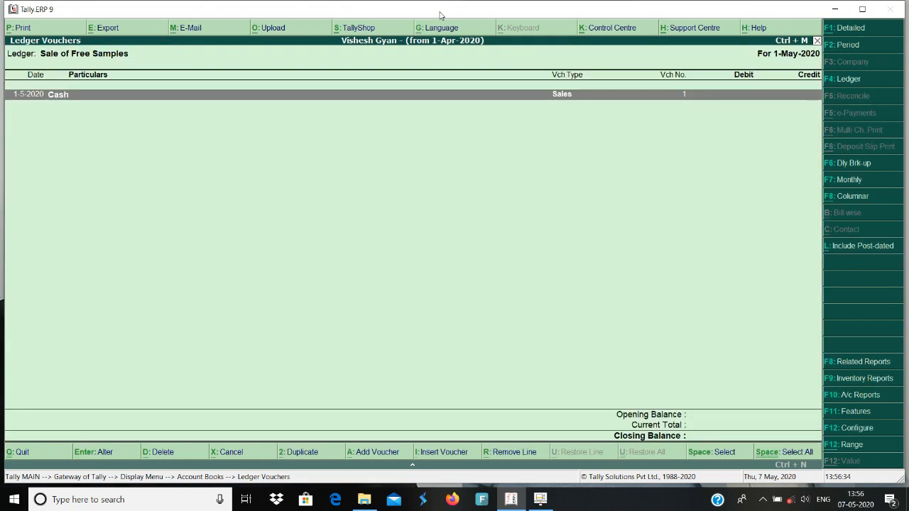
key("Escape")
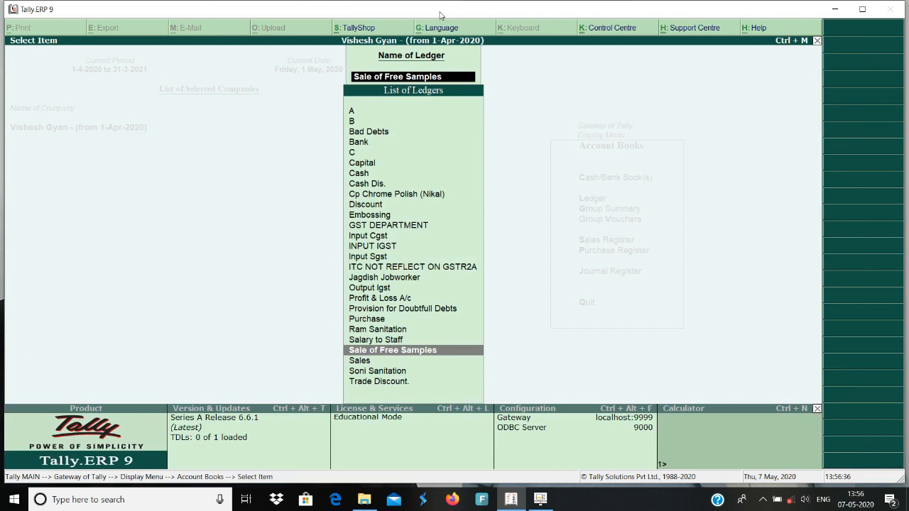
key("Escape")
key("Escape")
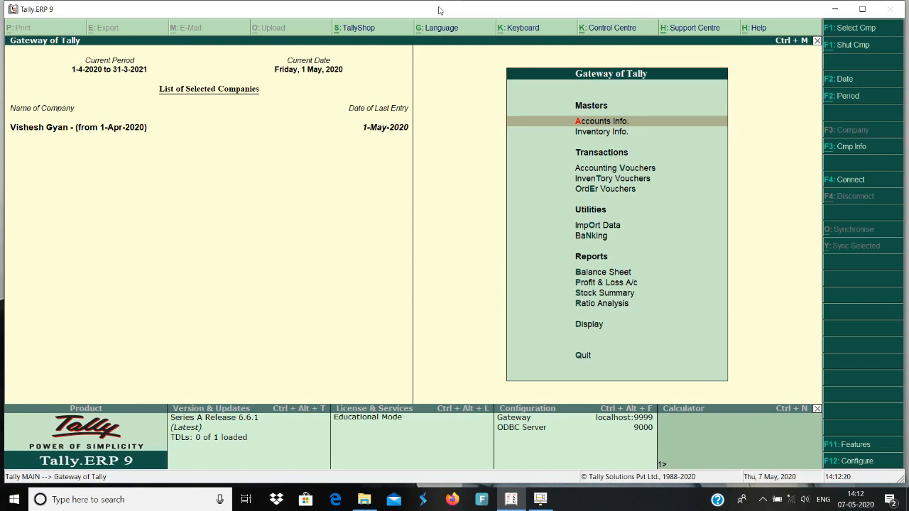
- Open the Goods for Free Sample voucher type for alteration from the accounts masters
key("Return")
key("Down")
key("Down")
key("Return")
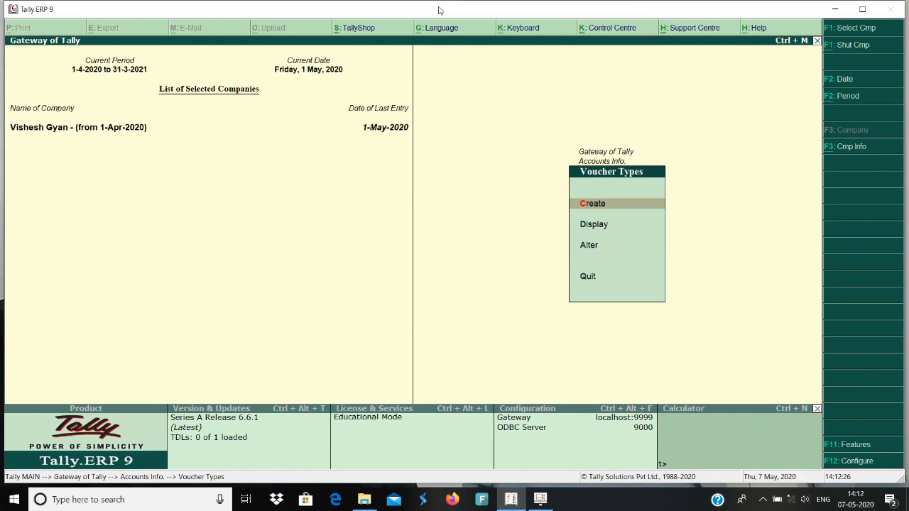
key("Down")
key("Down")
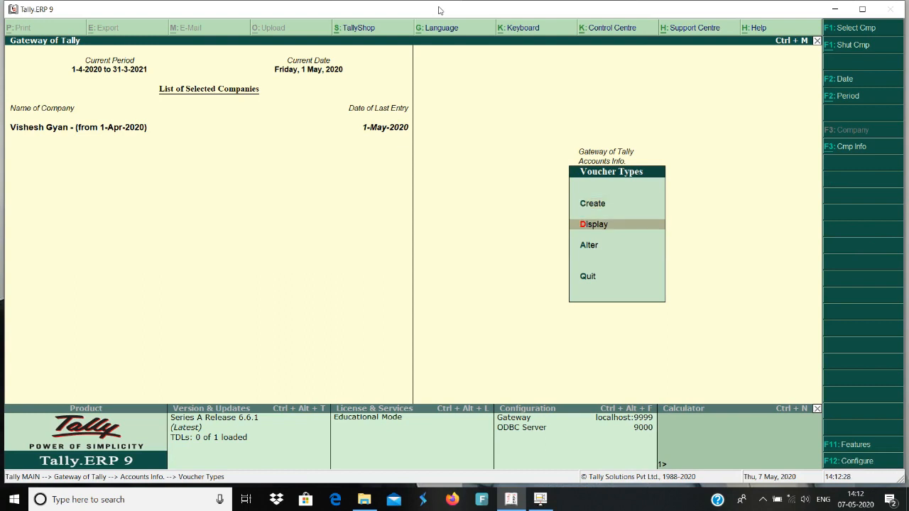
key("Return")
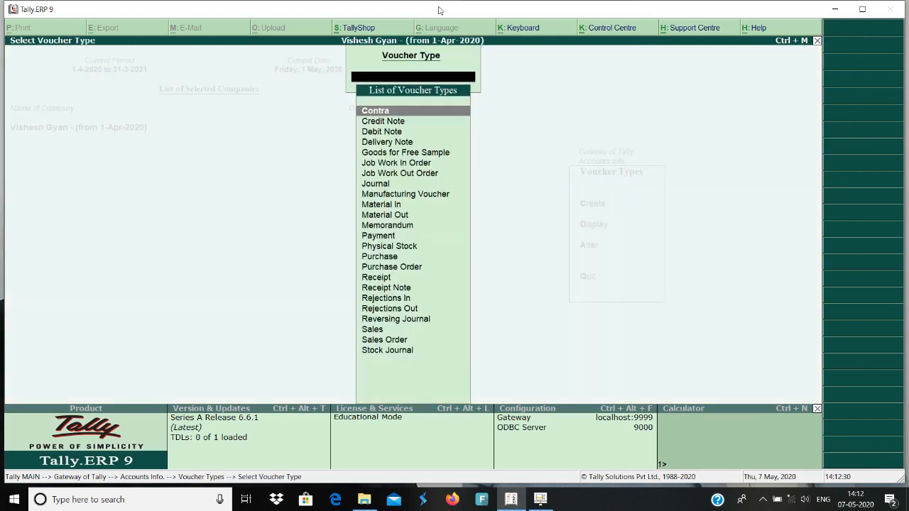
key("Down")
key("Down")
key("Down")
key("Down")
key("Return")
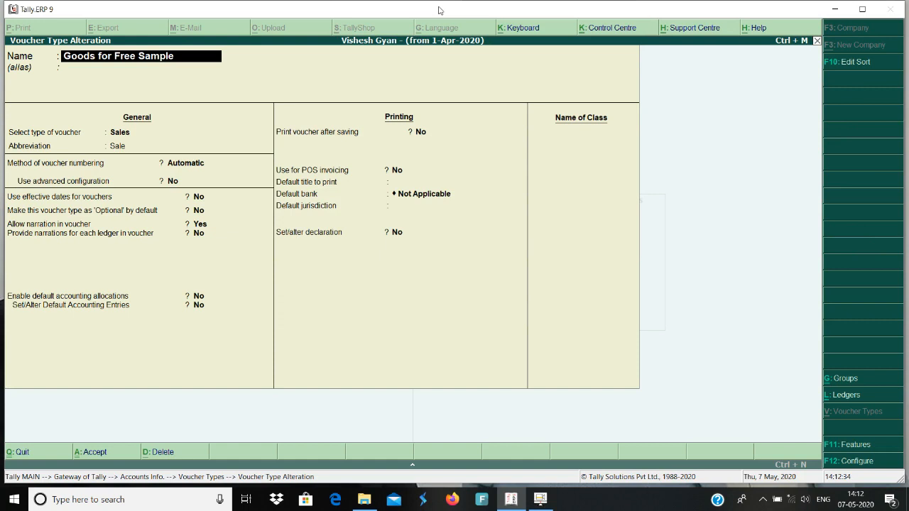
- Review the voucher type's name, base type and abbreviation, and quit to the Gateway of Tally without saving
key("Return")
key("Return")
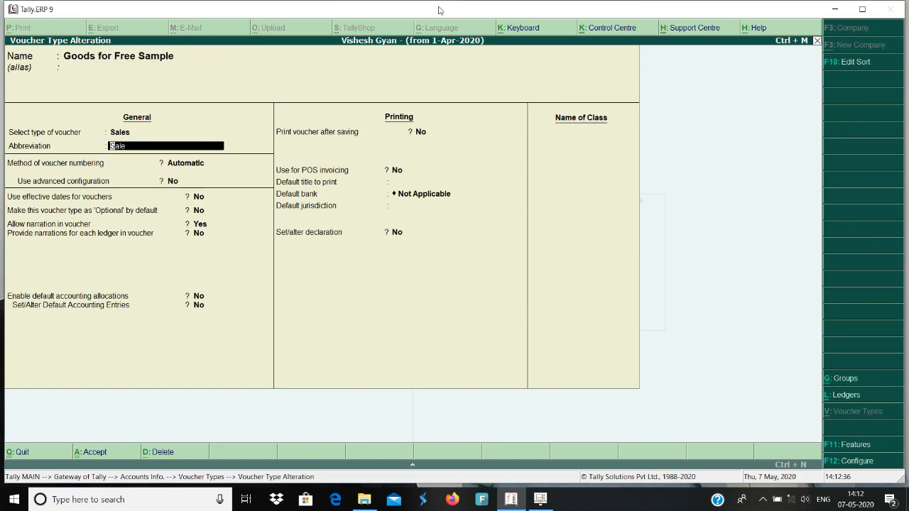
key("Escape")
key("y")
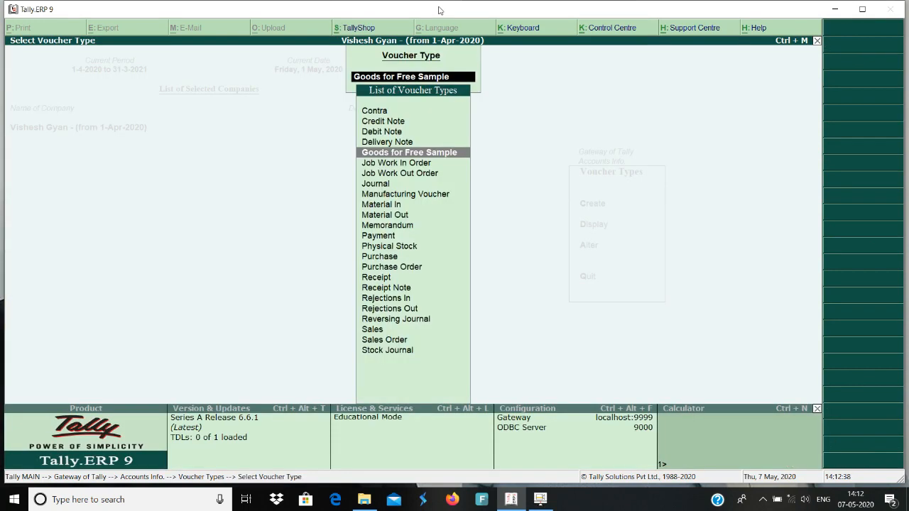
key("Escape")
key("Escape")
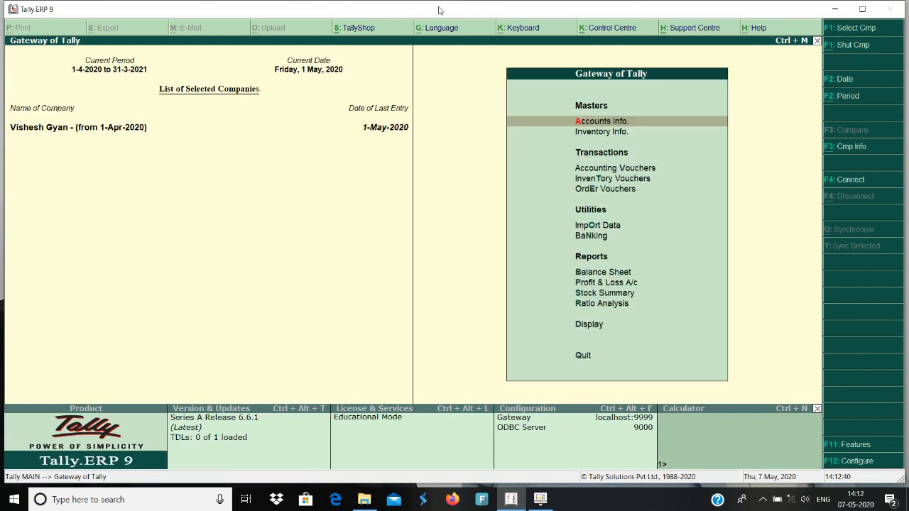
- Start a sales voucher of type Goods for Free Sample and switch it to item invoice mode
key("v")
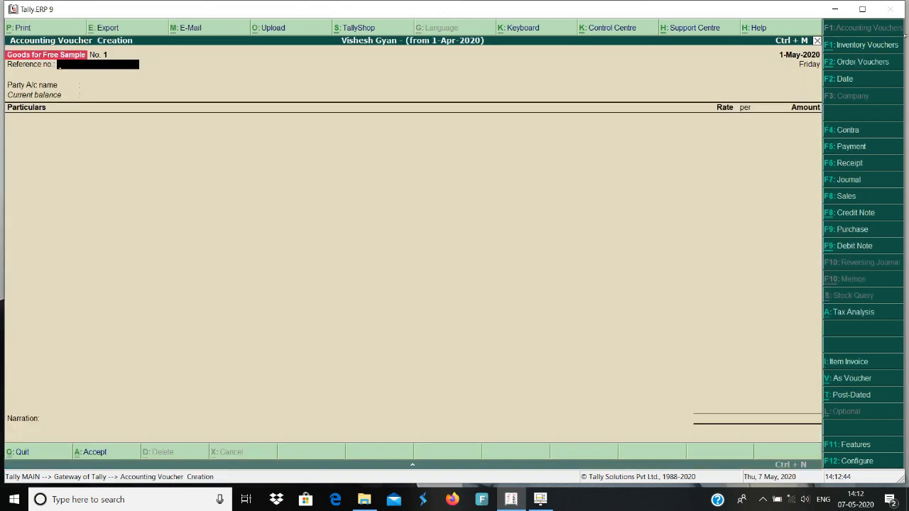
left_click(848, 199)
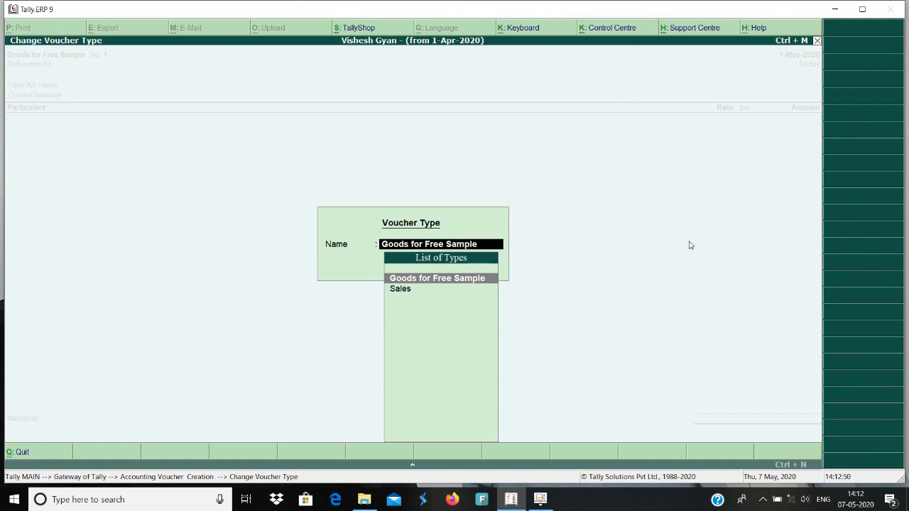
key("Return")
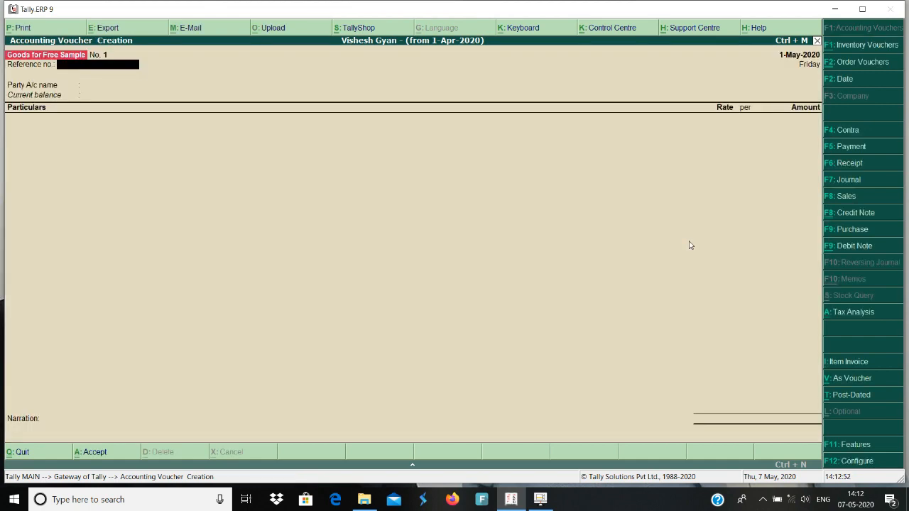
left_click(839, 365)
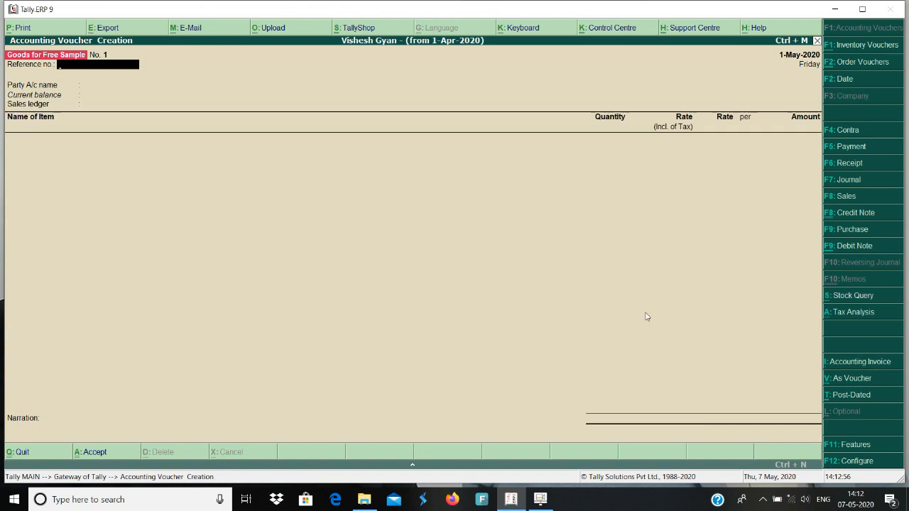
- Leave the reference number blank and set Soni Sanitation as the voucher's party account
key("Return")
key("Down")
key("Down")
key("Down")
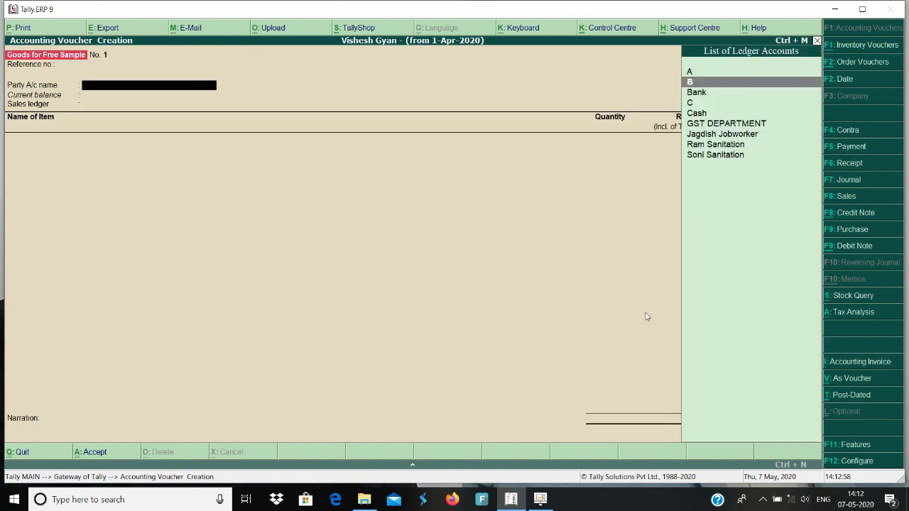
key("Down")
key("Down")
key("Down")
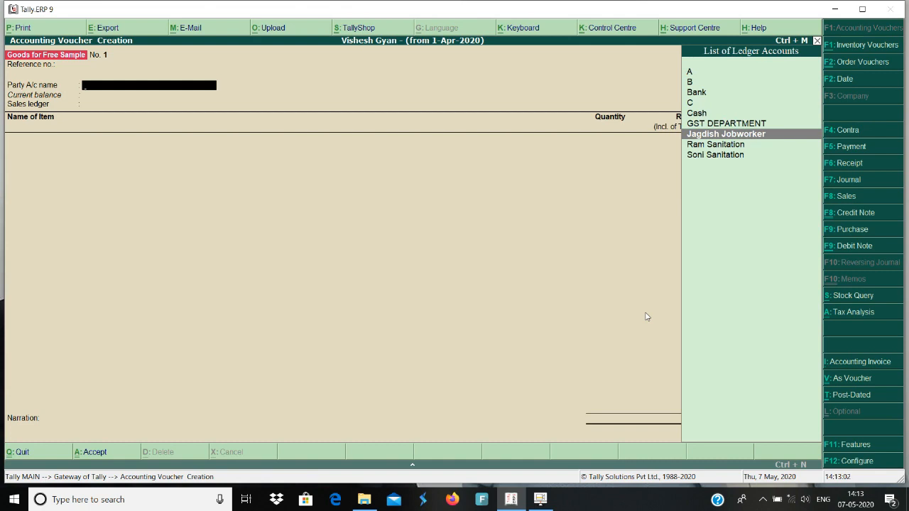
key("Down")
key("Down")
key("Return")
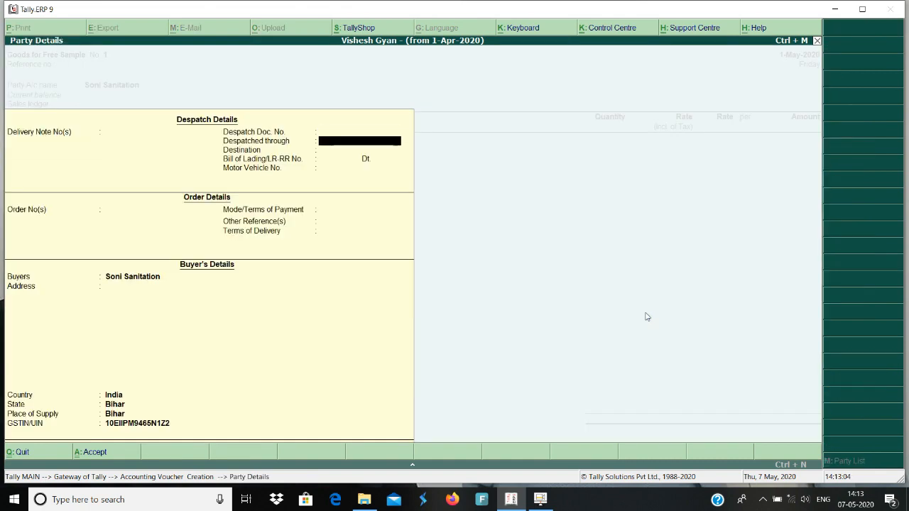
- Accept the despatch, order and buyer details as they are and choose Sale of Free Samples as the sales ledger
key("Return")
key("Return")
key("Return")
key("Return")
key("Return")
key("Return")
key("Return")
key("Return")
key("Return")
key("Return")
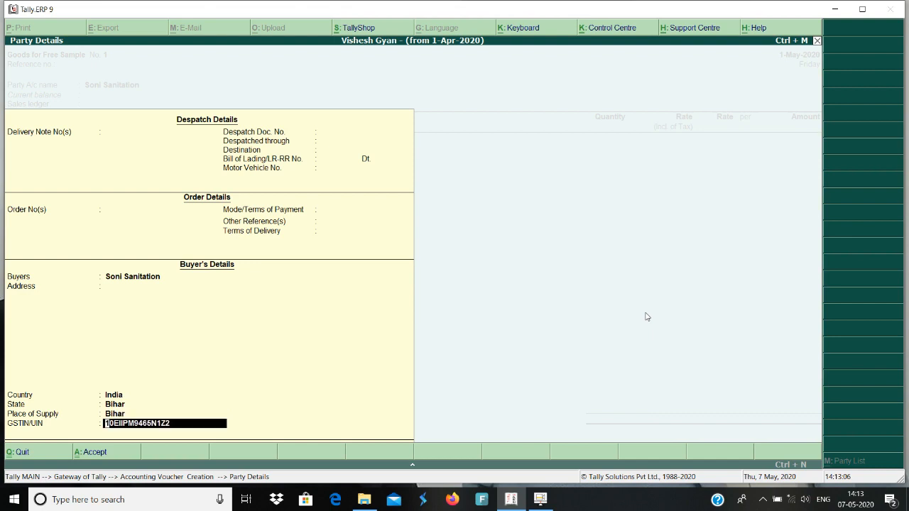
key("Return")
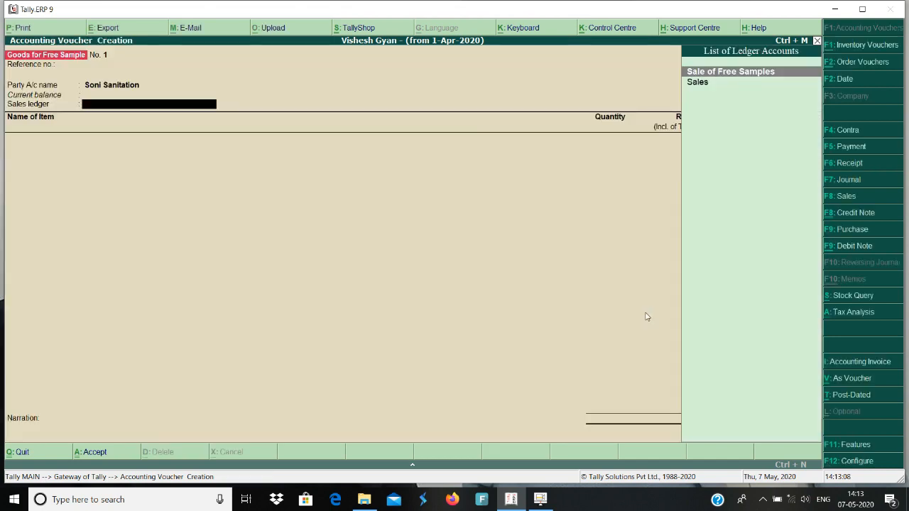
key("Return")
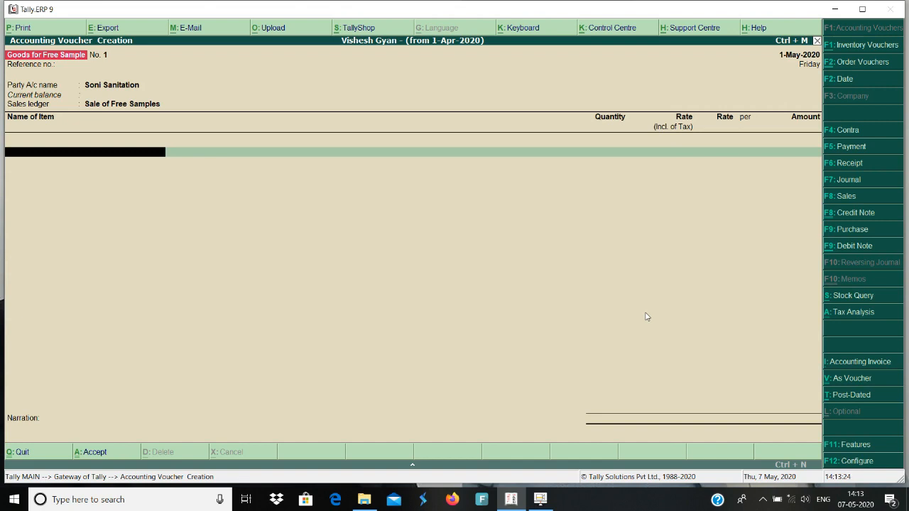
- Add 1 pcs of Pipe 1" from Main Location without a rate, and save the free-sample voucher without a narration
type("pi")
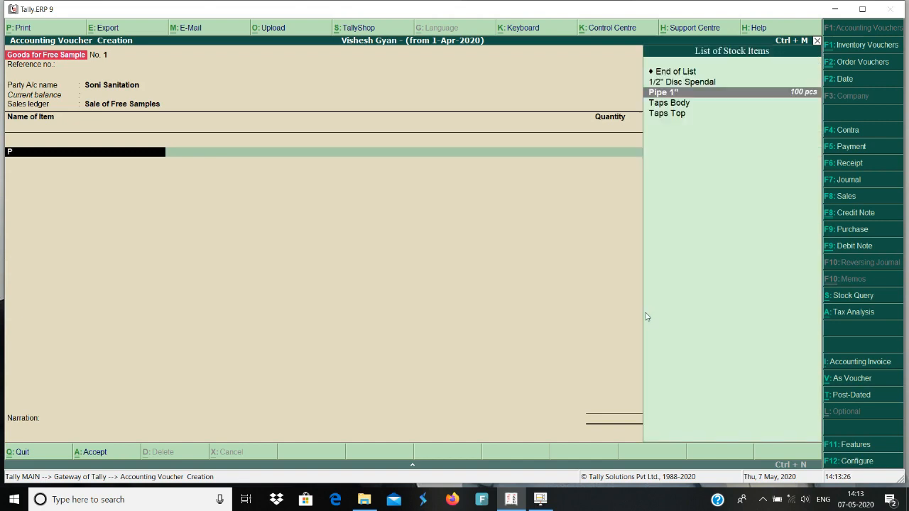
key("Return")
key("Return")
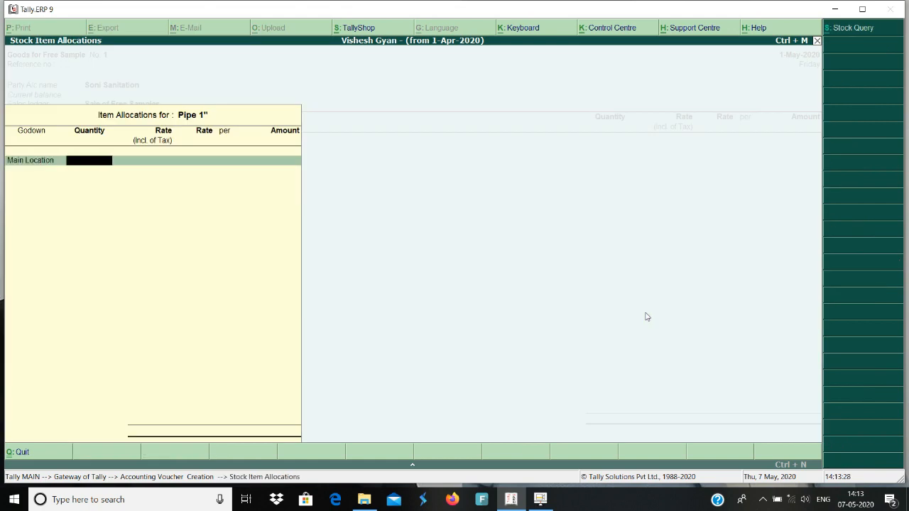
key("Return")
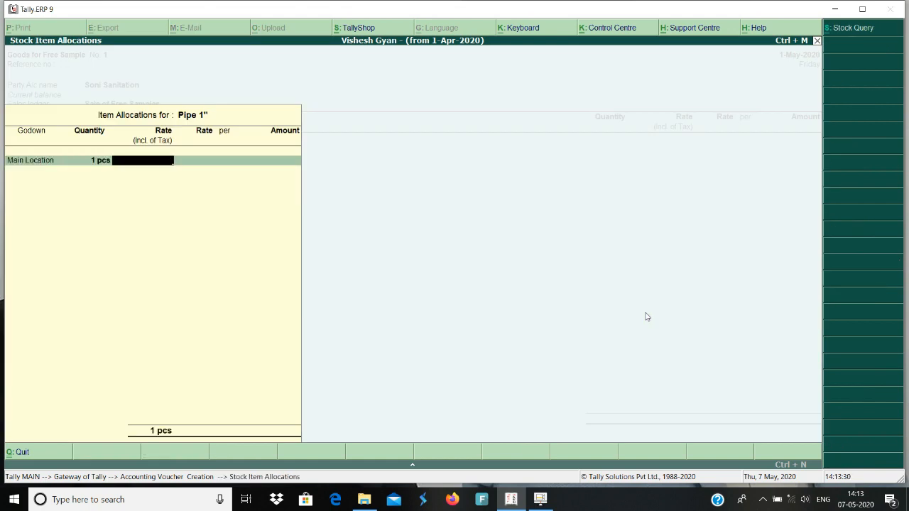
key("Return")
key("Return")
key("Return")
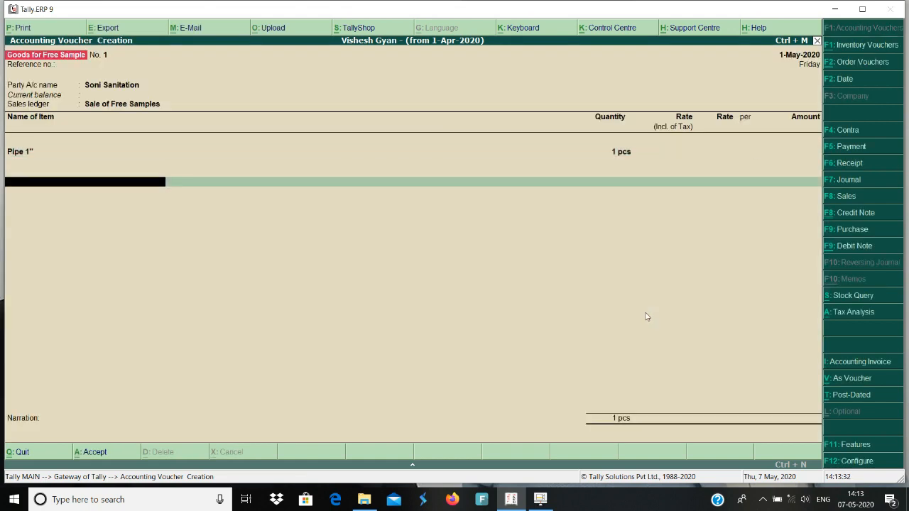
key("Return")
key("Return")
key("Return")
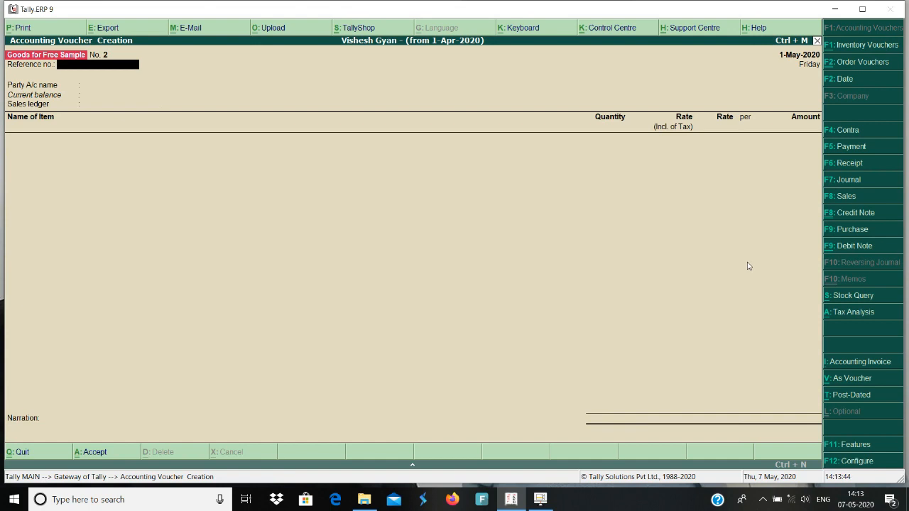
- Start a journal voucher and set its stat adjustment to GST with Reversal of Input Tax Credit as the nature of adjustment
left_click(855, 180)
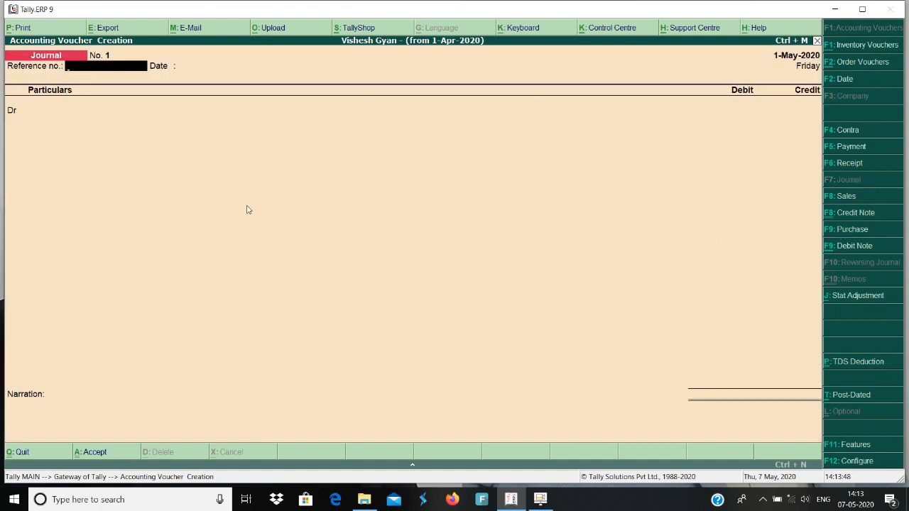
left_click(852, 298)
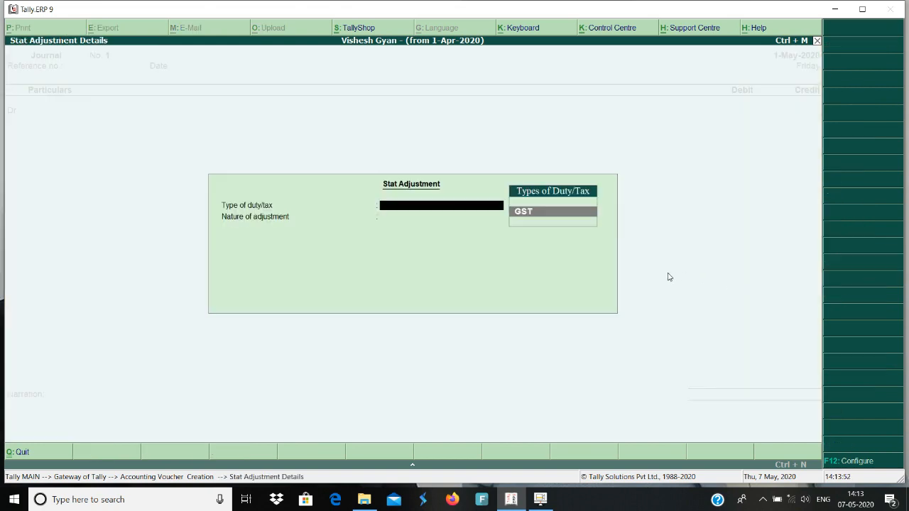
key("Return")
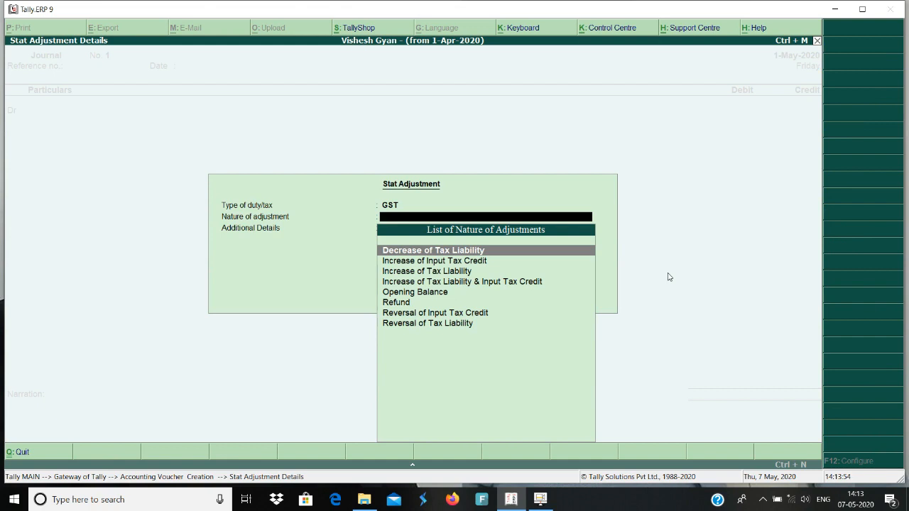
key("Down")
key("Down")
key("Down")
key("Down")
key("Down")
key("Down")
key("Return")
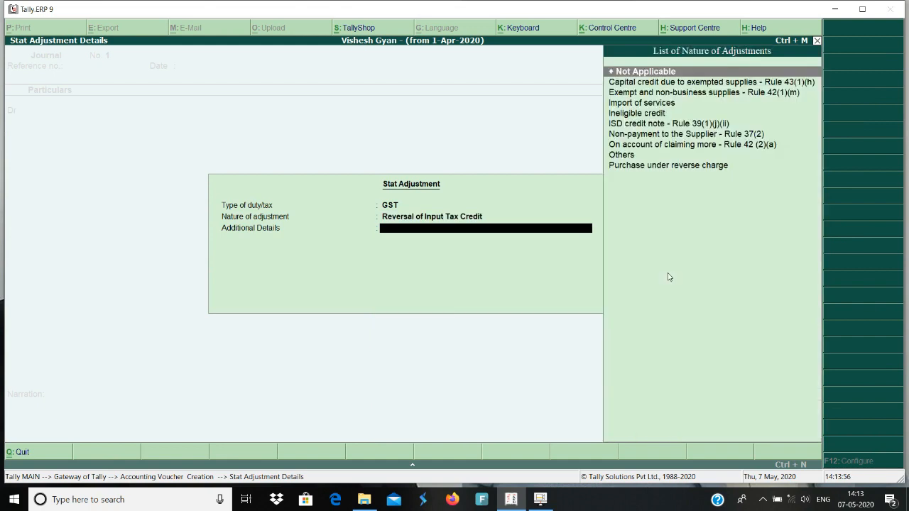
- Choose Others as the adjustment's additional details and leave the journal's reference number blank
key("Down")
key("Down")
key("Down")
key("Down")
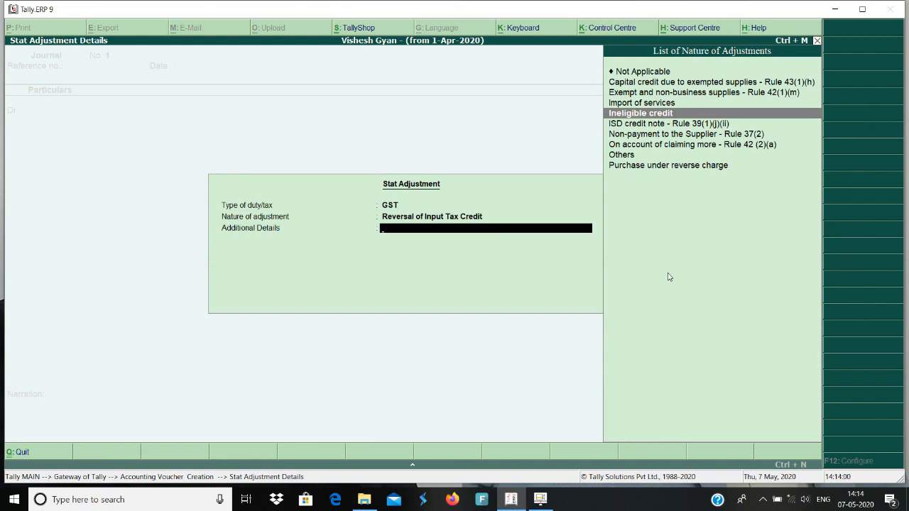
key("Down")
key("Down")
key("Down")
key("Down")
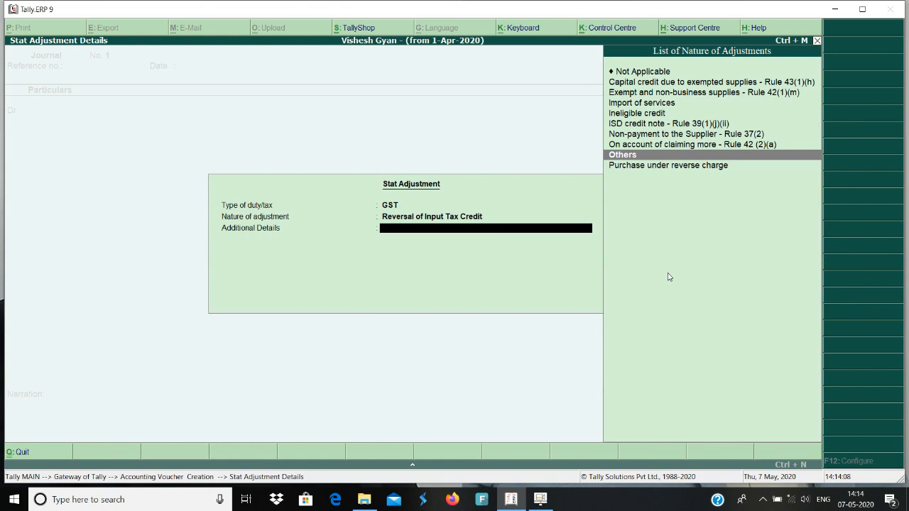
key("Return")
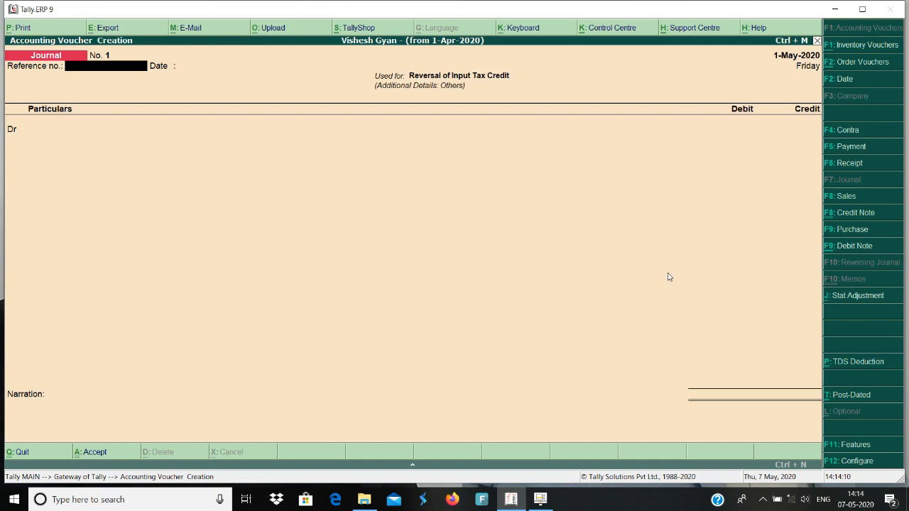
key("Return")
key("Return")
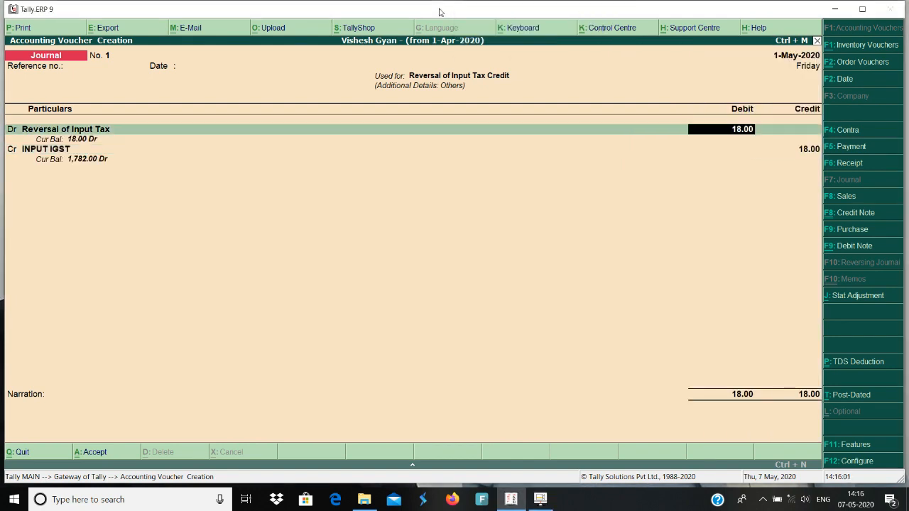
- Review the group and GST settings of the Reversal of Input Tax ledger from the journal's debit line, and quit without saving
key("BackSpace")
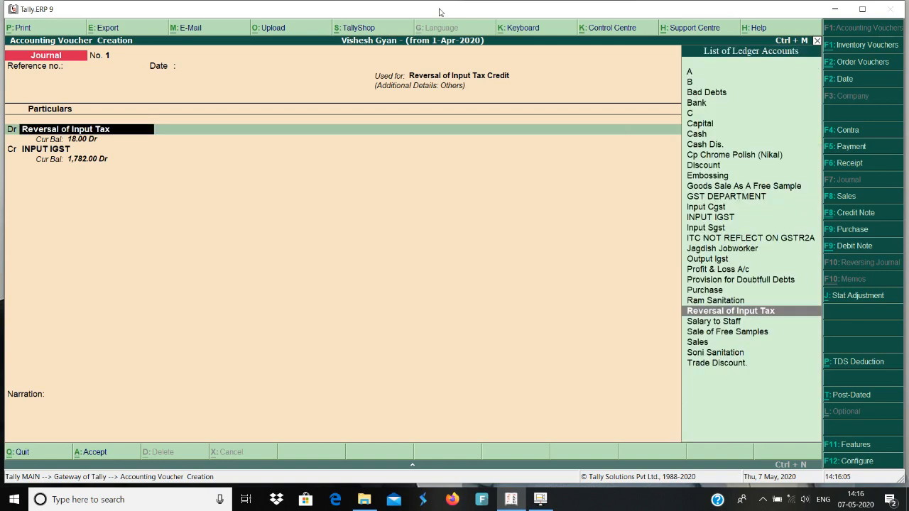
key("ctrl+Return")
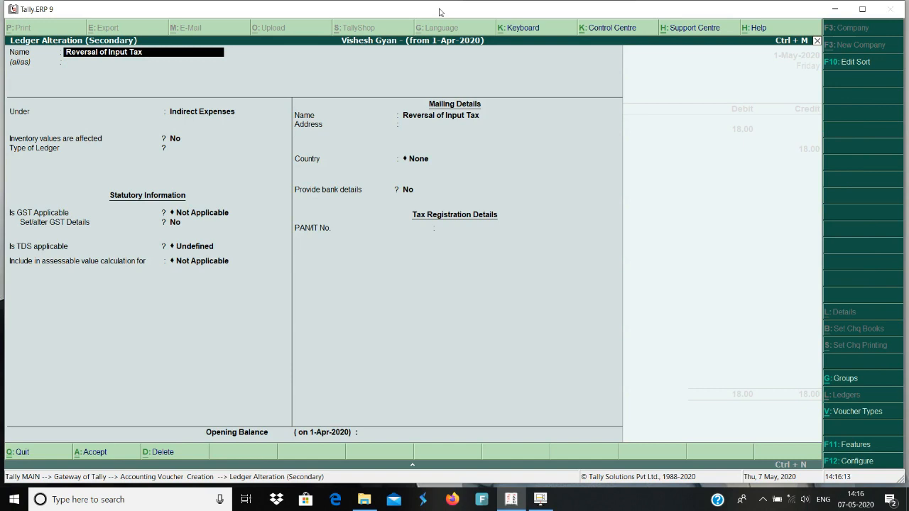
key("Escape")
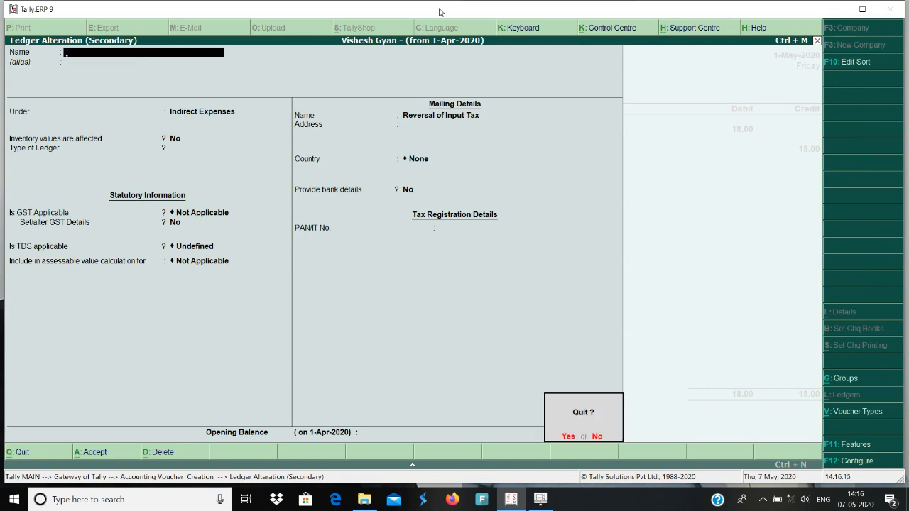
key("y")
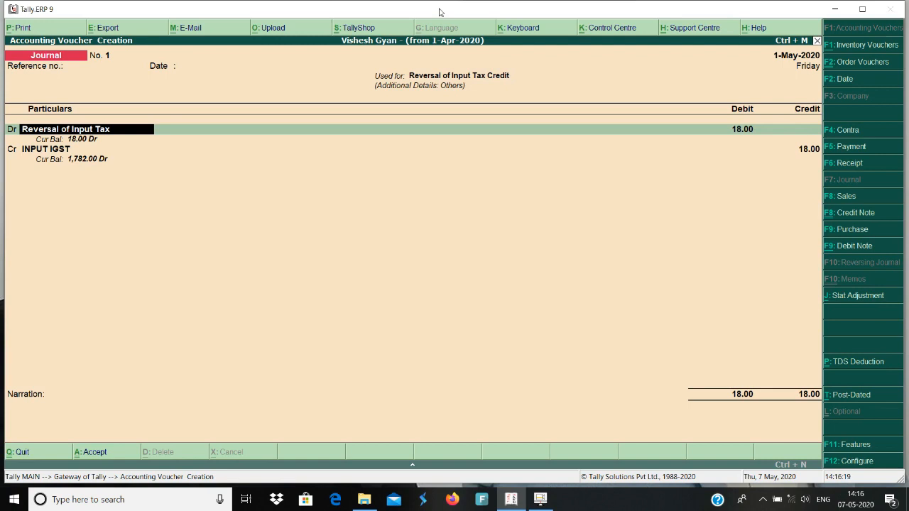
- Accept the 18.00 debit and INPUT IGST credit with 18% on a taxable value of 100.00, save the journal and return to the Gateway
key("Return")
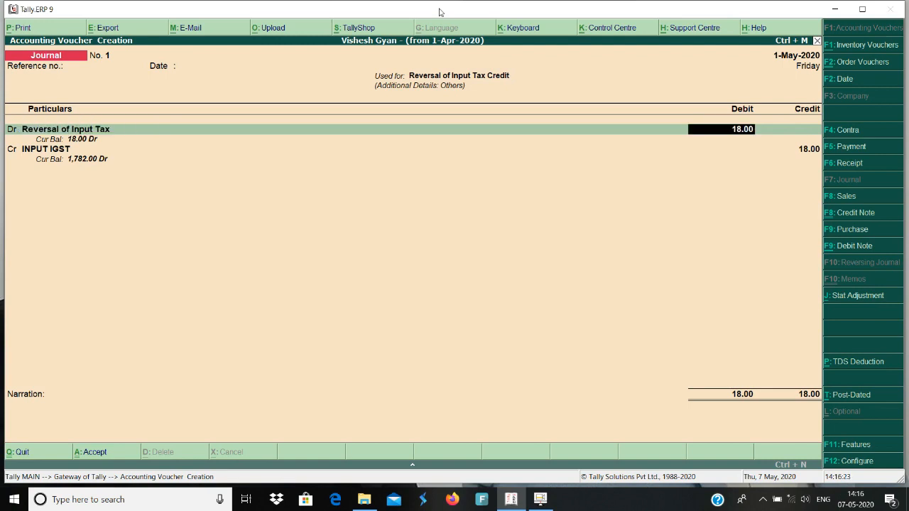
key("Return")
key("Return")
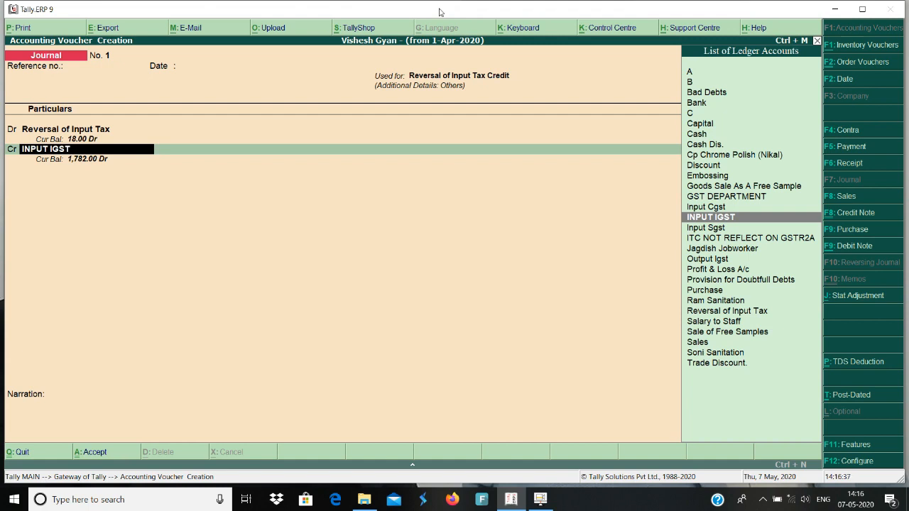
key("Return")
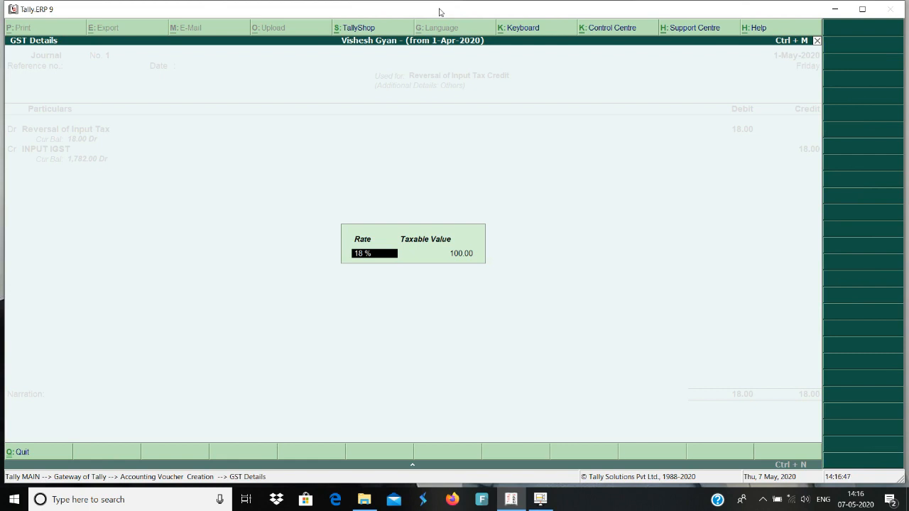
key("Return")
key("Return")
key("Return")
key("Return")
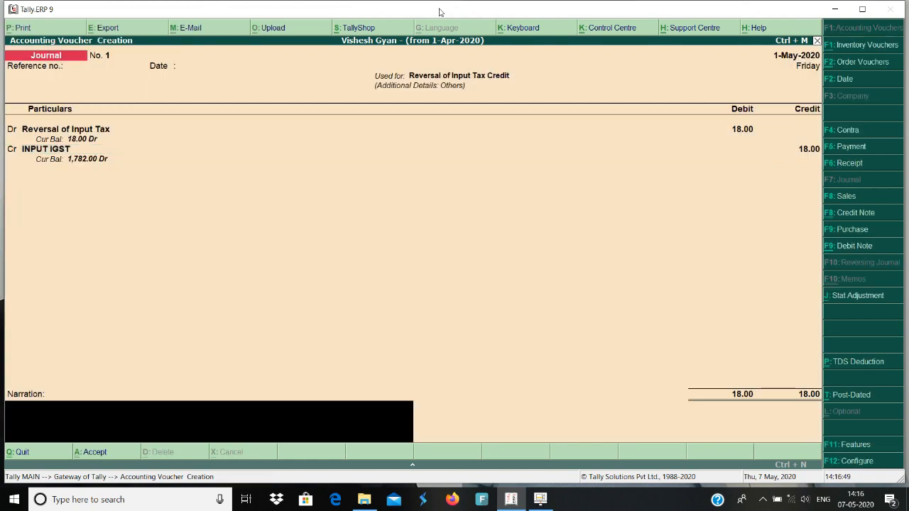
key("Return")
key("Escape")
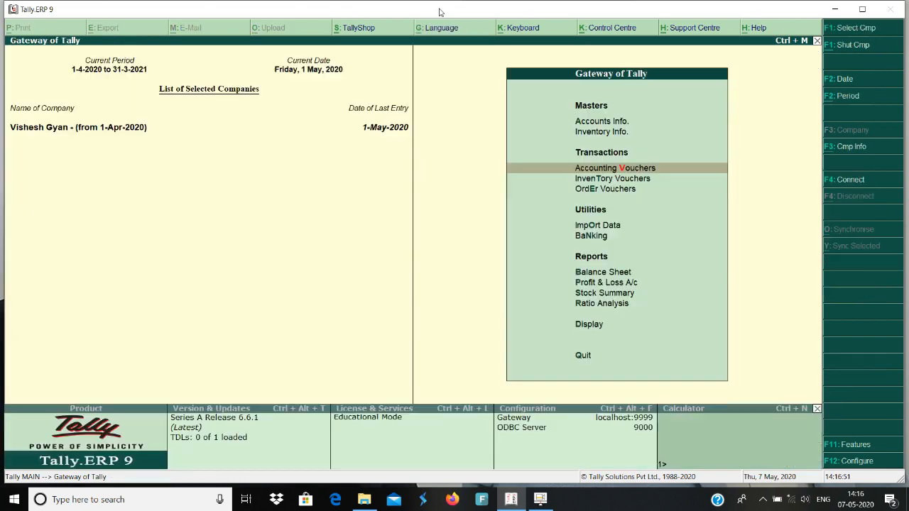
- Check the Indirect Expenses breakdown in the Profit & Loss A/c and return to the Gateway of Tally
key("p")
key("Down")
key("Down")
key("Down")
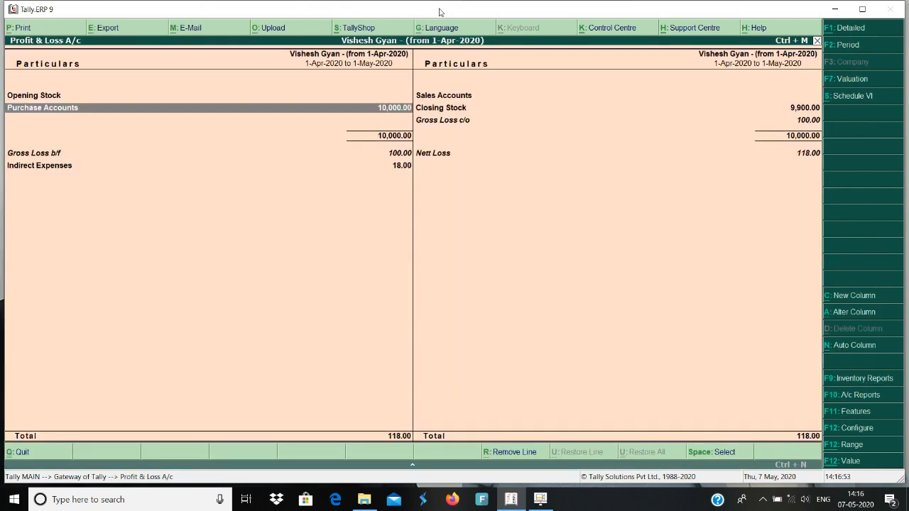
key("Return")
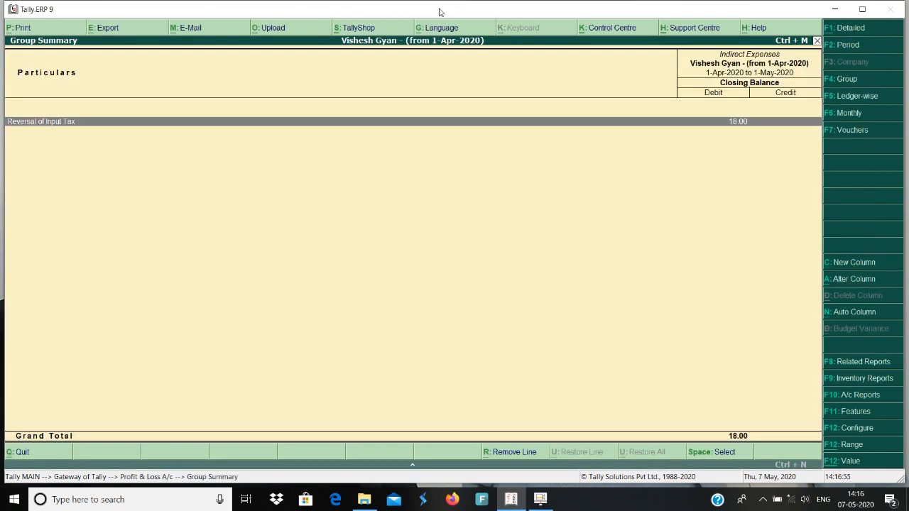
key("Escape")
key("Escape")
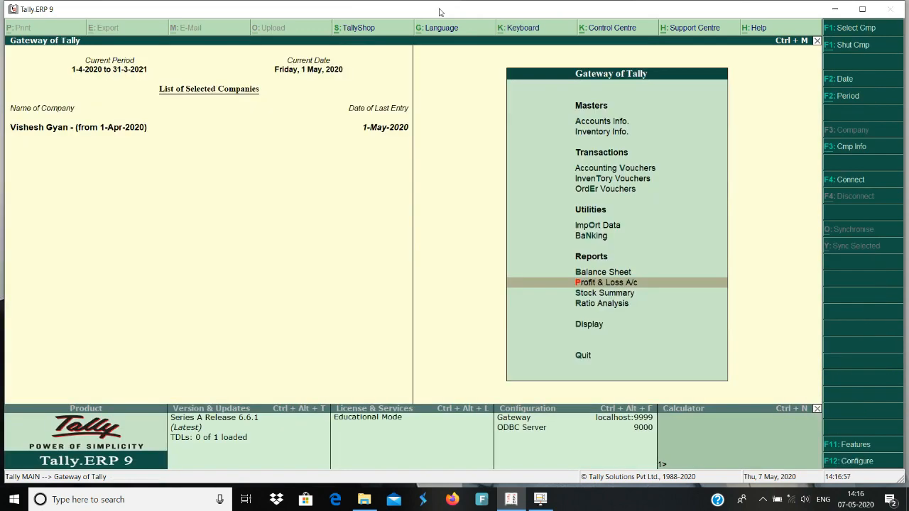
- Open the Balance Sheet and drill down into Current Liabilities to check the input tax entries
key("b")
key("Down")
key("Down")
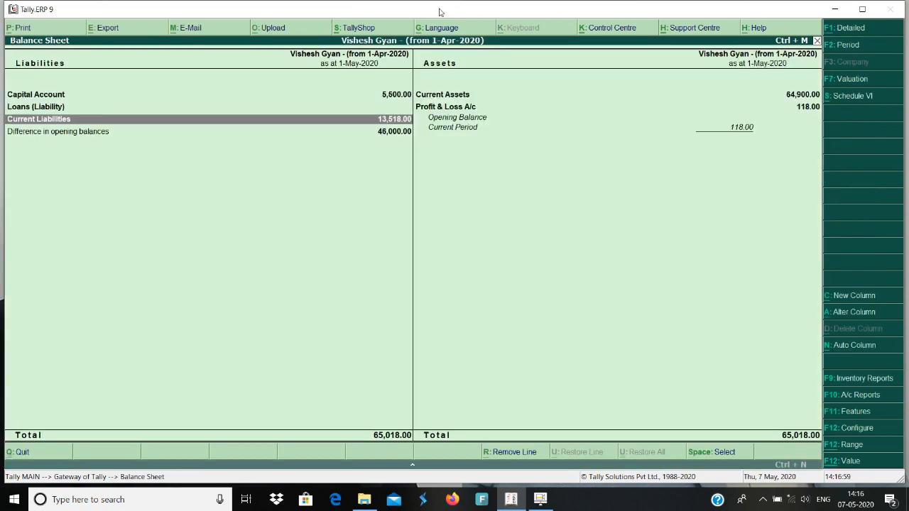
key("Return")
key("Return")
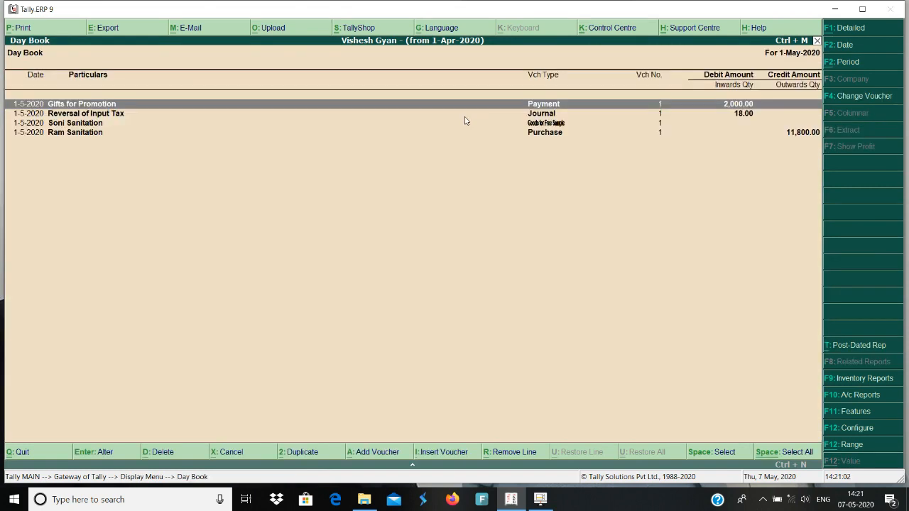
- Look through the Day Book entries for 1-May-2020 and open the Gifts for Promotion payment voucher
key("Down")
key("Down")
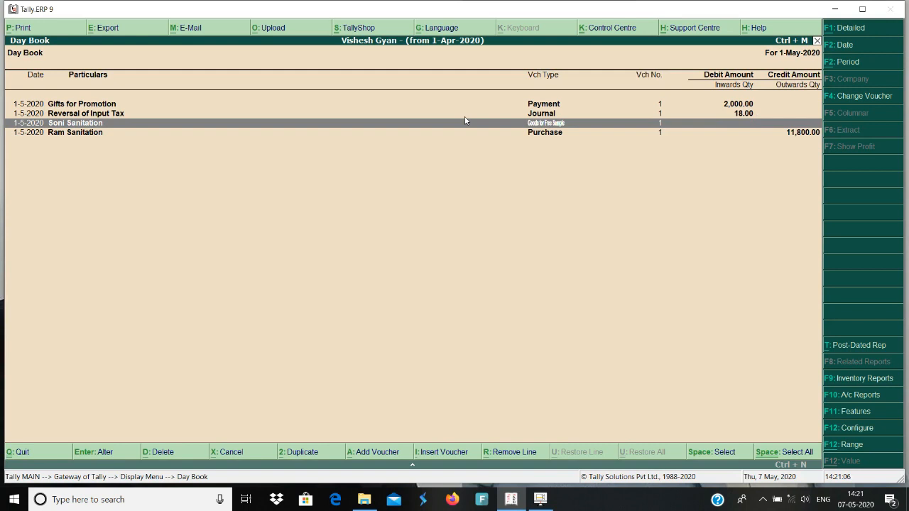
key("Up")
key("Up")
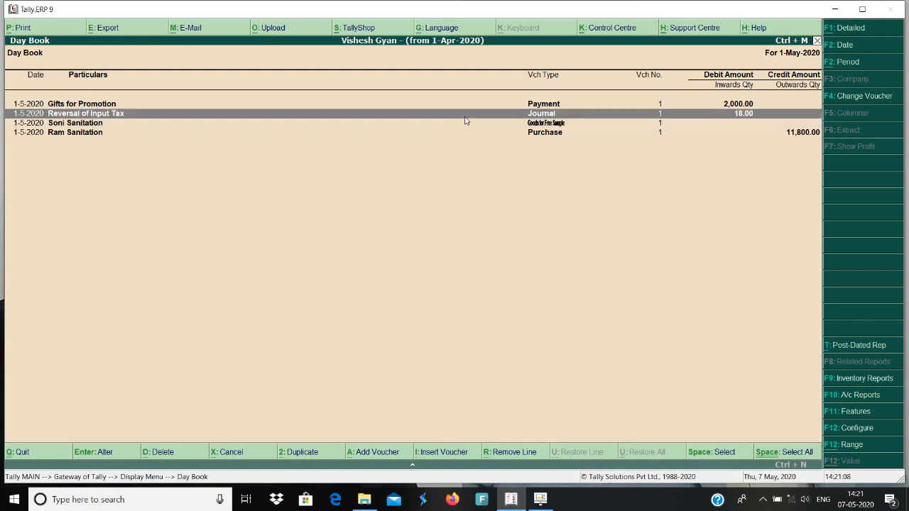
key("Return")
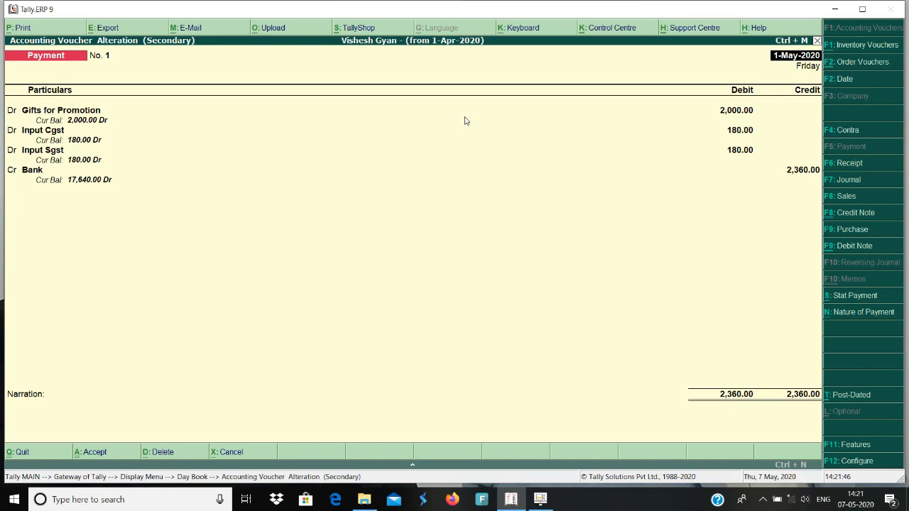
- Open the Gifts for Promotion ledger from the payment's debit line and bring up its GST details for review
key("Return")
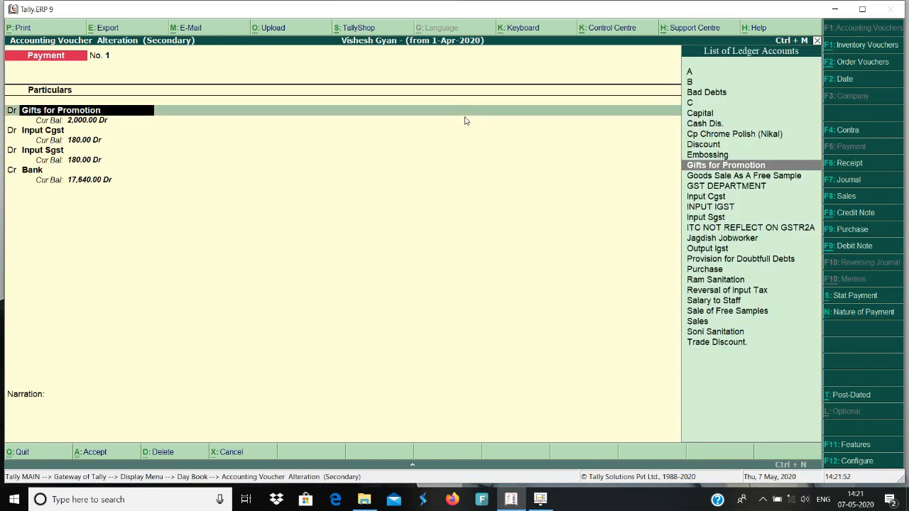
key("ctrl+Return")
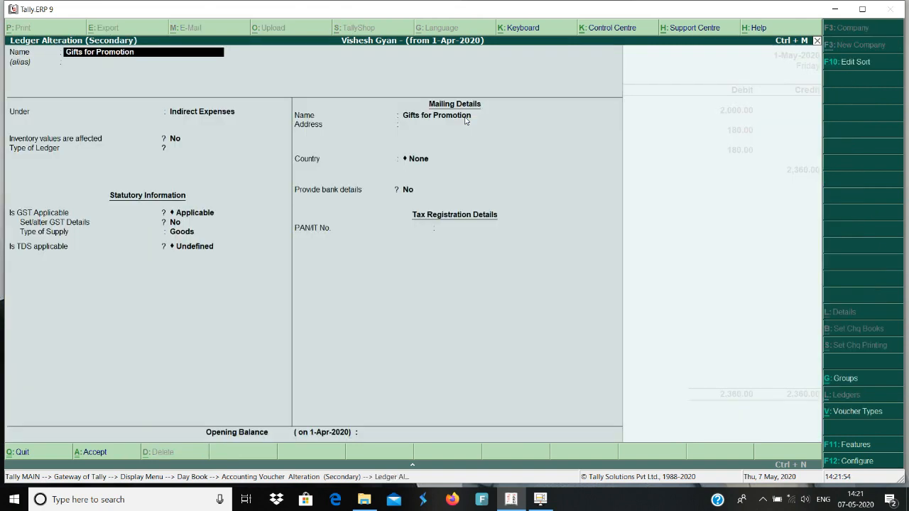
key("Return")
key("Return")
key("Return")
key("Return")
key("Return")
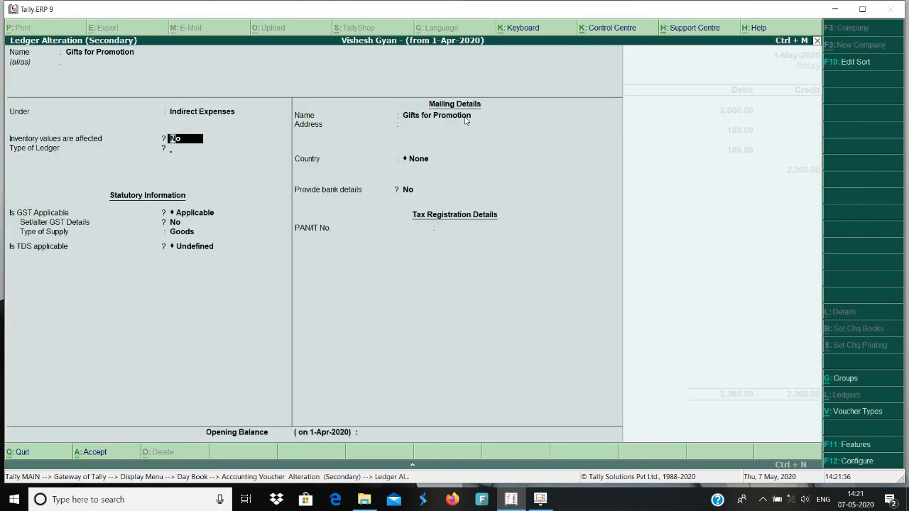
type("y")
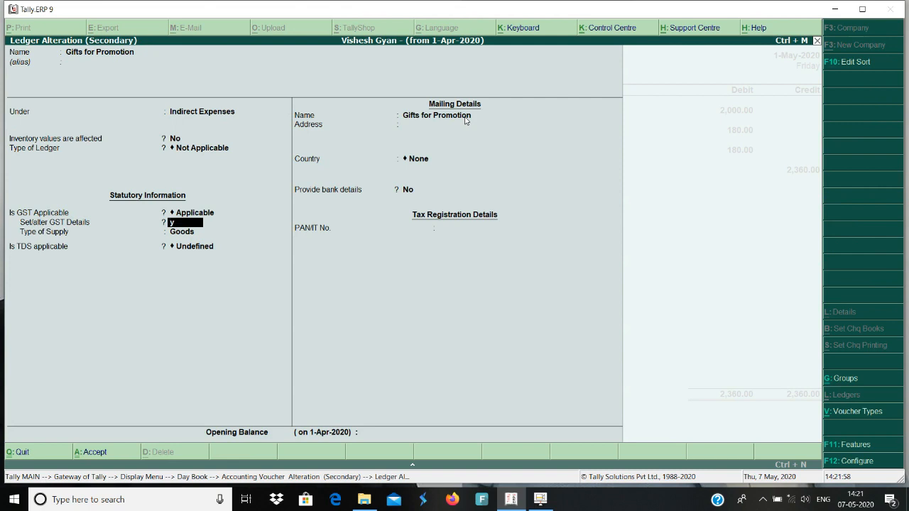
key("Return")
key("Return")
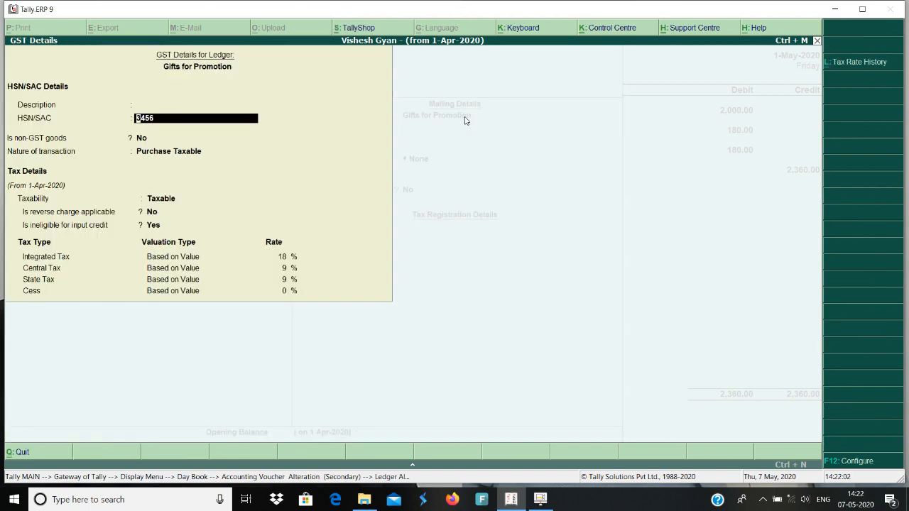
- Go through the Gifts for Promotion ledger's GST details, from HSN/SAC and nature of transaction to input credit eligibility
key("Return")
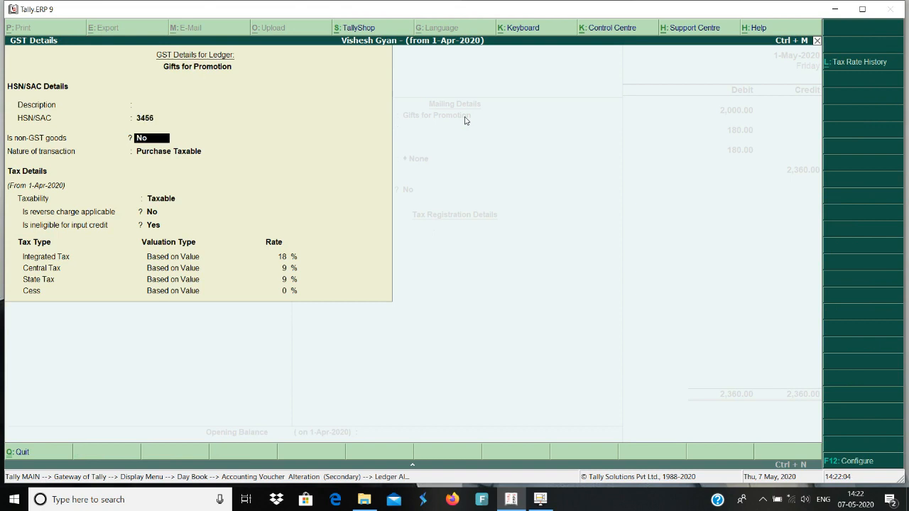
key("Return")
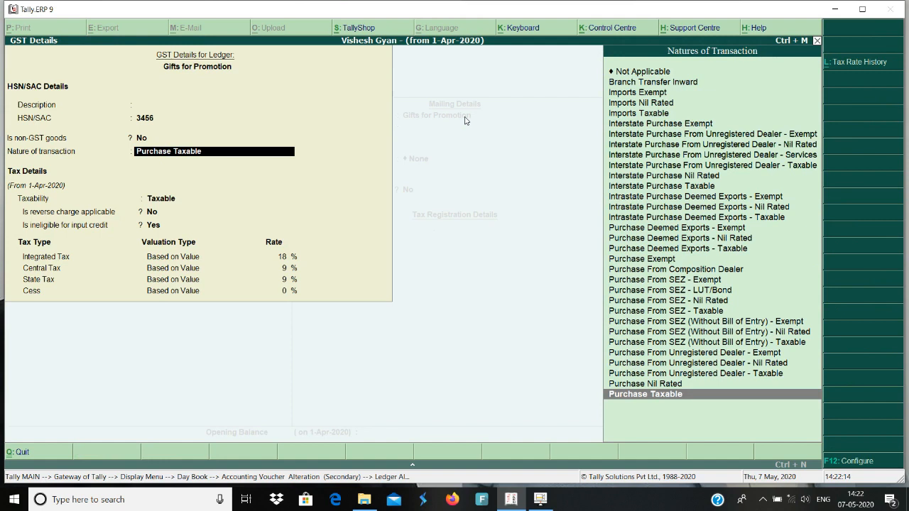
key("Return")
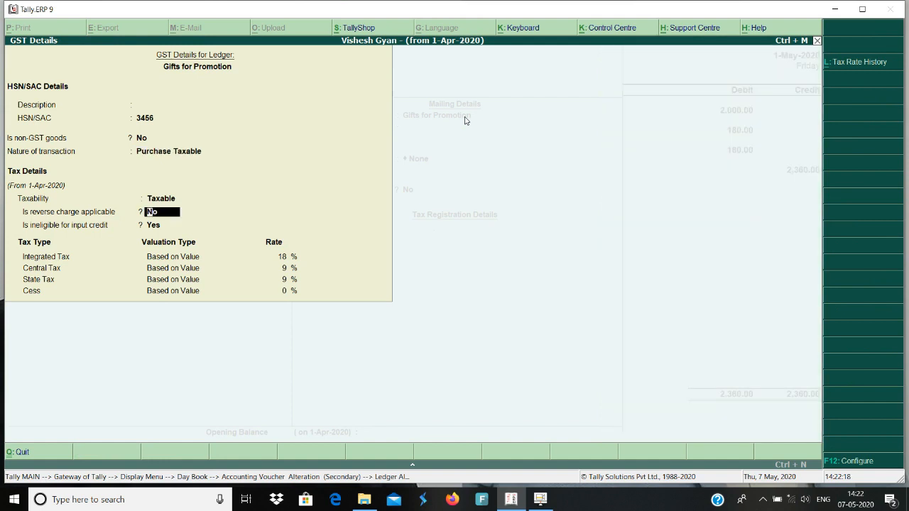
key("Return")
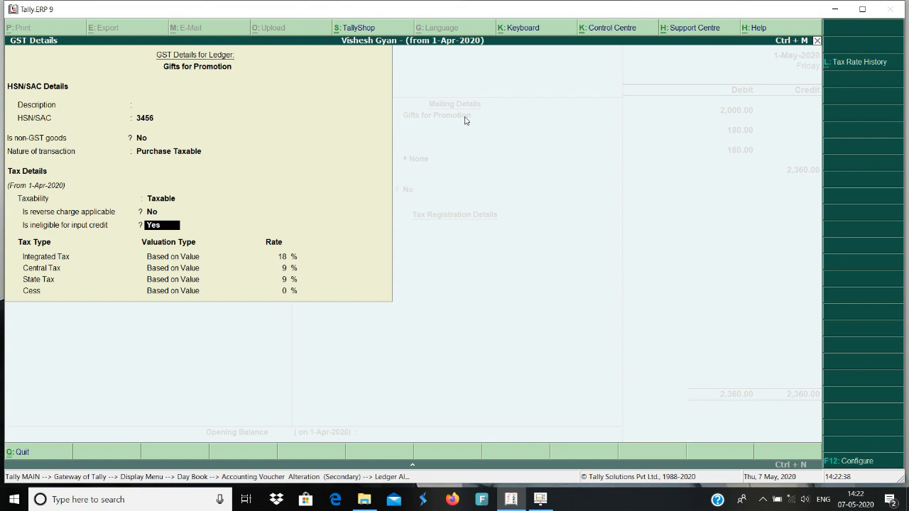
key("Return")
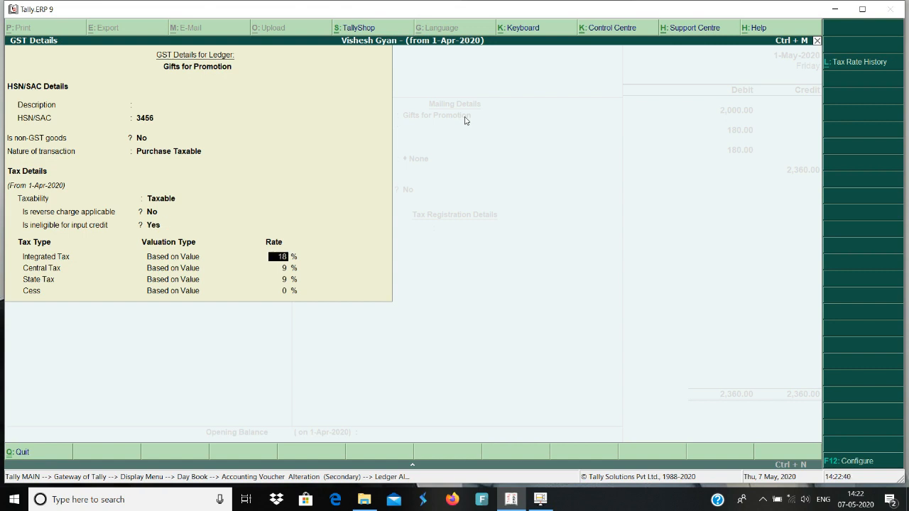
- Go through the ledger's tax rates and remaining fields without changes and return to the payment voucher
key("Return")
key("Return")
key("Return")
key("Return")
key("Return")
key("Return")
key("Return")
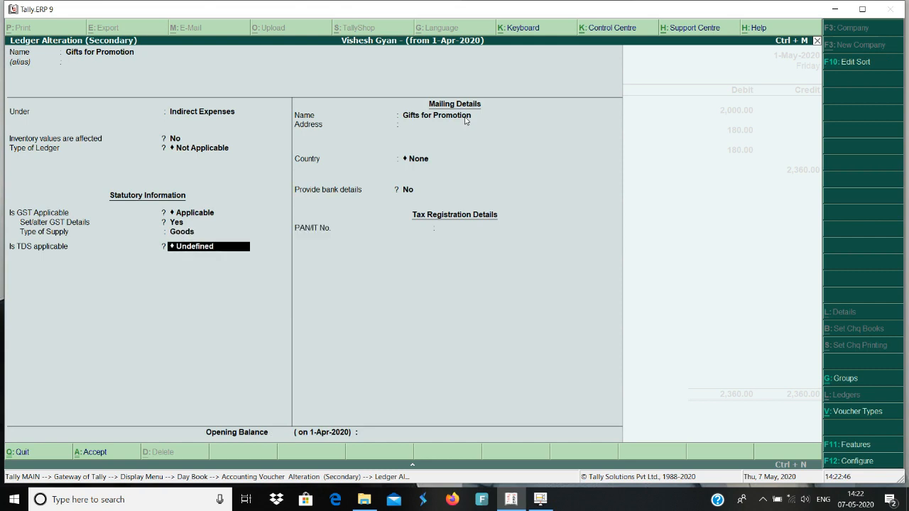
key("Return")
key("Return")
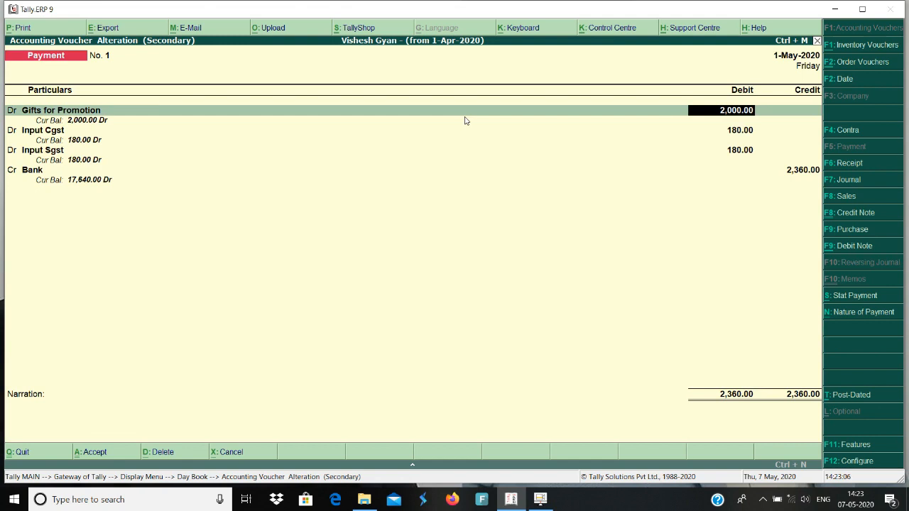
- Go through the payment voucher's gift, Input Cgst, Input Sgst and Bank lines and accept it unchanged
key("Return")
key("Return")
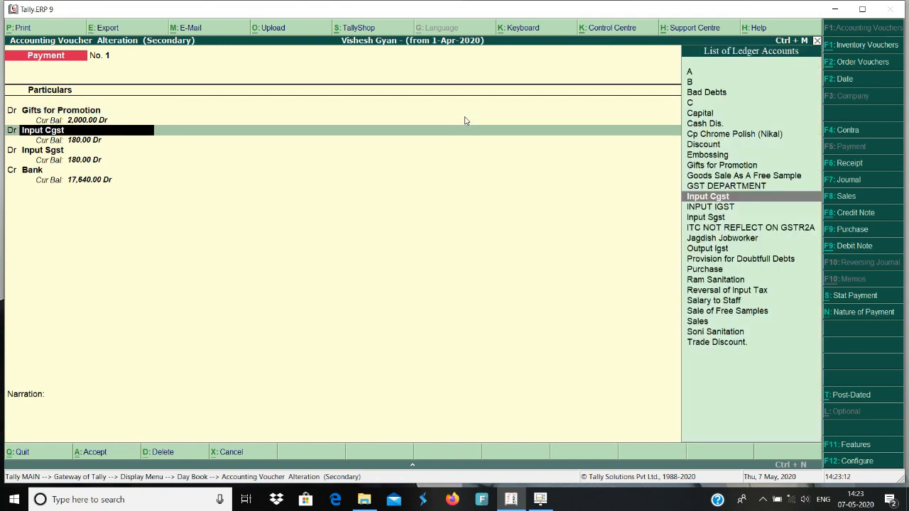
key("Return")
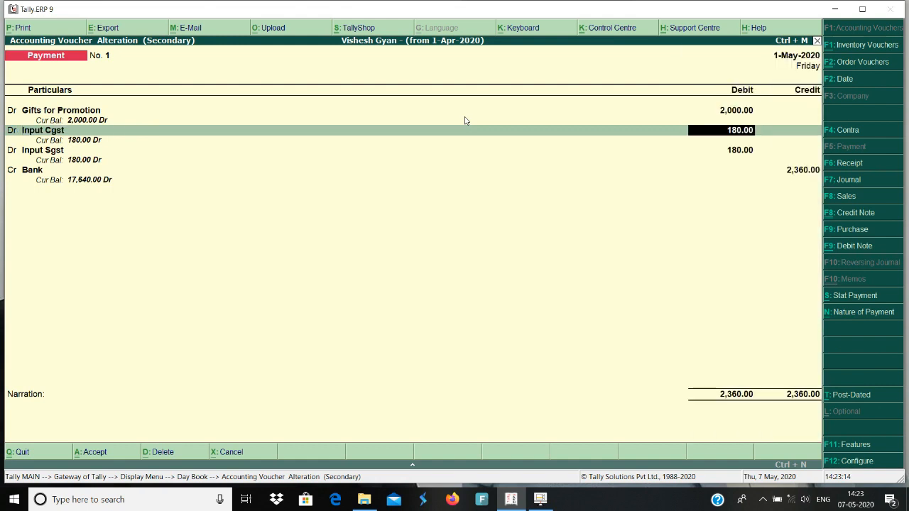
key("Return")
key("Return")
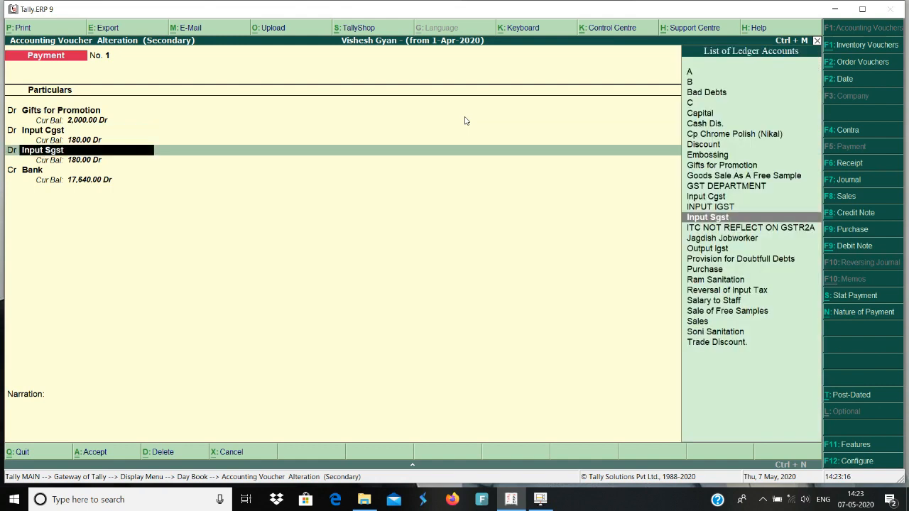
key("Return")
key("Return")
key("Return")
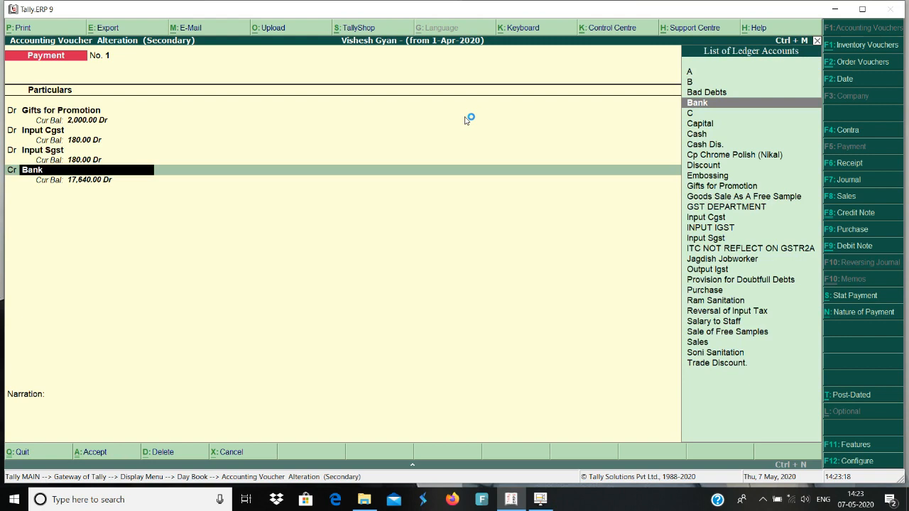
key("Return")
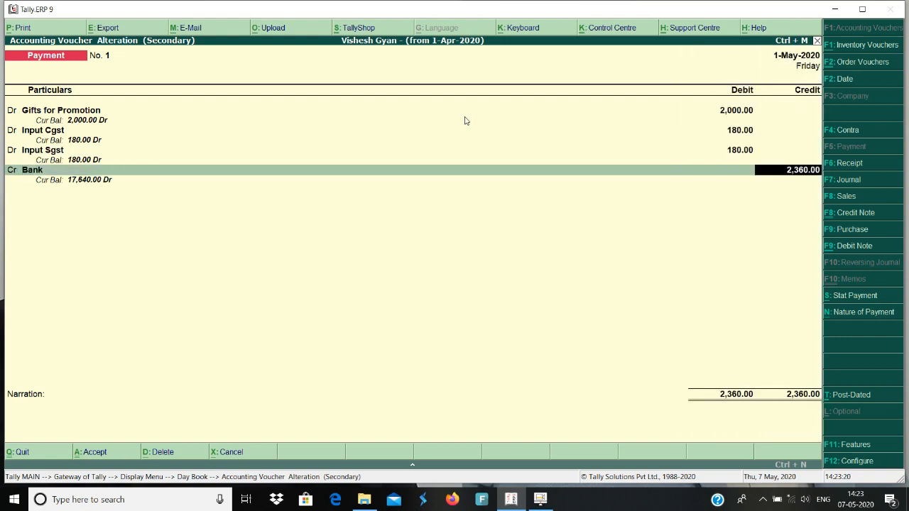
key("Return")
key("Return")
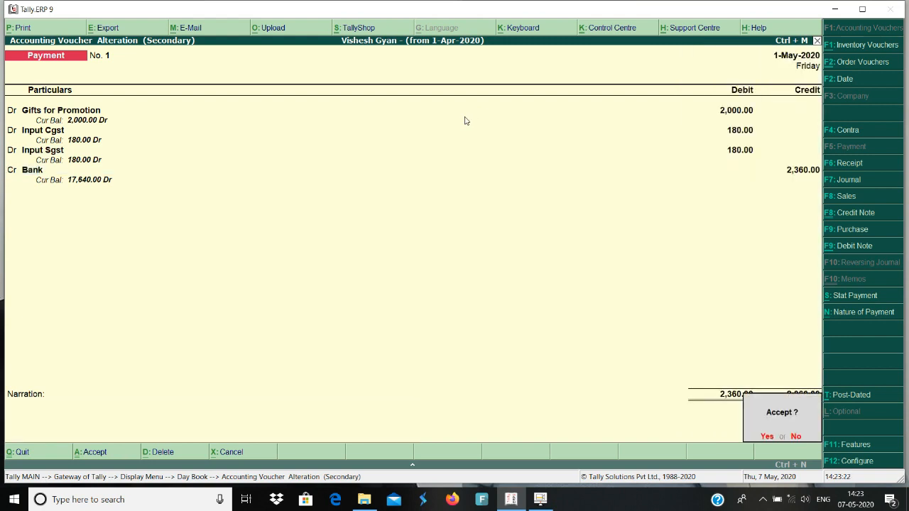
key("Return")
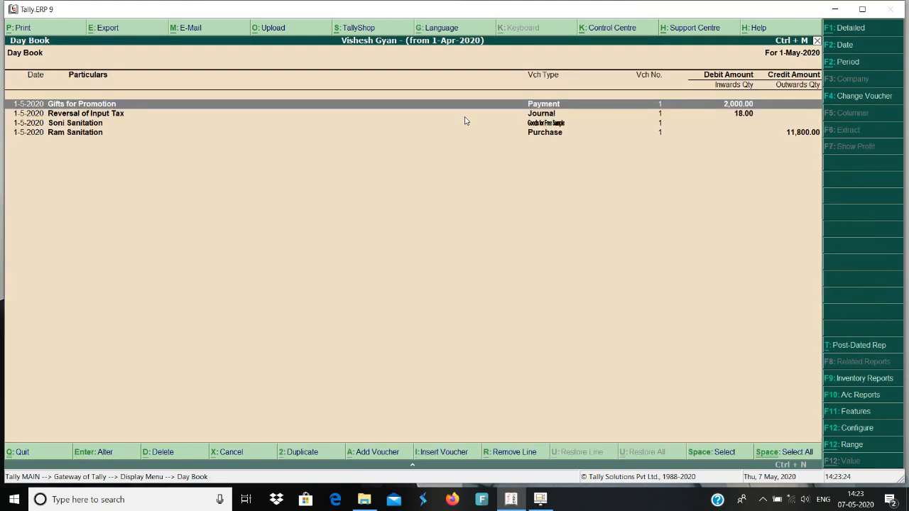
- Leave the Day Book and start a purchase voucher with supplier invoice no. 1 dated 1-May-2020
key("Escape")
key("Escape")
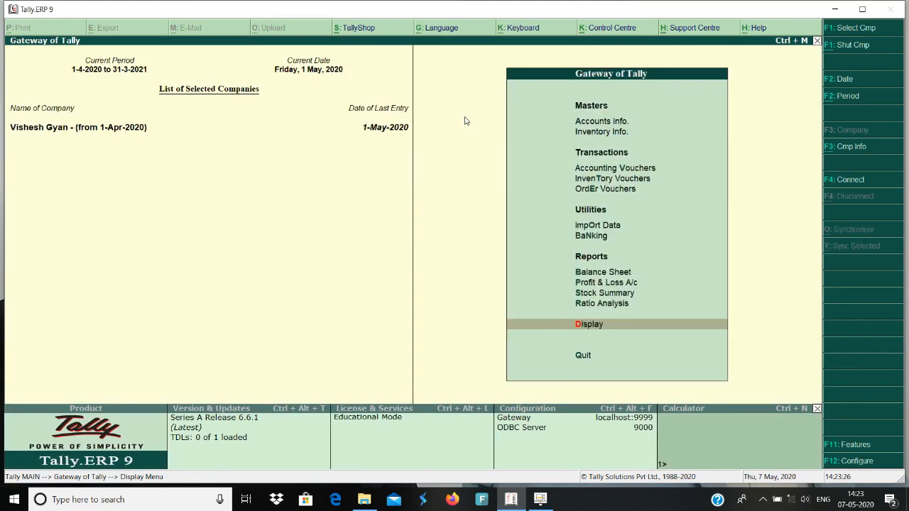
key("v")
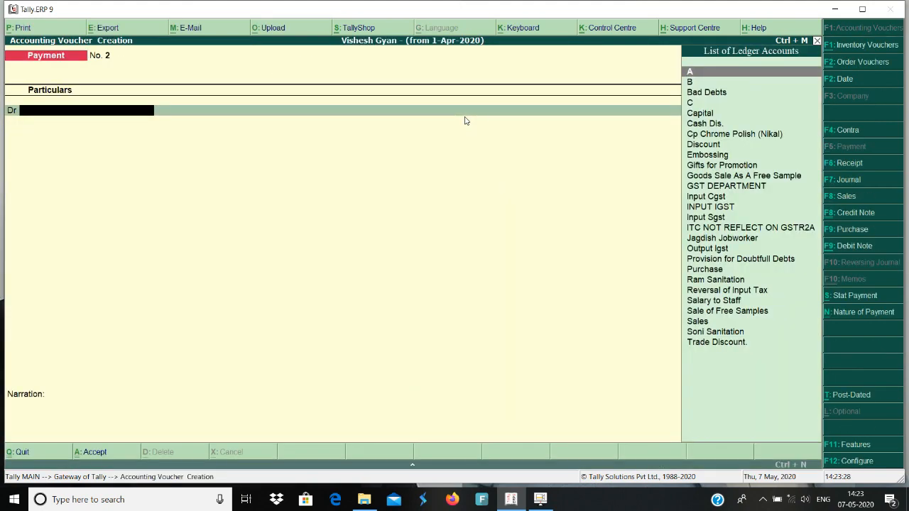
left_click(859, 235)
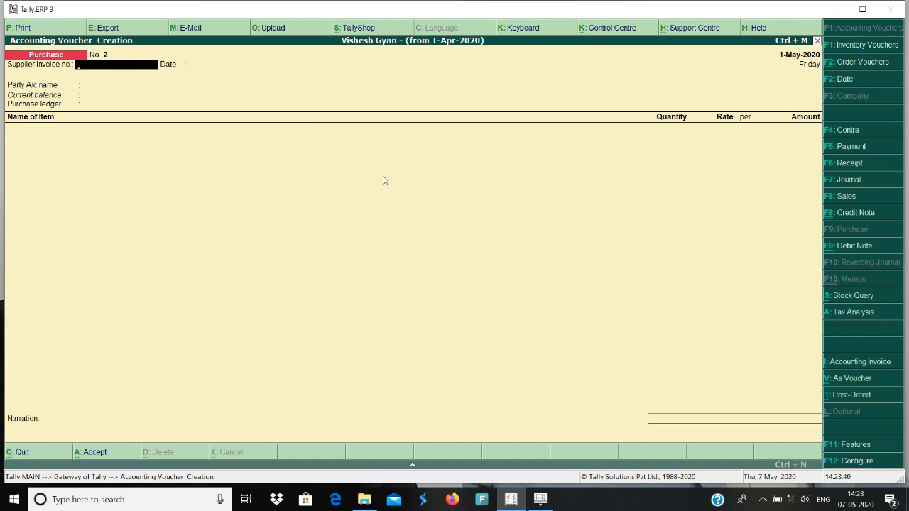
key("Return")
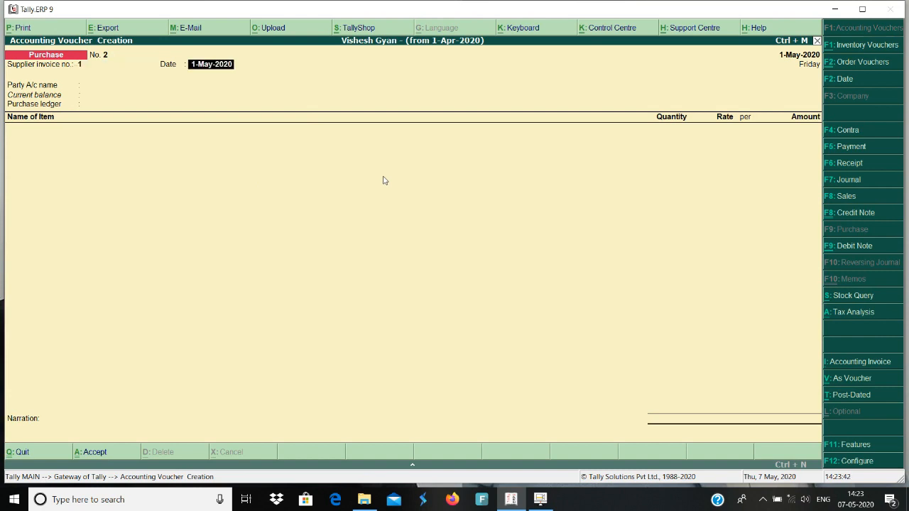
key("Return")
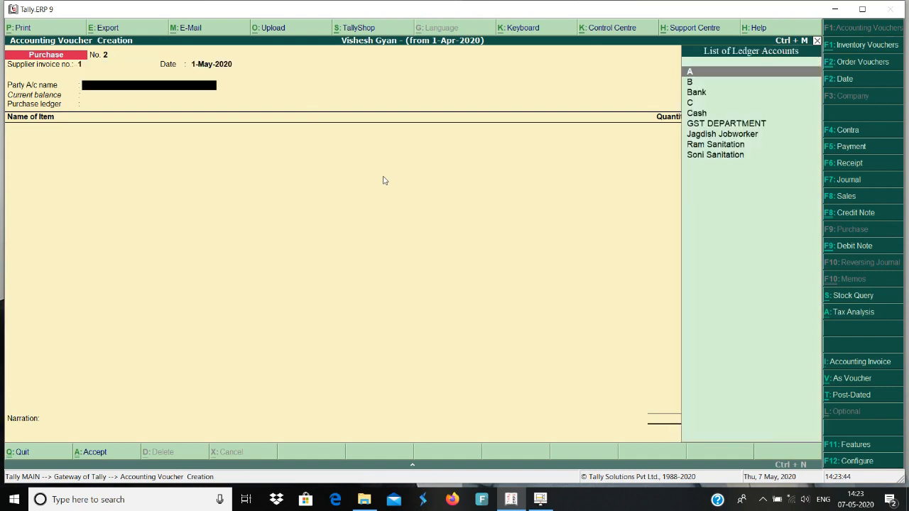
- Set the party account to Soni Sanitation and accept the default supplier details
key("Down")
key("Down")
key("Down")
key("Down")
key("Down")
key("Down")
key("Down")
key("Down")
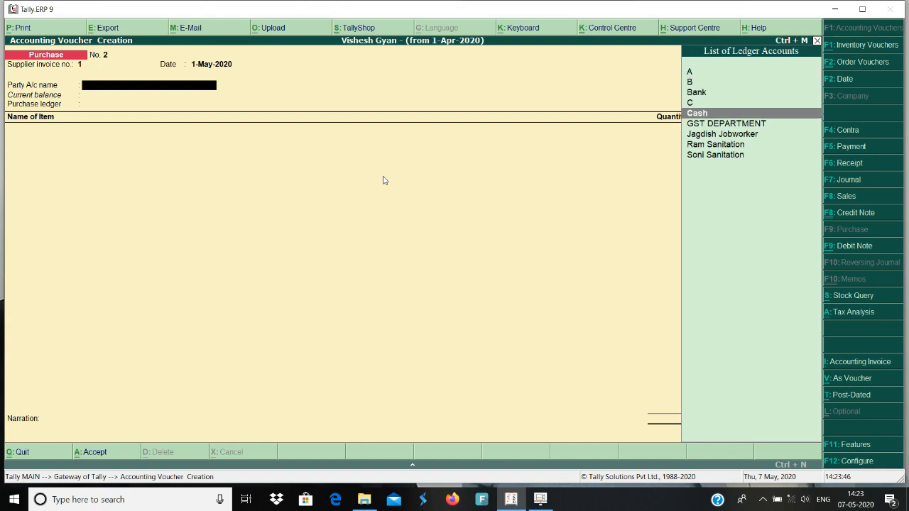
key("Return")
key("Return")
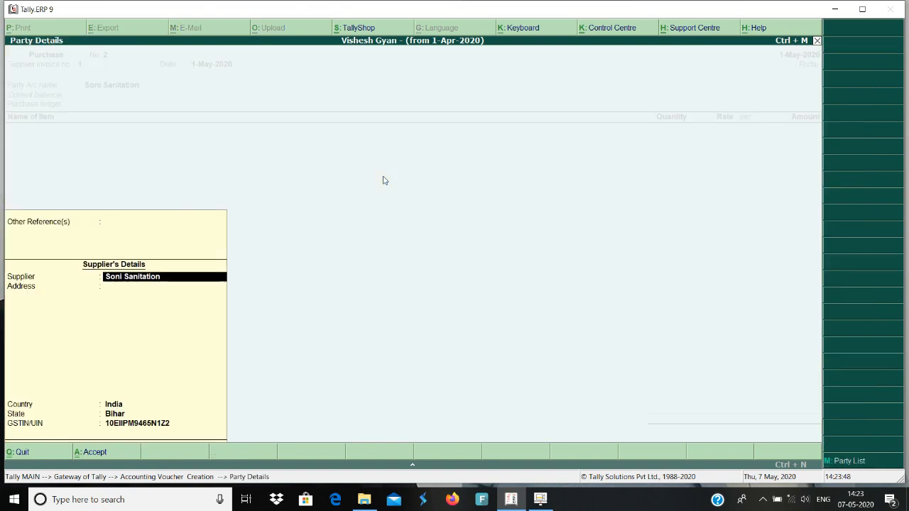
key("Return")
key("Return")
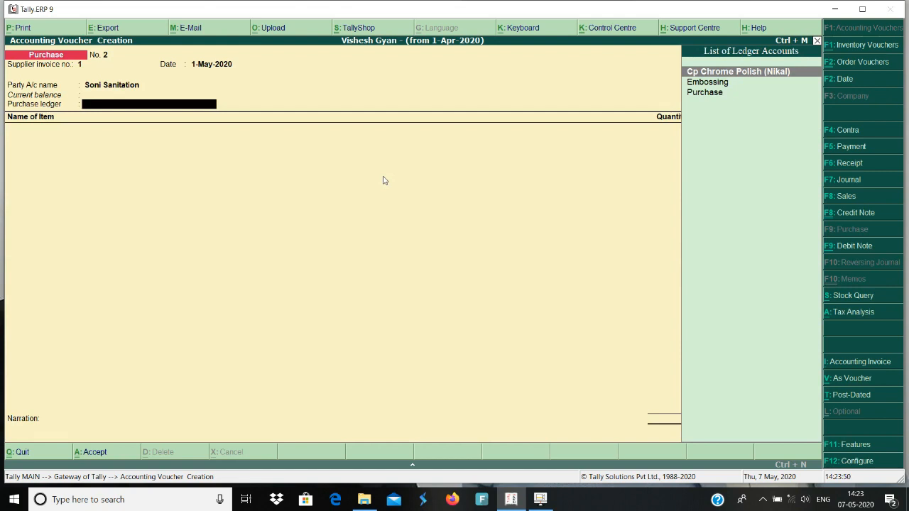
- Choose Purchase as the voucher's purchase ledger
key("Down")
key("Down")
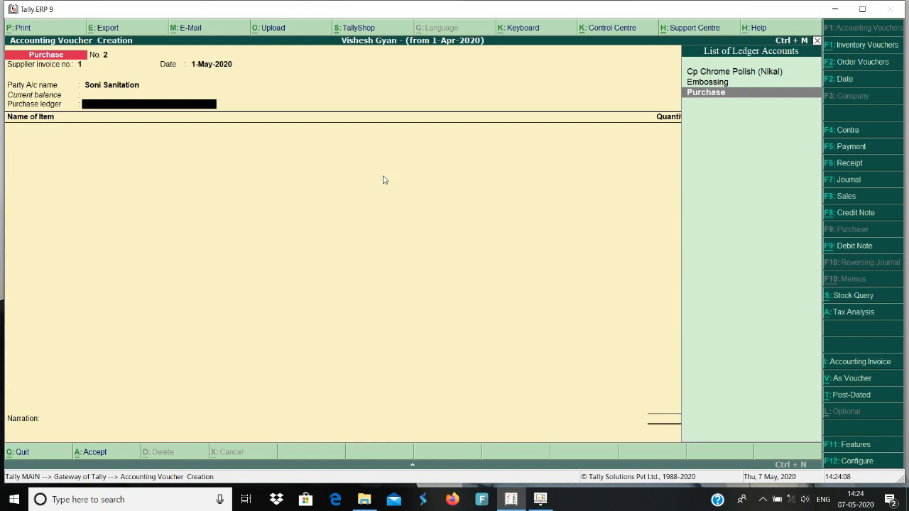
key("Return")
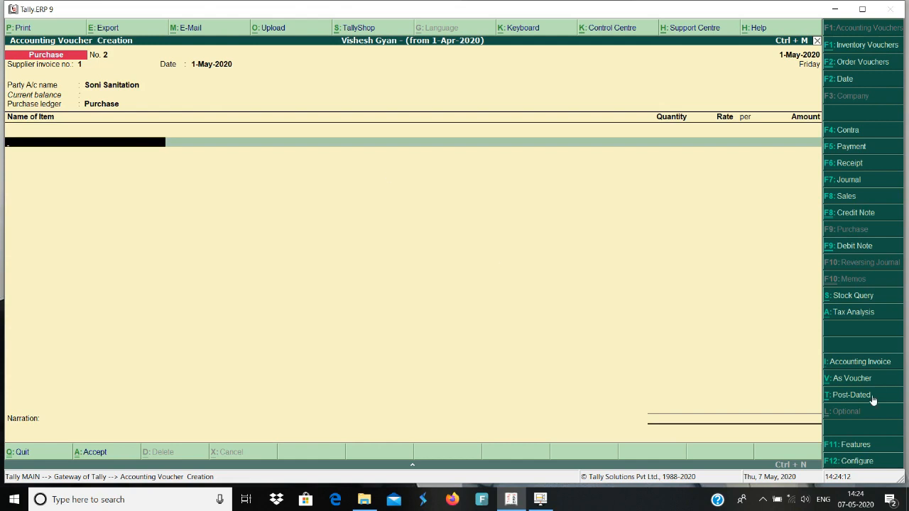
- Switch the purchase voucher to accounting invoice mode, keeping the supplier invoice number, date and party
left_click(852, 364)
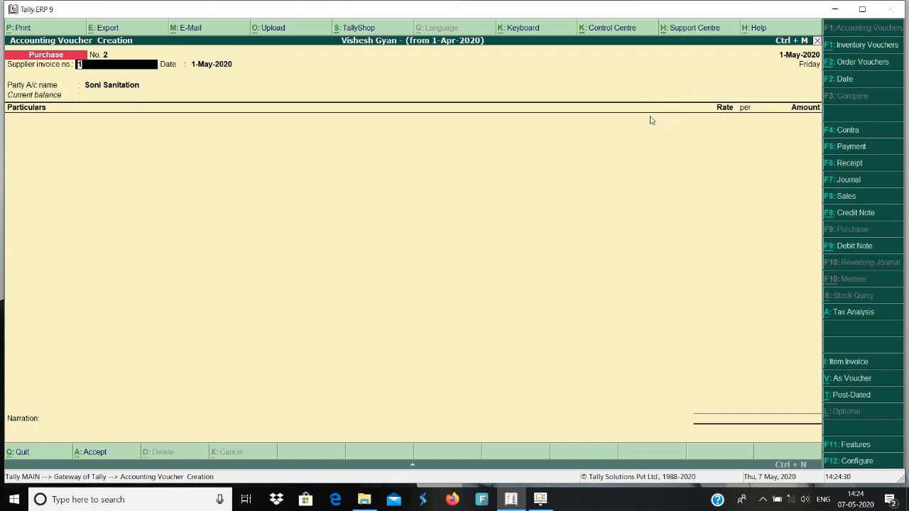
key("Return")
key("Return")
key("Return")
key("Return")
key("Return")
key("Return")
key("Return")
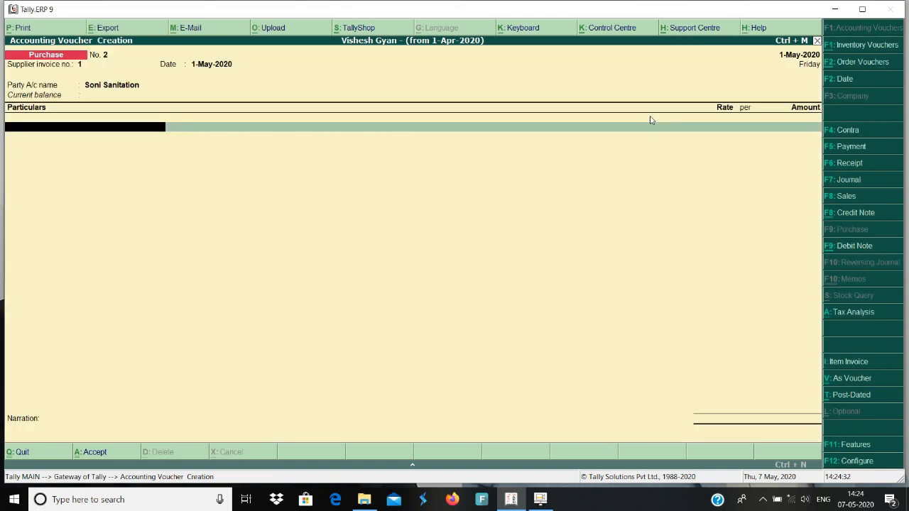
- Enter Gifts for Promotion as the first ledger under Particulars, leaving the GST-inclusive amount blank
type("G")
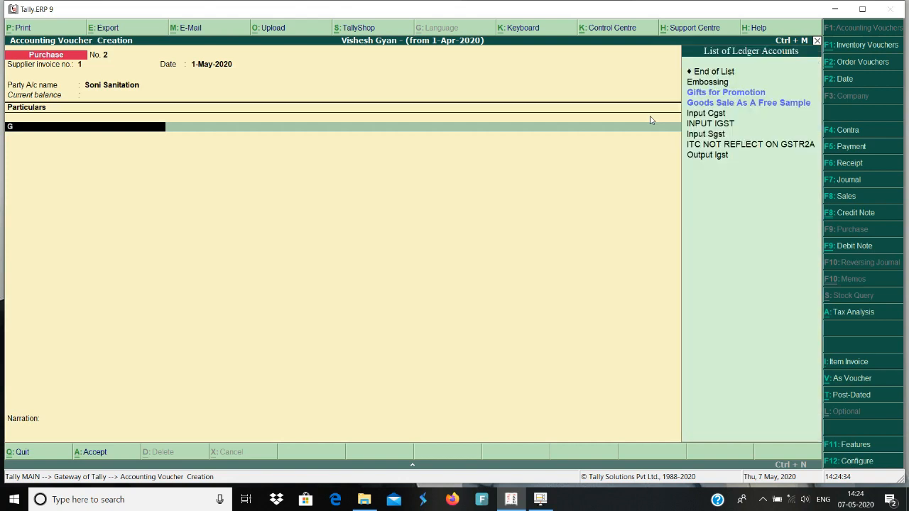
key("Return")
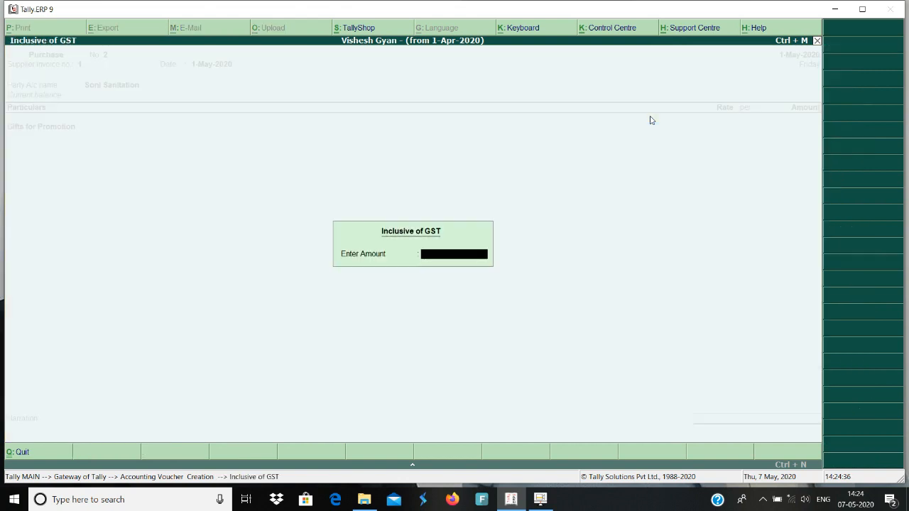
key("Return")
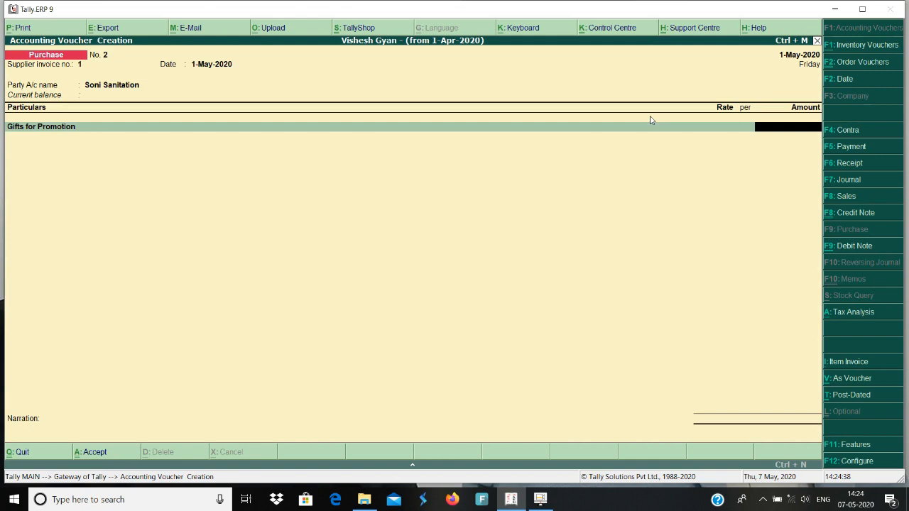
- Open the Gifts for Promotion ledger from the purchase voucher, check its GST settings and quit without saving
key("BackSpace")
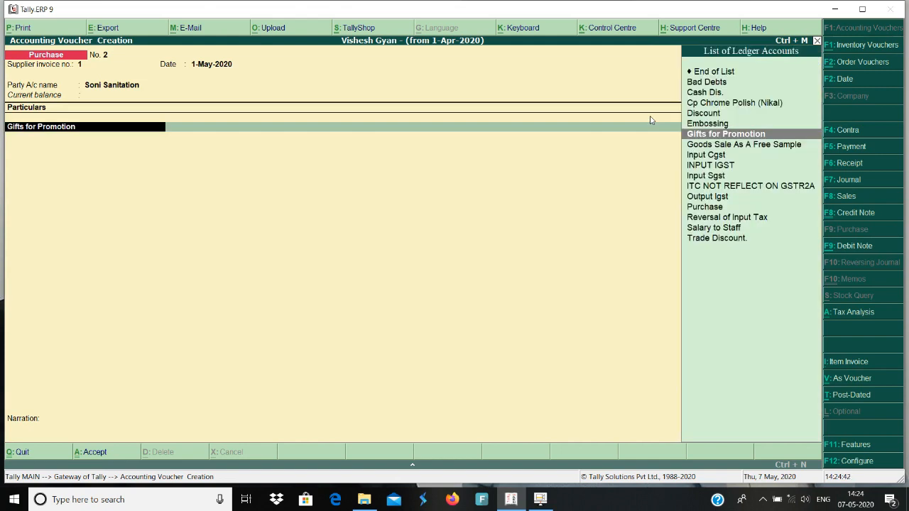
key("ctrl+Return")
key("Return")
key("Return")
key("Return")
key("Return")
key("Return")
key("Return")
key("Return")
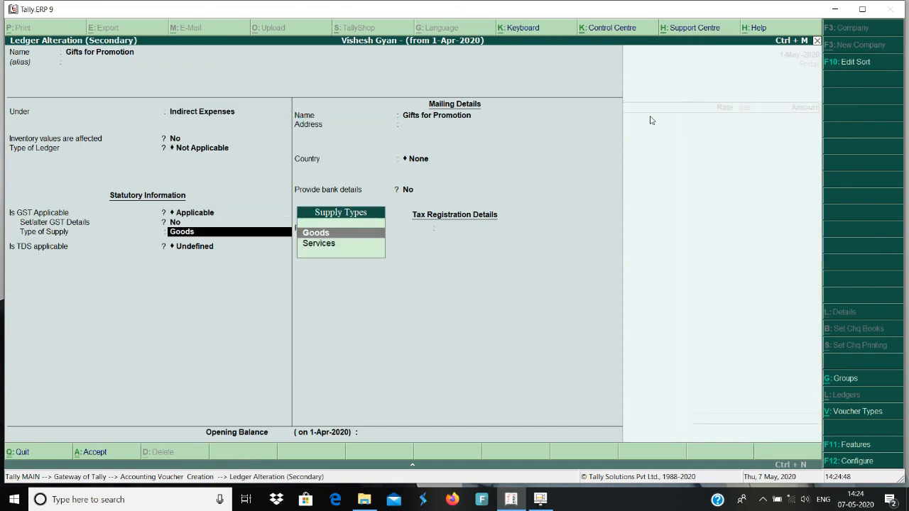
key("Escape")
key("y")
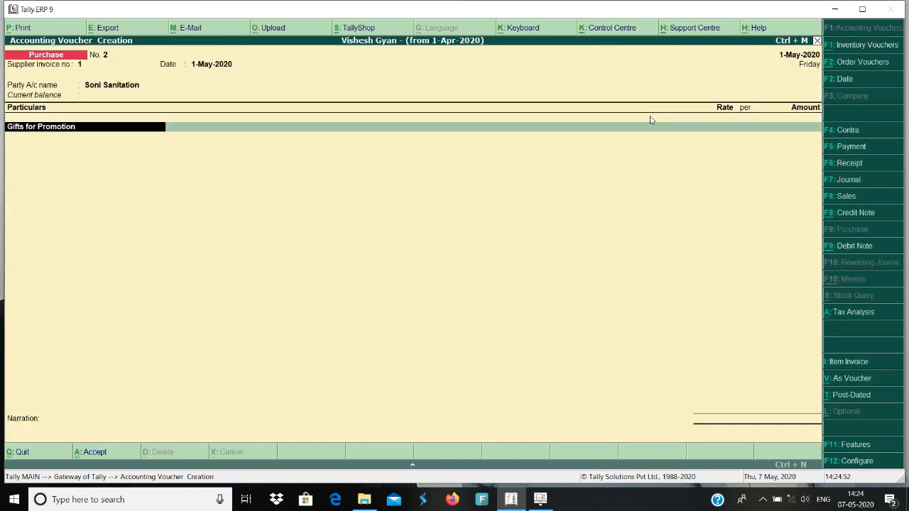
- Set the Gifts for Promotion amount to 2000, leaving the GST-inclusive amount blank
key("Return")
key("Return")
type("2000")
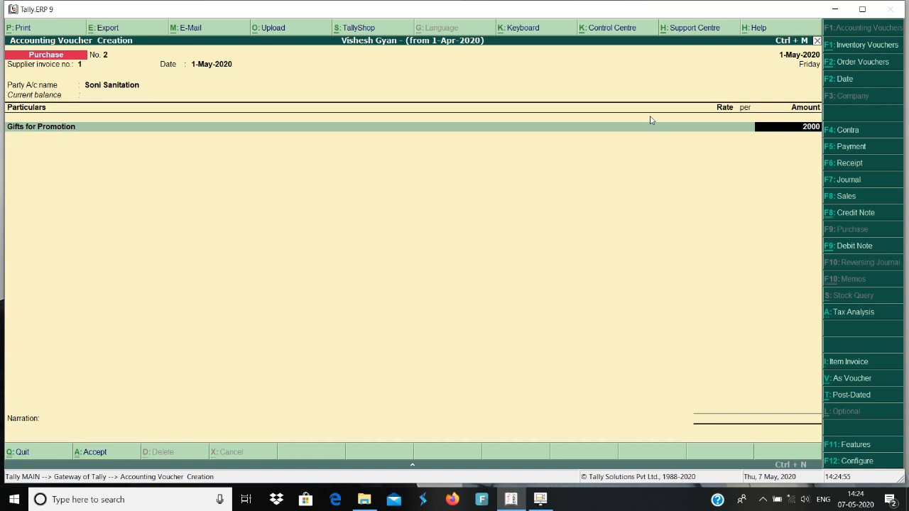
key("Return")
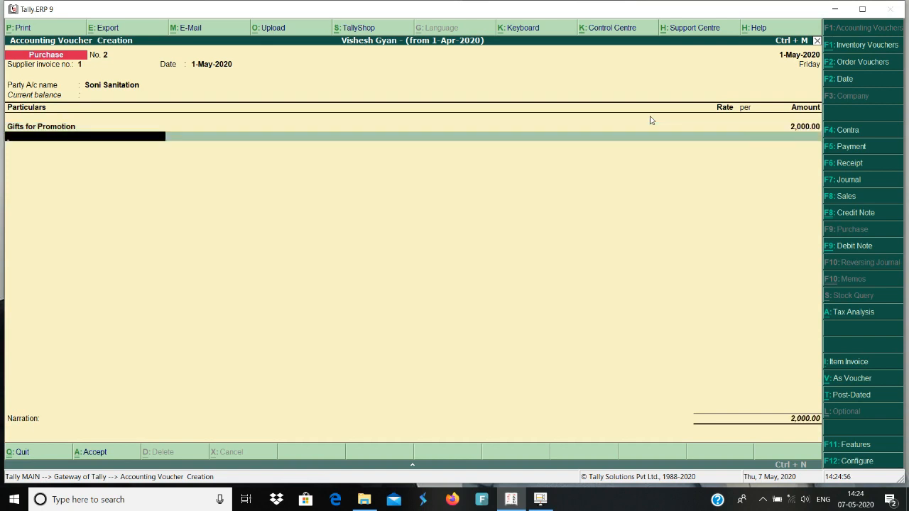
- Add Input Cgst and Input Sgst below Gifts for Promotion in the purchase voucher, accepting the calculated tax amount of 180 for each
type("In")
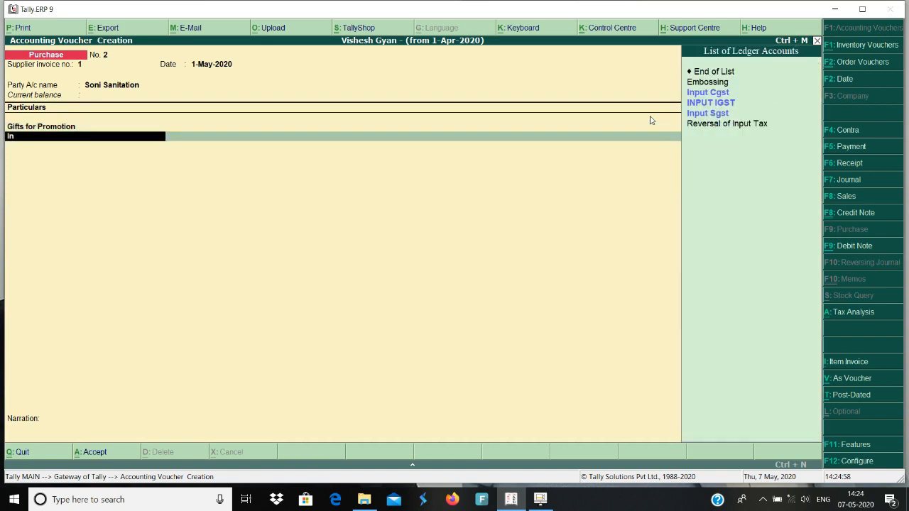
key("Down")
key("Return")
key("Return")
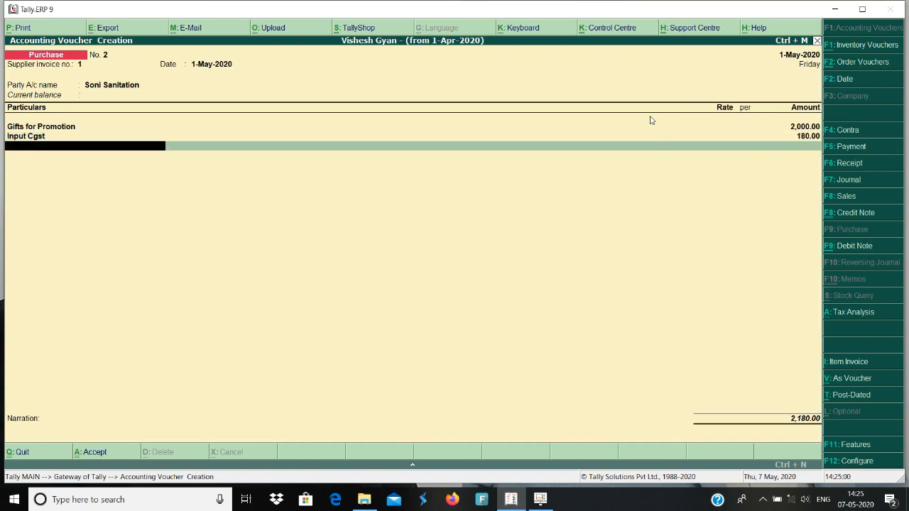
type("In")
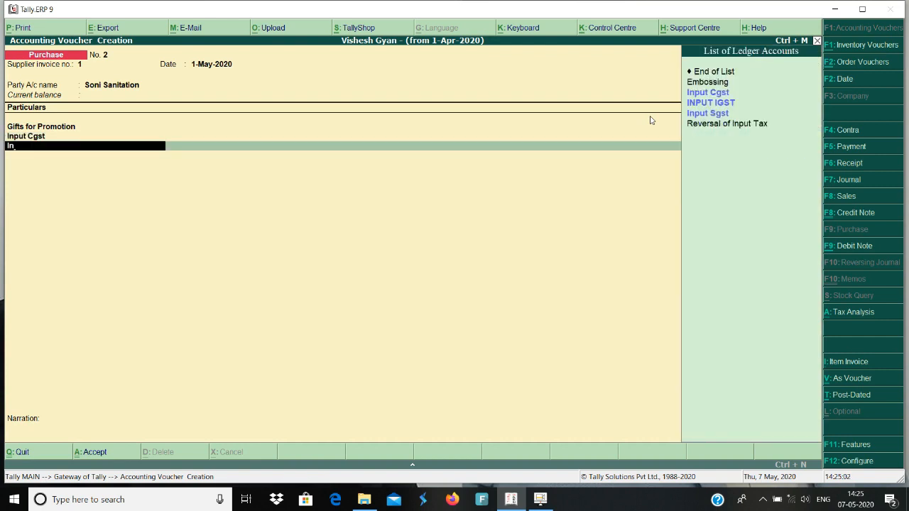
key("Down")
key("Down")
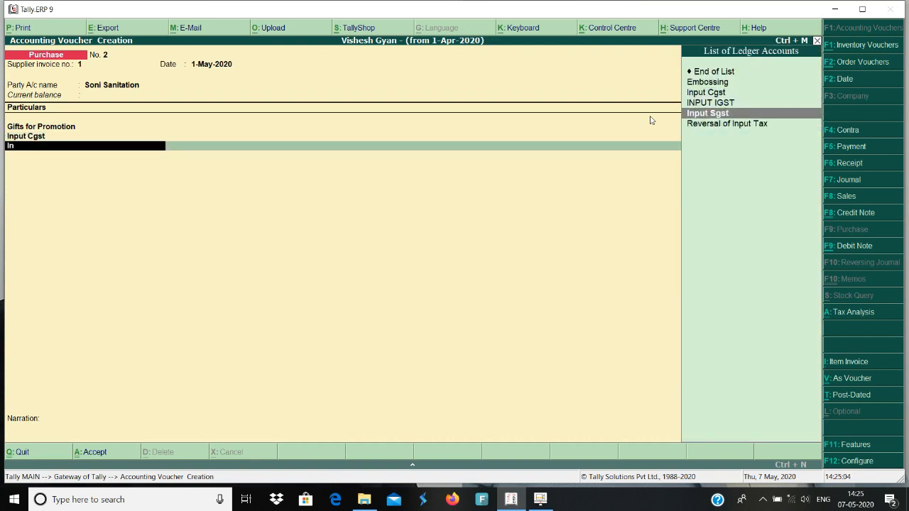
key("Return")
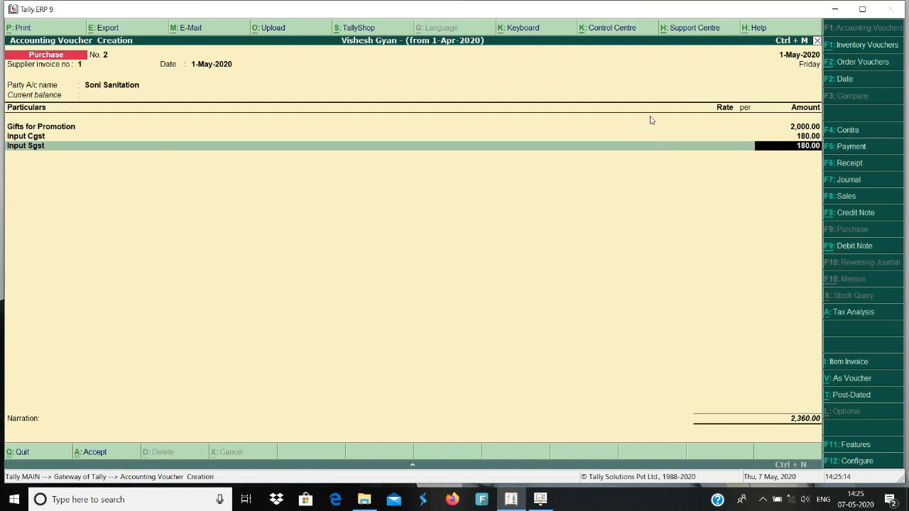
key("Return")
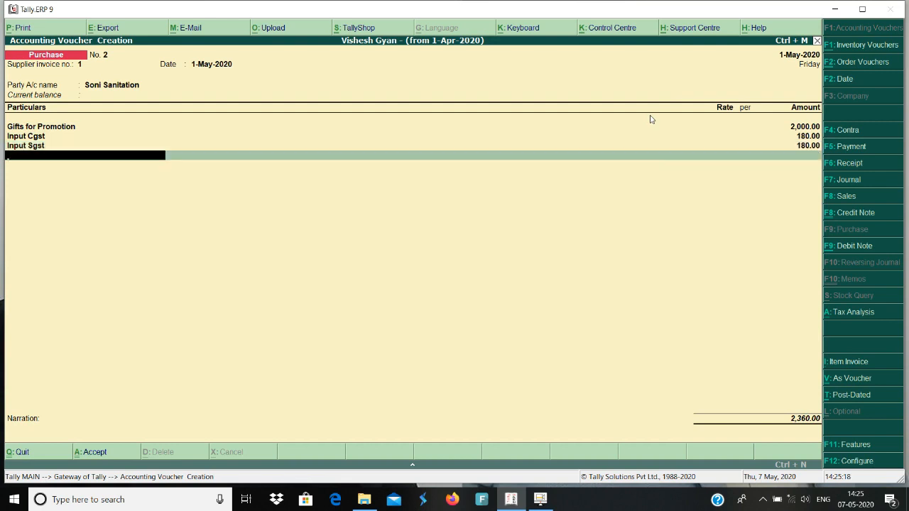
- Switch to a journal voucher, discard the carried-over entries and start a blank journal without a reference number or date
left_click(848, 182)
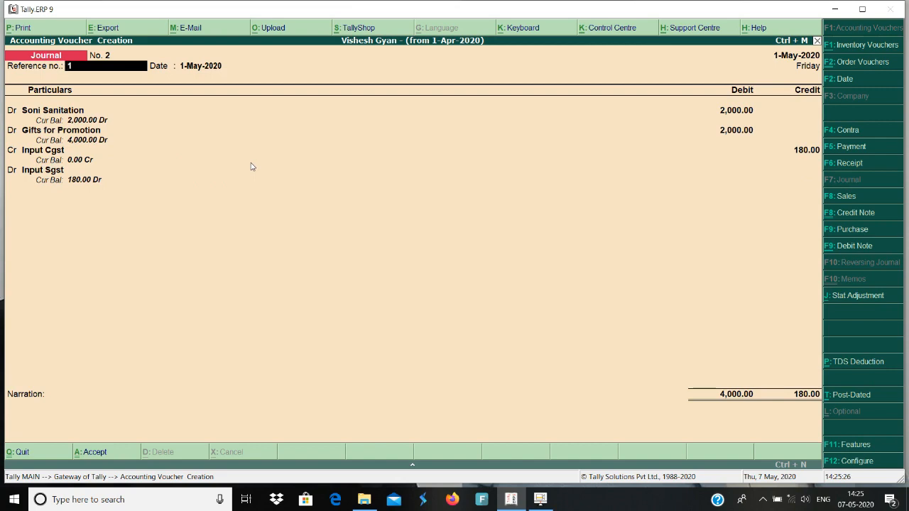
key("Escape")
key("Return")
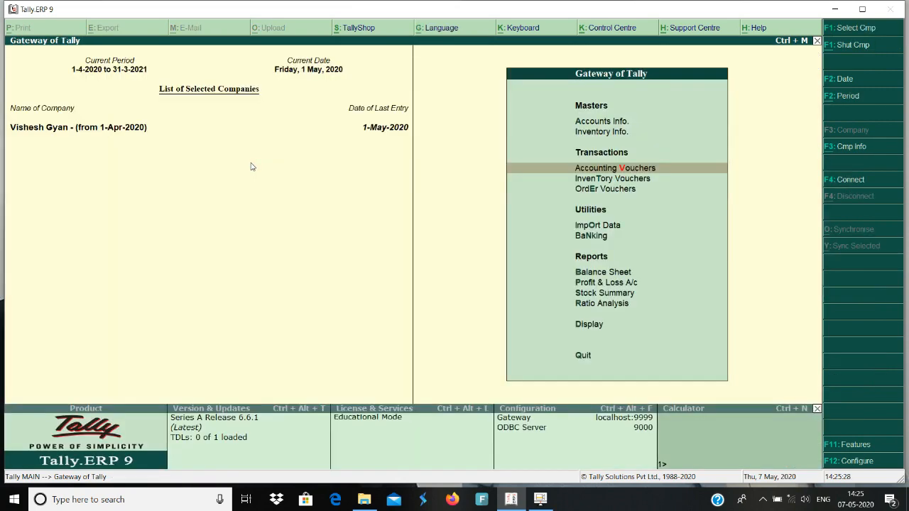
key("Return")
key("Return")
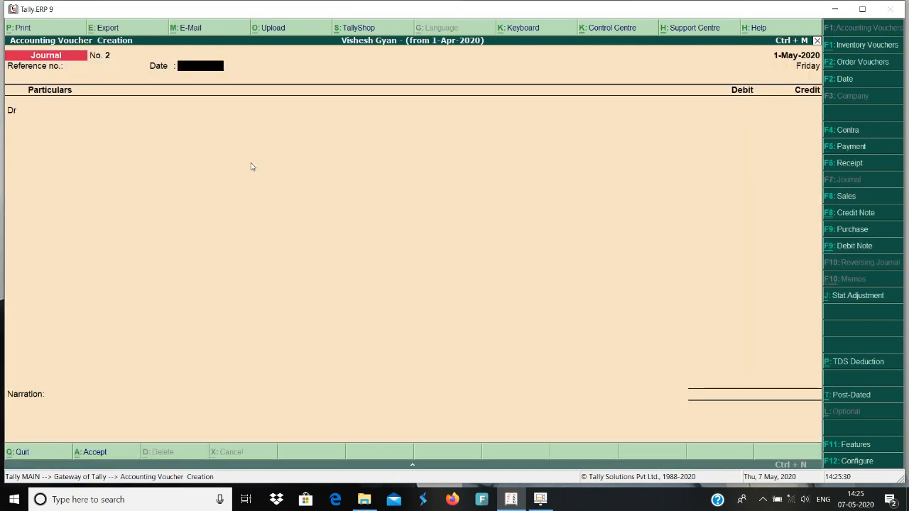
key("Return")
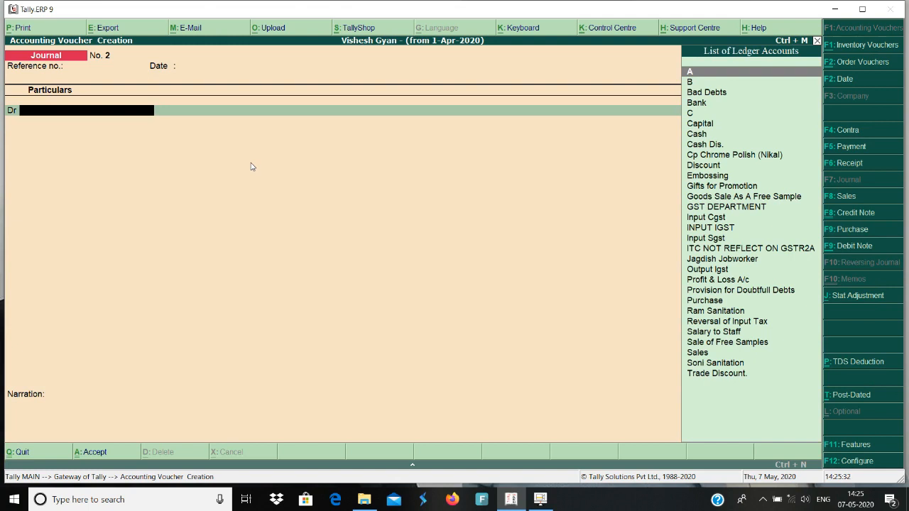
- Debit the Gifts for Promotion ledger with 2000 as the first line of the journal voucher
type("D")
key("BackSpace")
type("G")
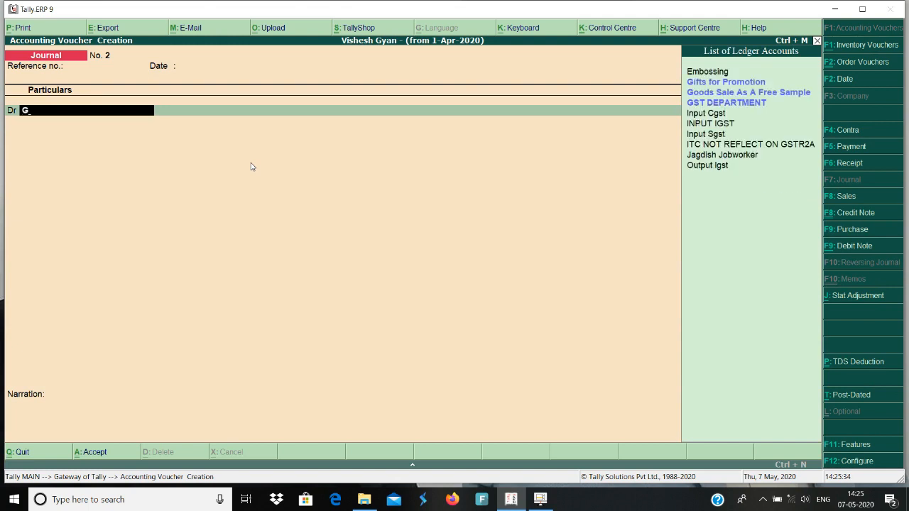
type("i")
key("Return")
type("2,00")
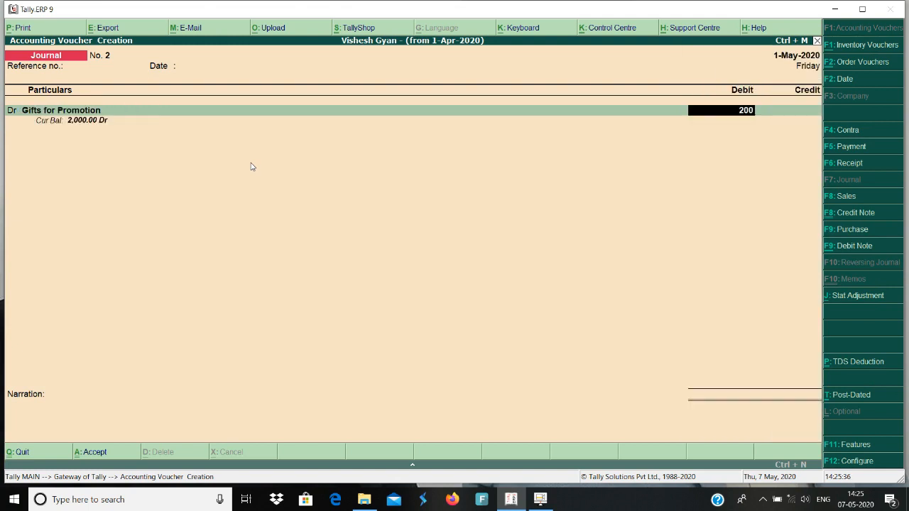
type("0")
key("Return")
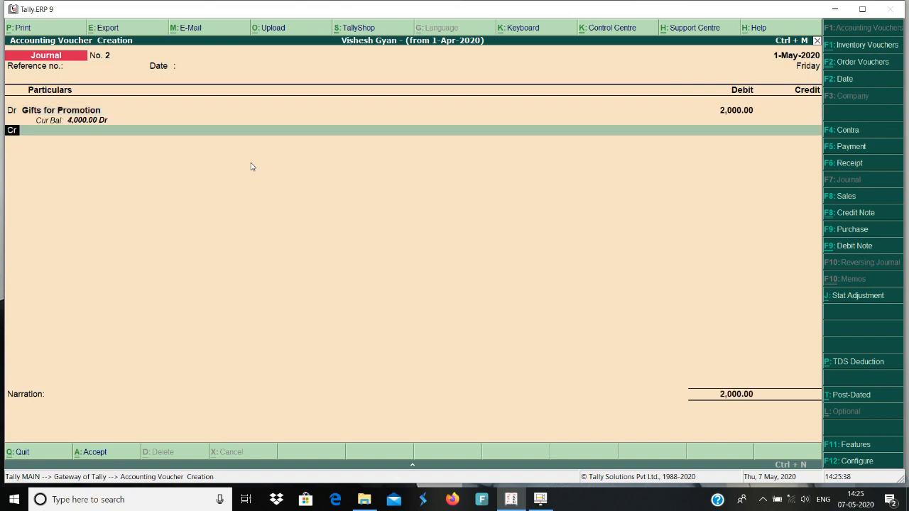
- Add a second debit line to the journal for Input Cgst with an amount of 180
type("d")
key("Return")
type("In")
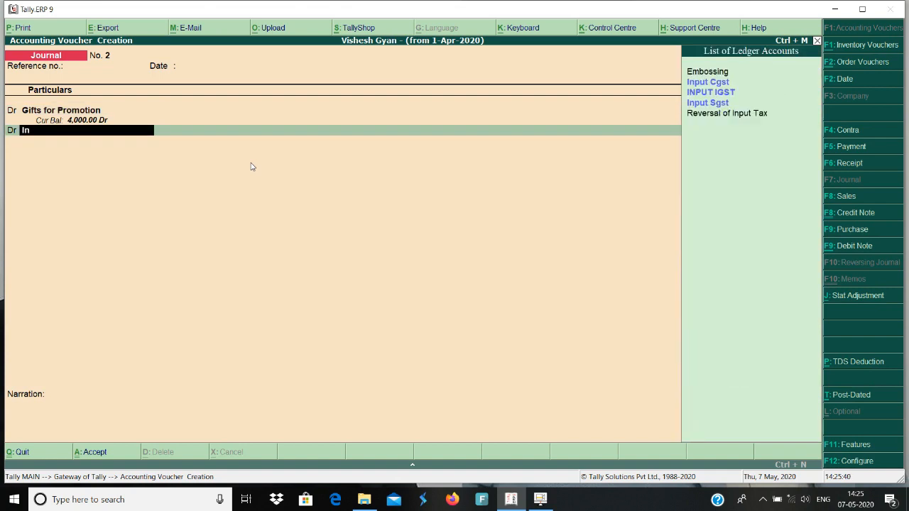
key("Return")
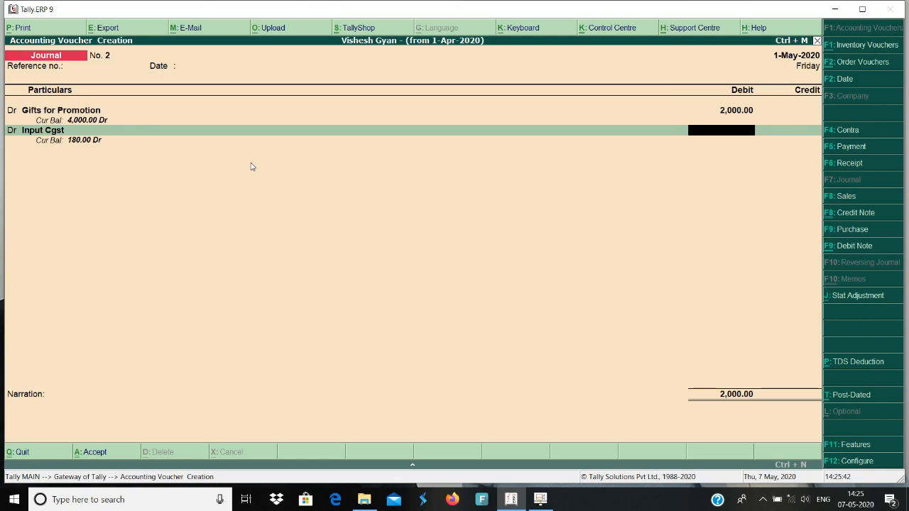
type("180")
key("Return")
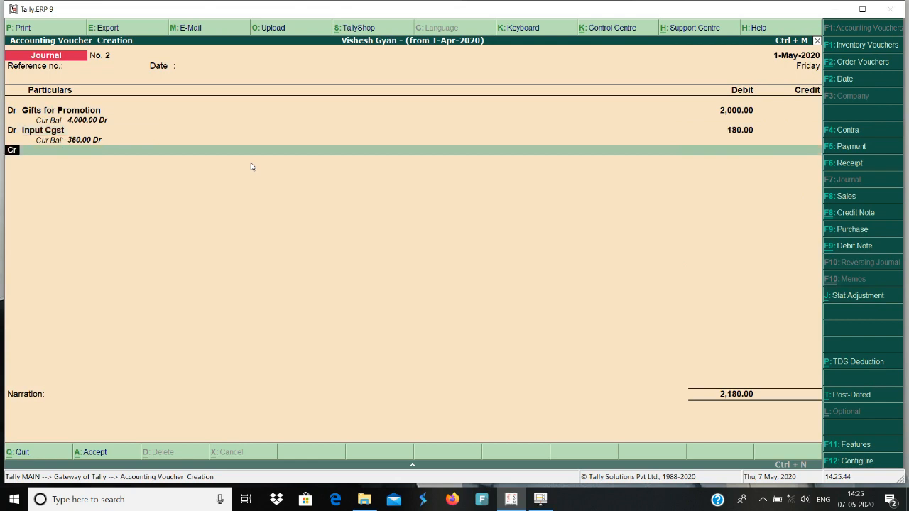
- Debit Input Sgst with 180 and credit Soni Sanitation with the balancing amount of 2,360 in the journal
key("Return")
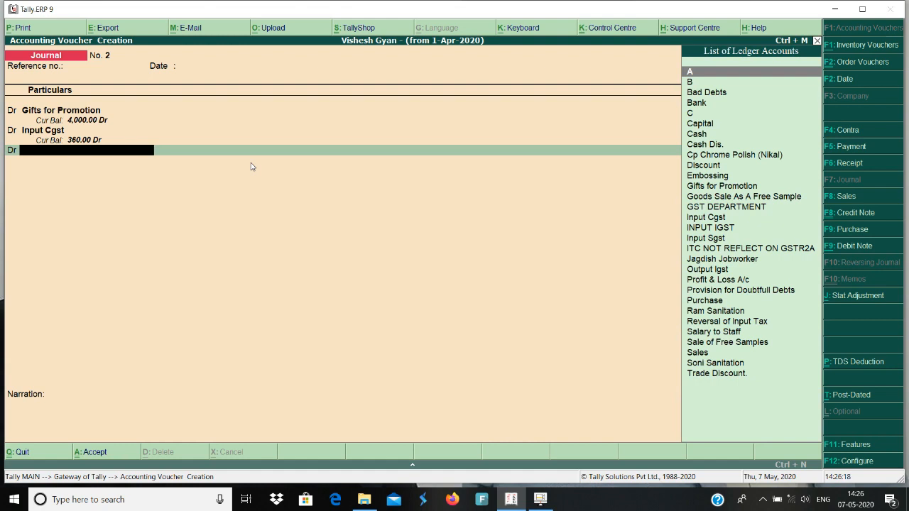
type("In")
key("Down")
key("Down")
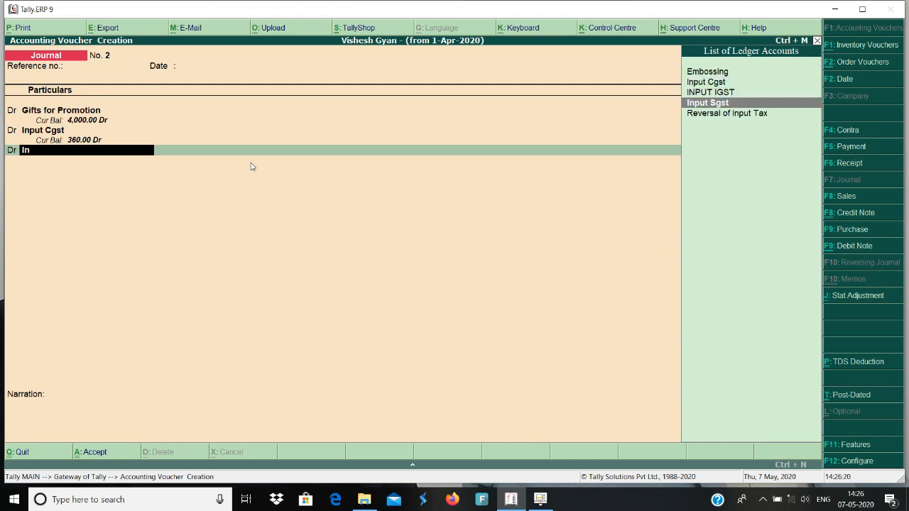
key("Return")
type("180")
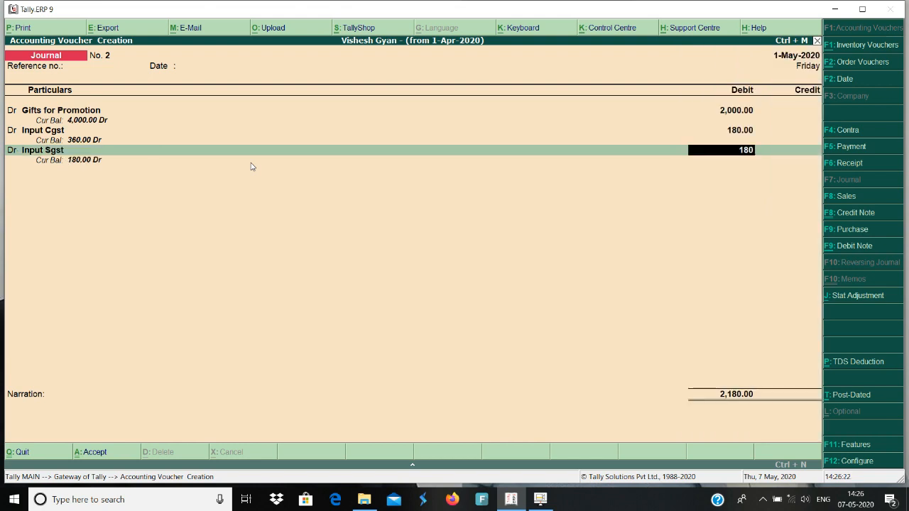
key("Return")
type("Son")
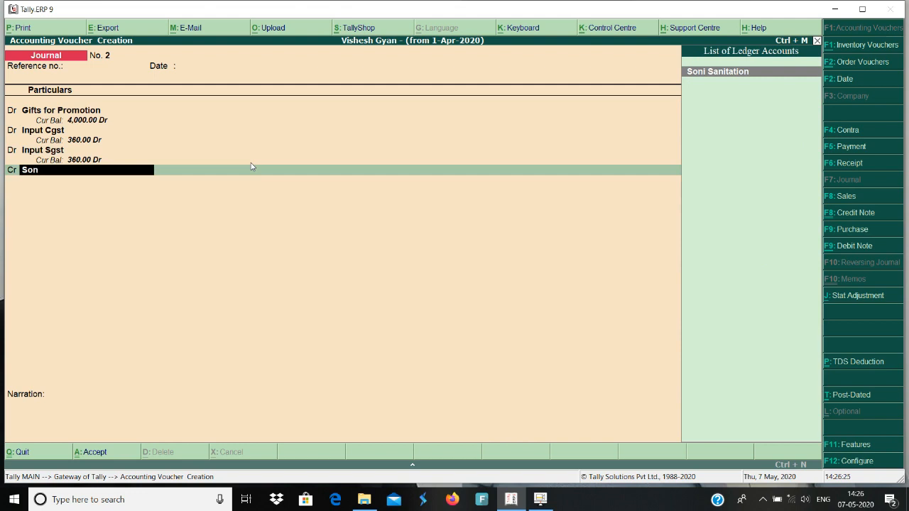
key("Return")
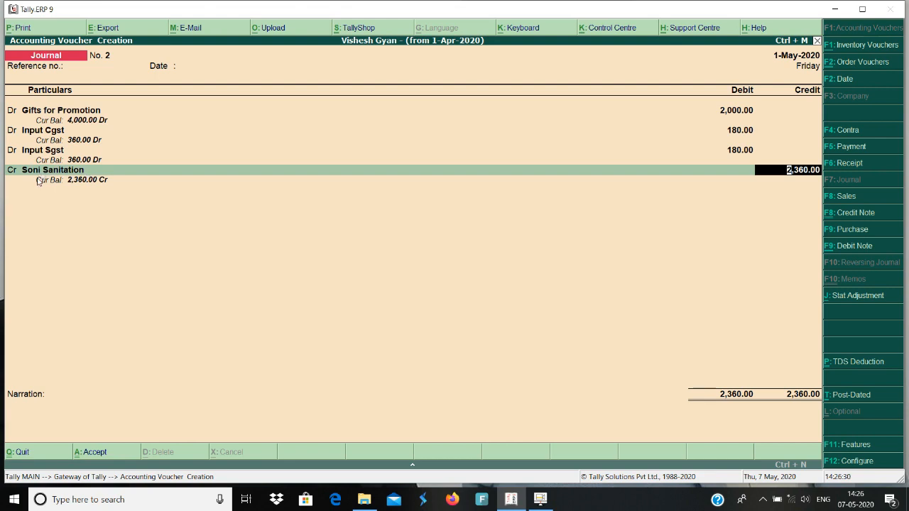
- Review the journal voucher configuration, accept it without changes and quit the journal without saving
left_click(858, 463)
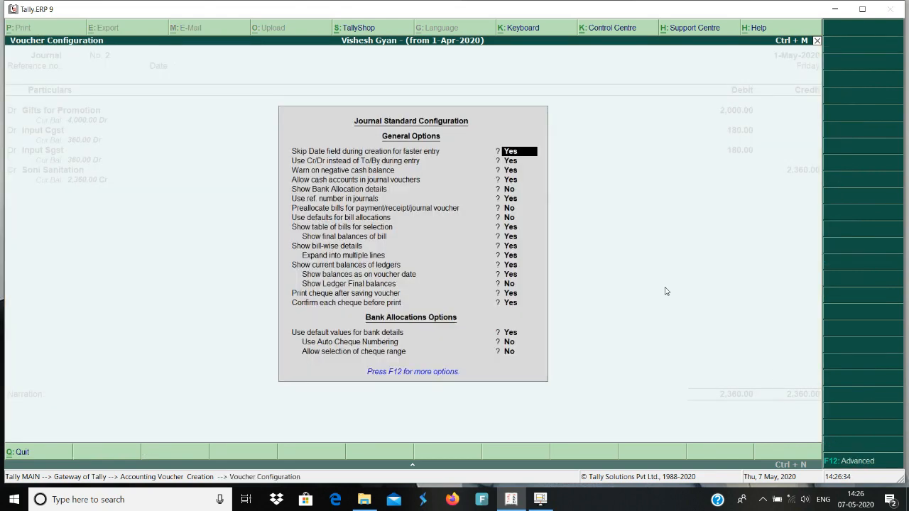
key("Return")
key("Return")
key("Return")
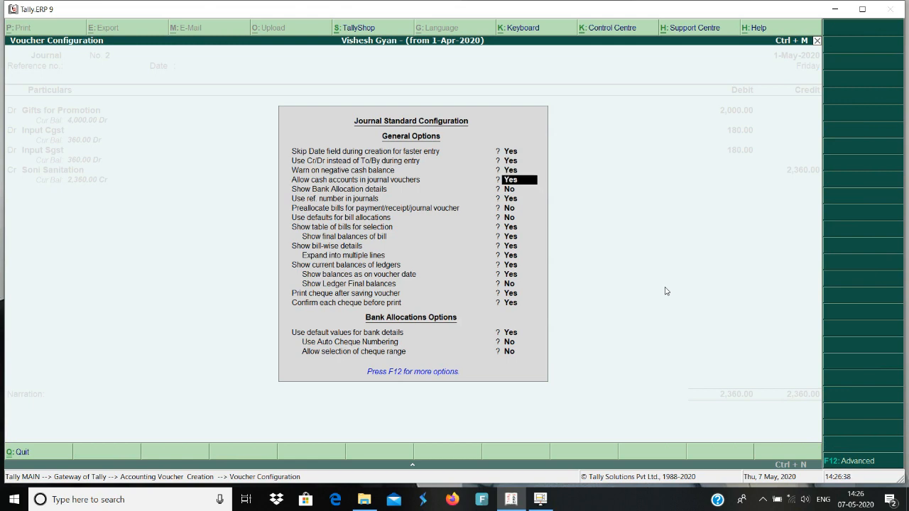
key("ctrl+a")
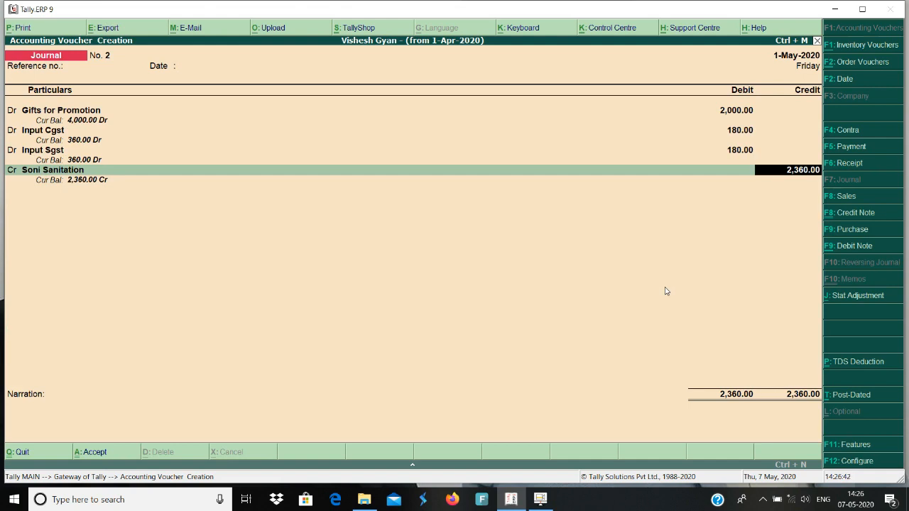
key("Escape")
key("Return")
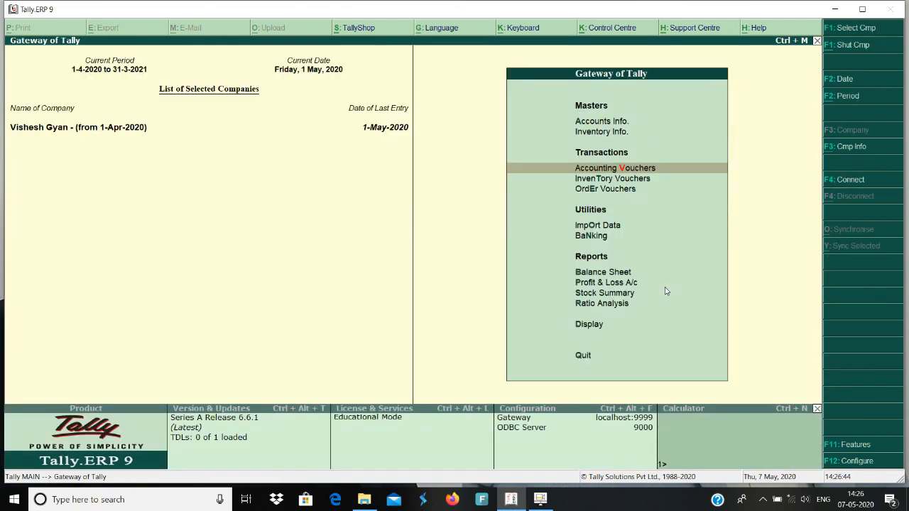
- Examine the input tax ledgers under Current Liabilities, Duties & Taxes in the Balance Sheet, and return to the Gateway of Tally
key("b")
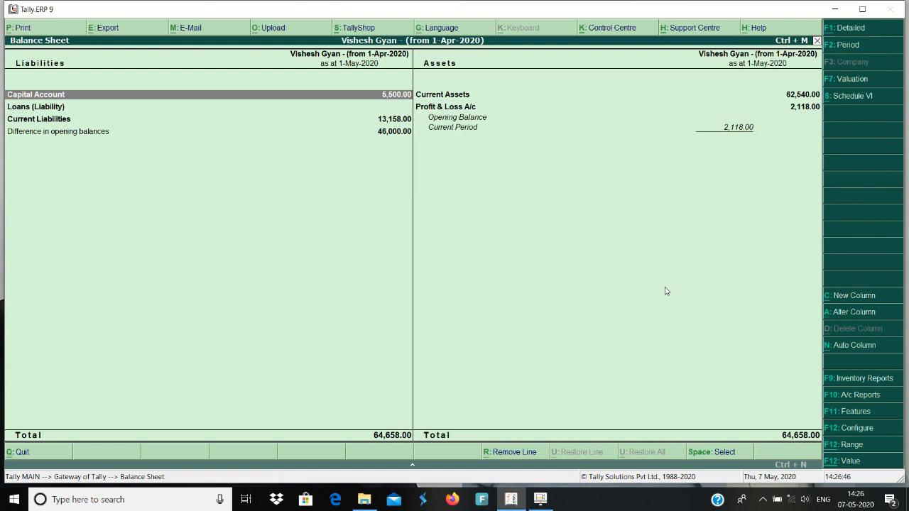
key("Down")
key("Down")
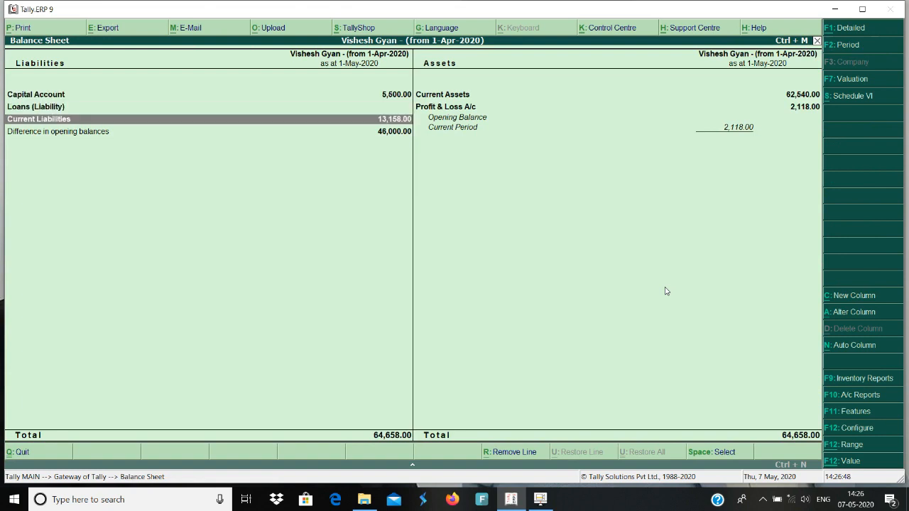
key("Return")
key("Return")
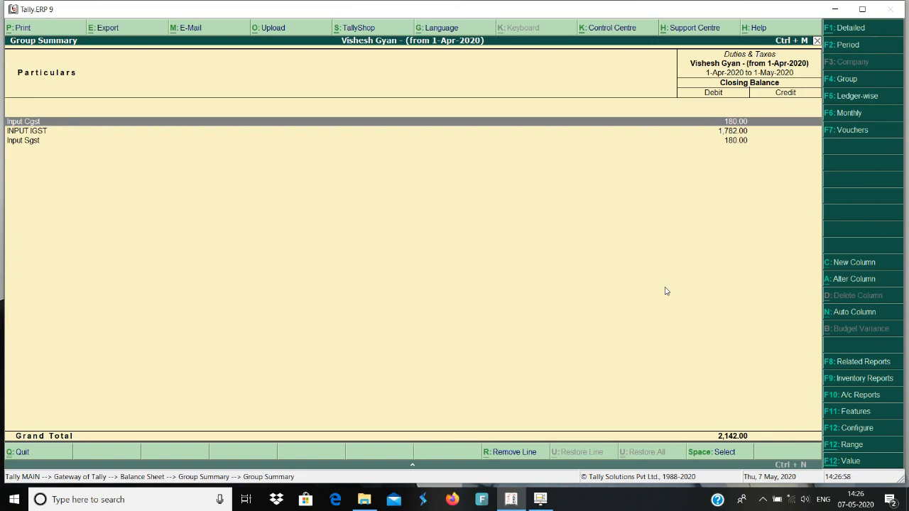
key("Escape")
key("Escape")
key("Escape")
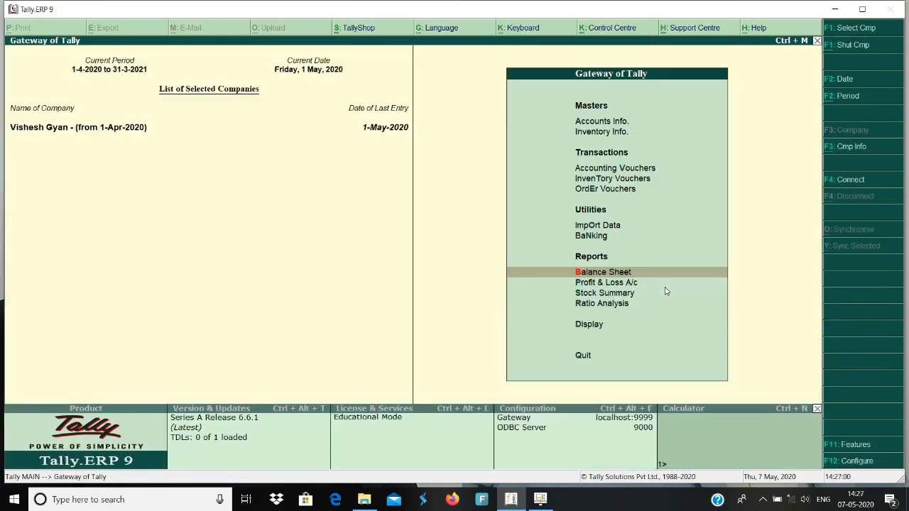
- Examine the ledgers under Indirect Expenses in the Profit & Loss A/c, and return to the Gateway of Tally
key("p")
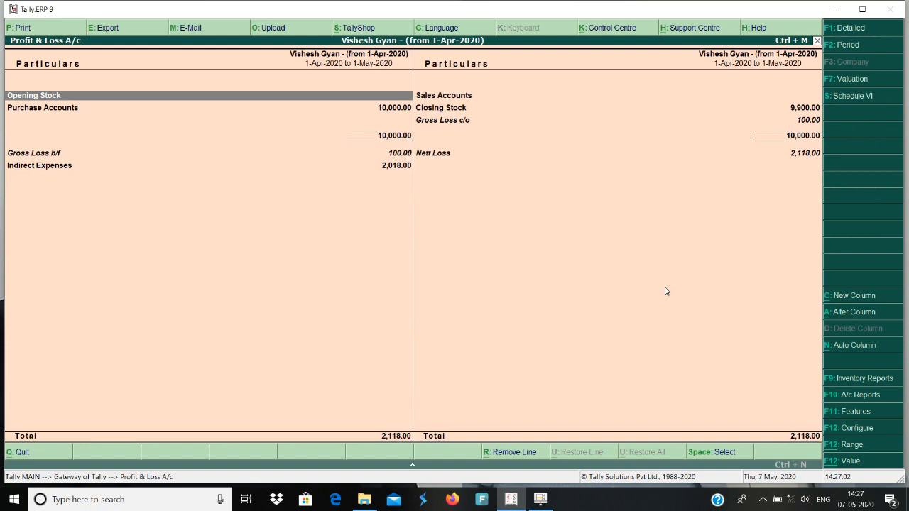
key("Down")
key("Down")
key("Down")
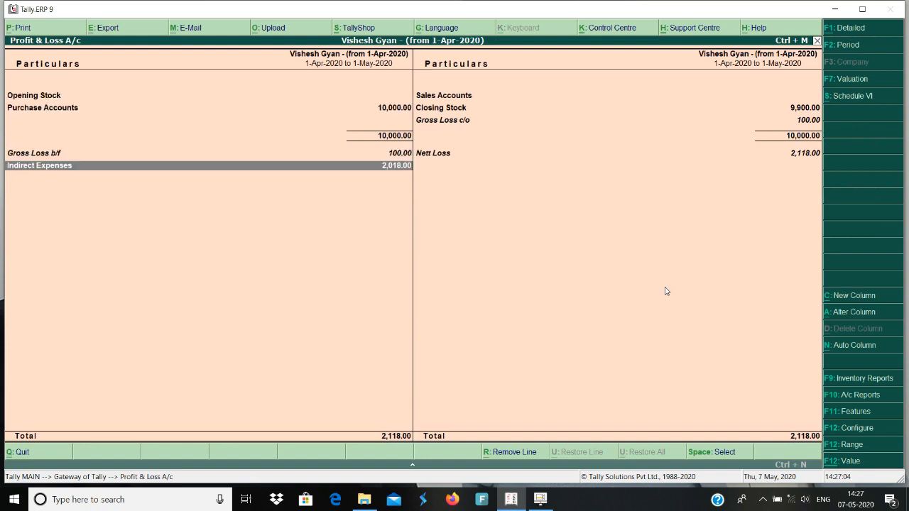
key("Return")
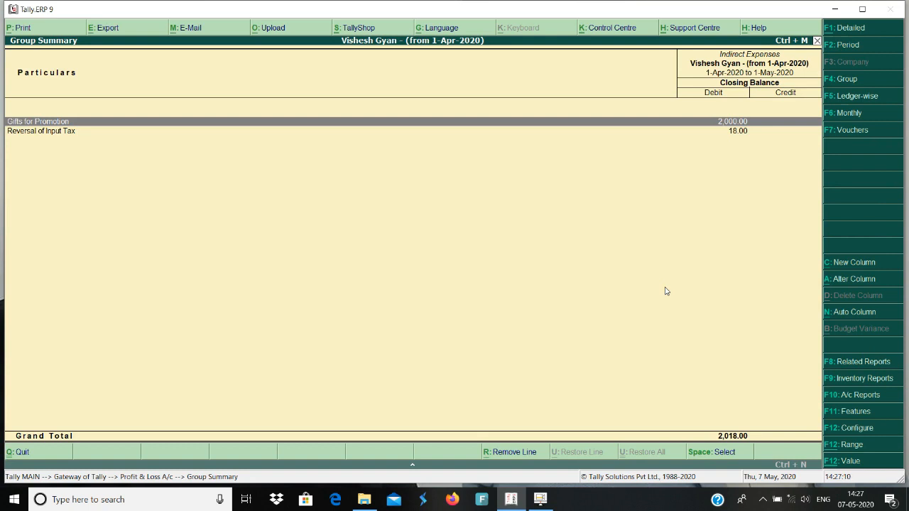
key("Escape")
key("Escape")
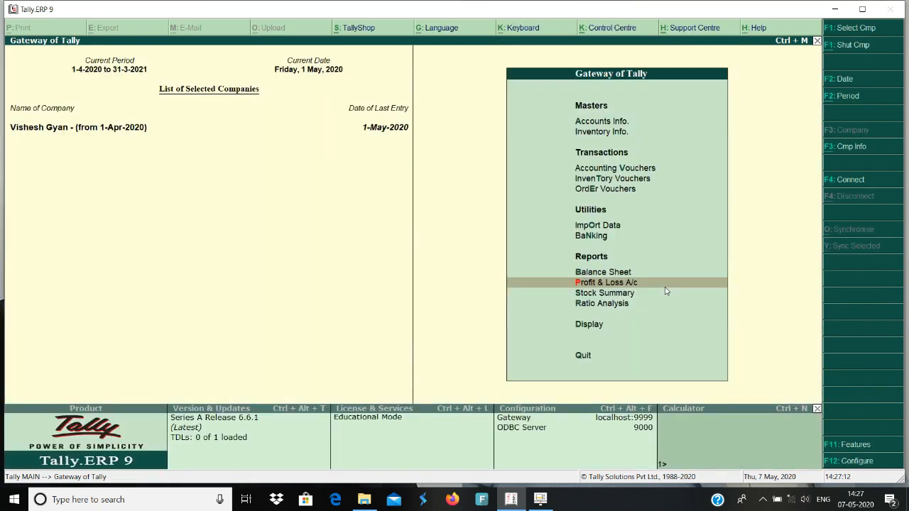
- Open the GSTR-3B report from the GST statutory reports
key("d")
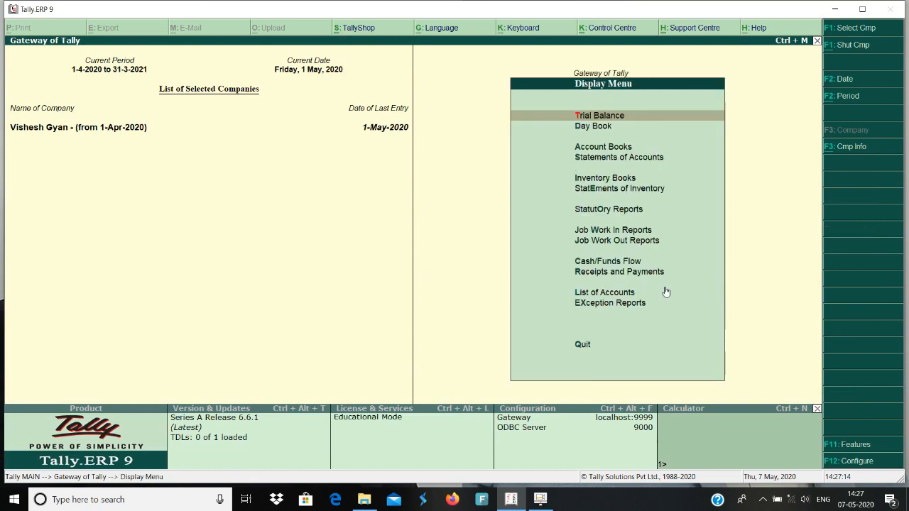
key("o")
key("g")
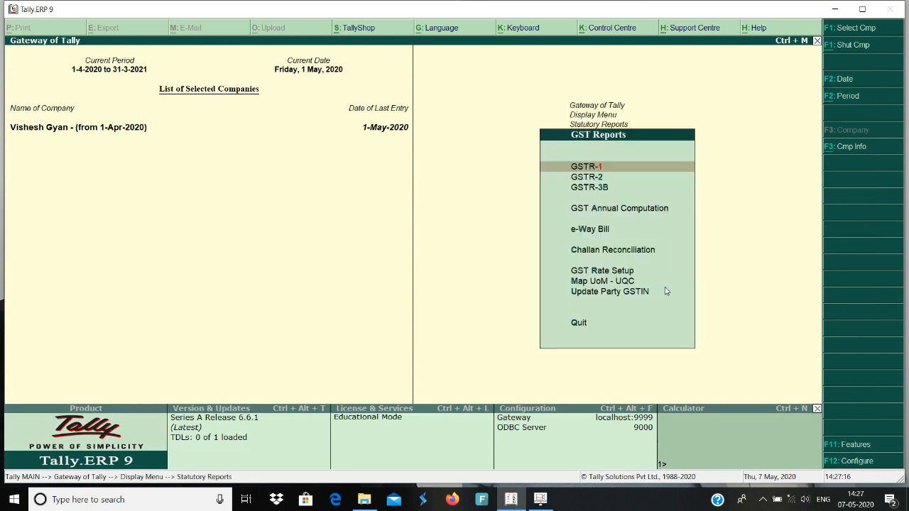
key("Down")
key("Down")
key("Return")
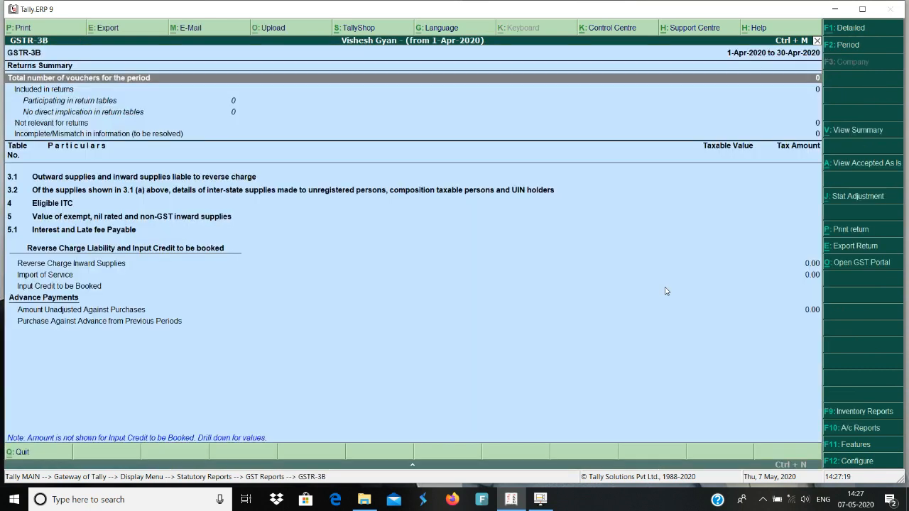
- Set the GSTR-3B report period to 1-5-2020 through 31-5-2020
left_click(845, 47)
type("1-")
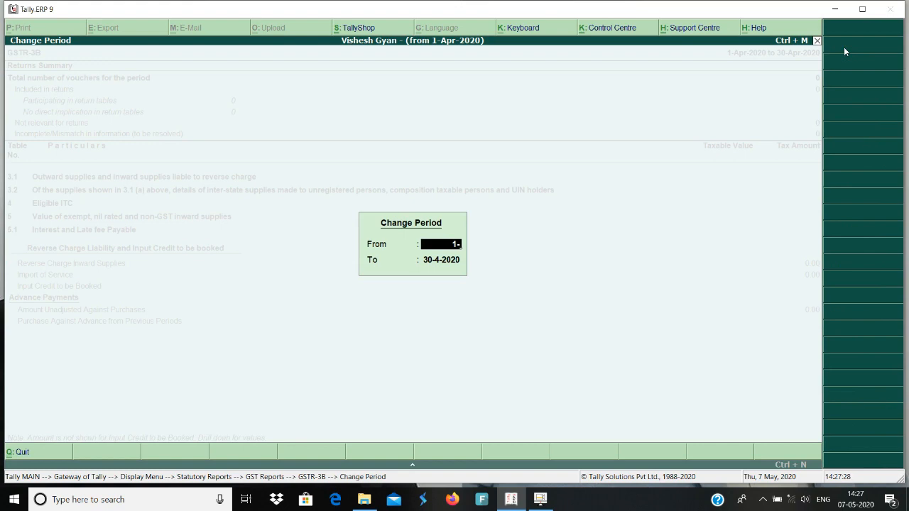
type("5")
key("Return")
type("31-")
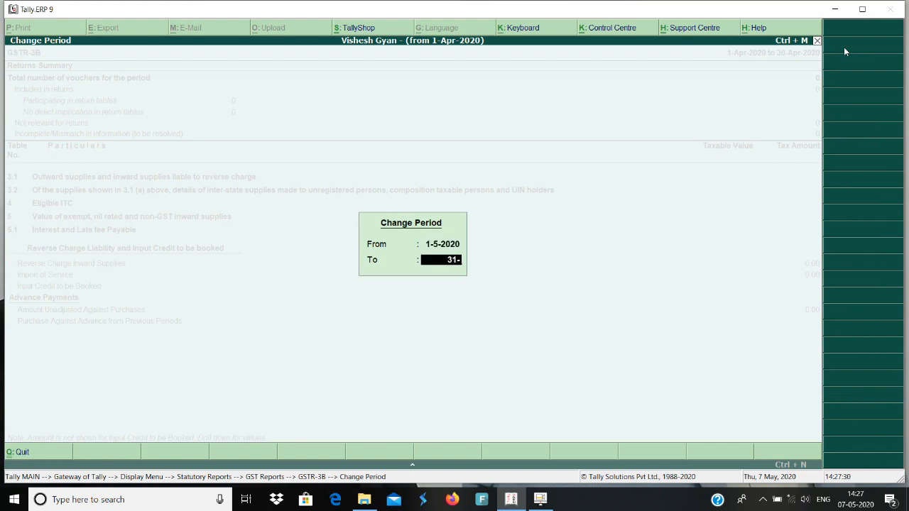
type("5")
key("Return")
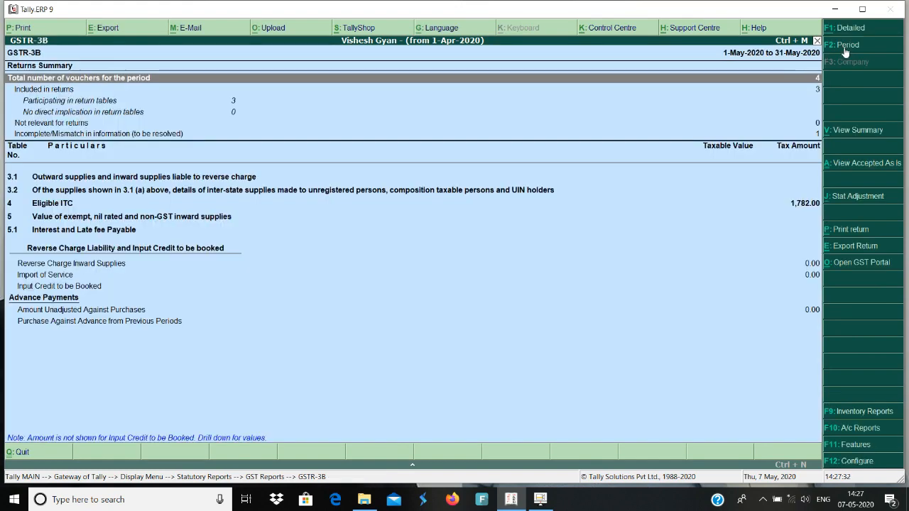
- Show GSTR-3B in detailed form and examine its lines through the Eligible ITC table to the Ineligible ITC section
left_click(835, 35)
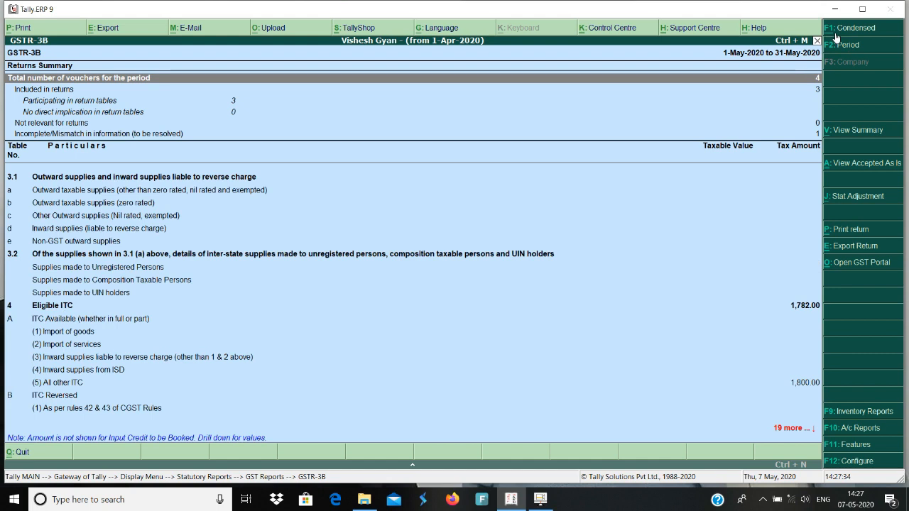
key("Down")
key("Down")
key("Down")
key("Down")
key("Down")
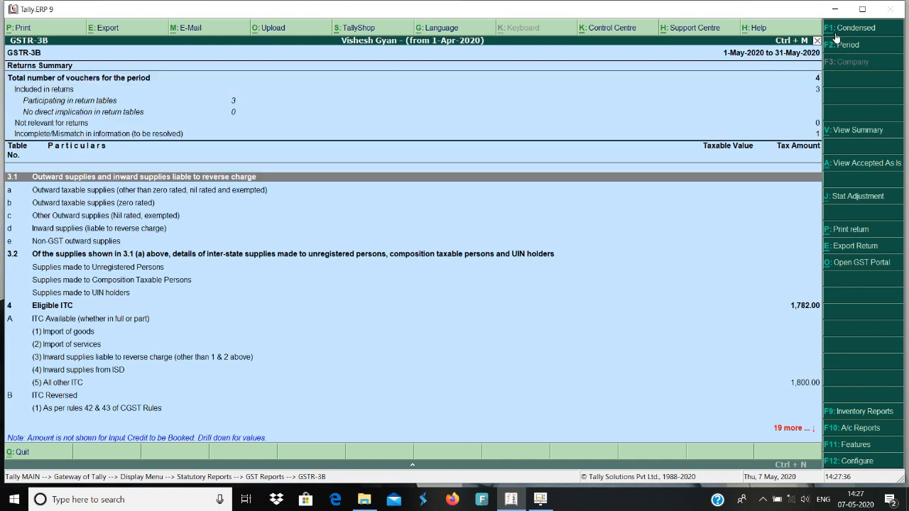
key("Down")
key("Down")
key("Down")
key("Down")
key("Down")
key("Down")
key("Down")
key("Down")
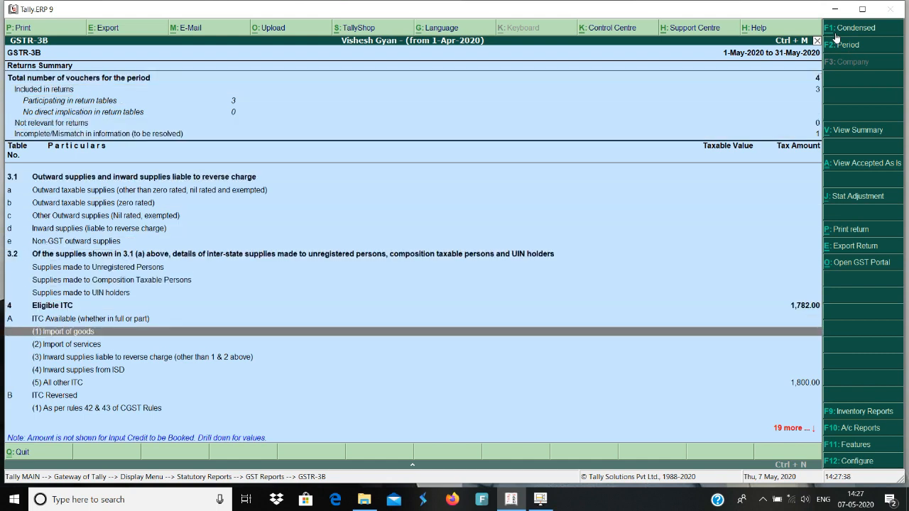
key("Down")
key("Down")
key("Down")
key("Down")
key("Down")
key("Down")
key("Down")
key("Down")
key("Down")
key("Down")
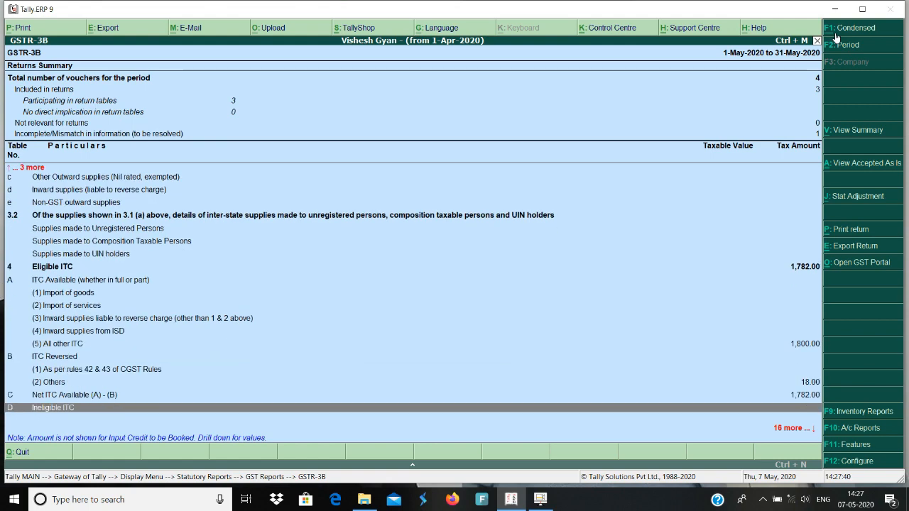
- Compare the ITC Reversed, Net ITC Available and Ineligible ITC under section 17(5) lines, and close GSTR-3B
key("Up")
key("Up")
key("Up")
key("Up")
key("Up")
key("Up")
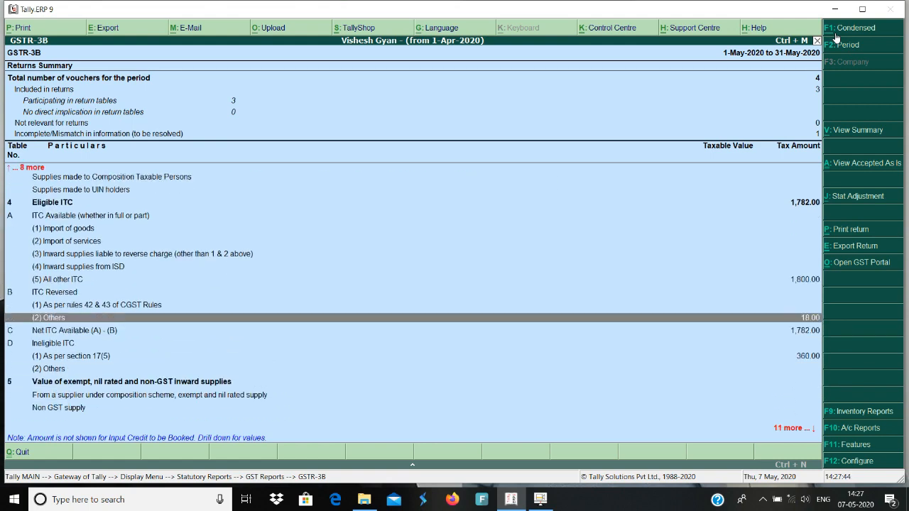
key("Down")
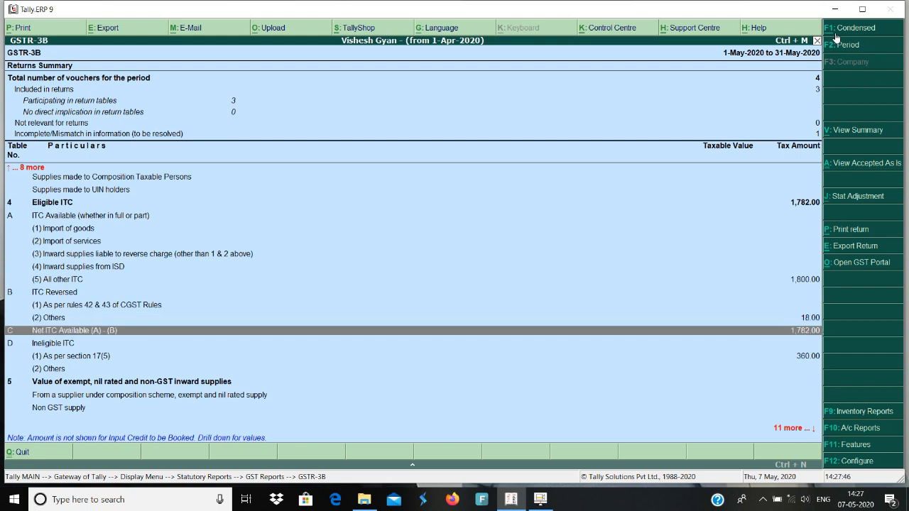
key("Down")
key("Down")
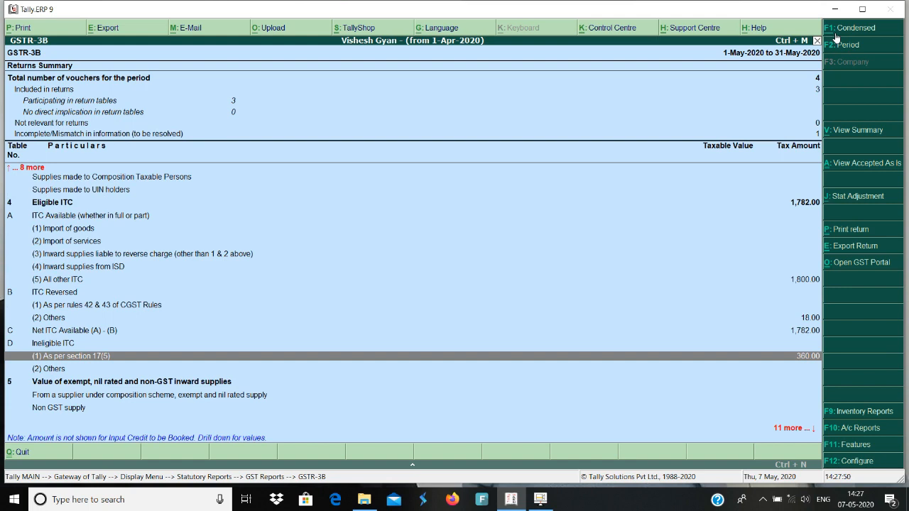
key("Up")
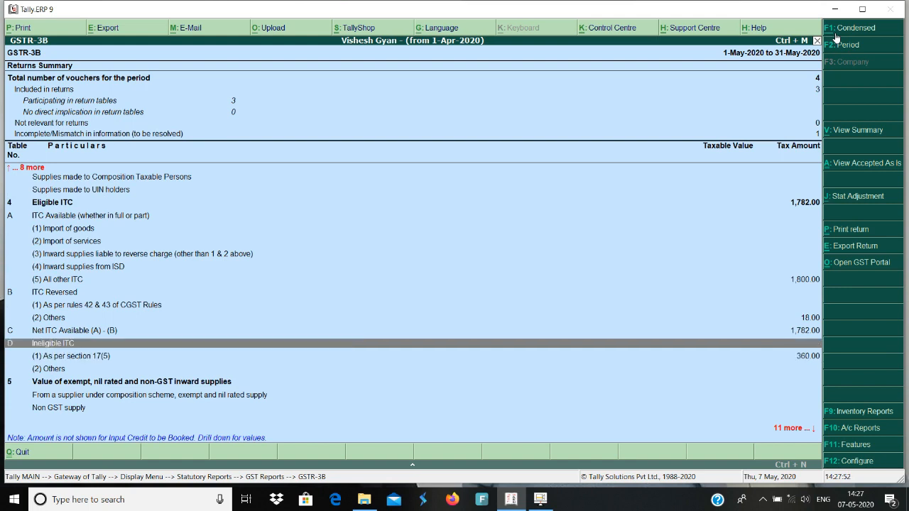
key("Down")
key("Escape")
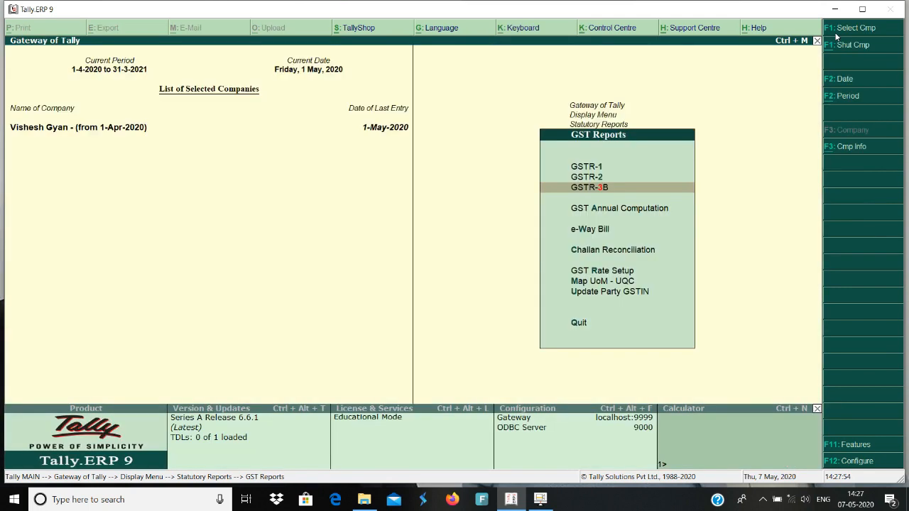
- Open the GSTR-2 report and set its period to 1-5-2020 through 31-5-2020
key("Up")
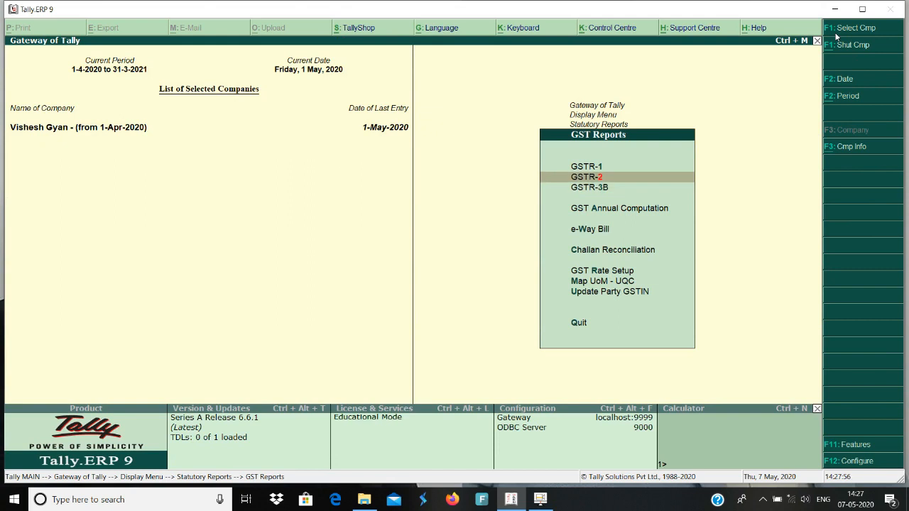
key("Return")
left_click(838, 45)
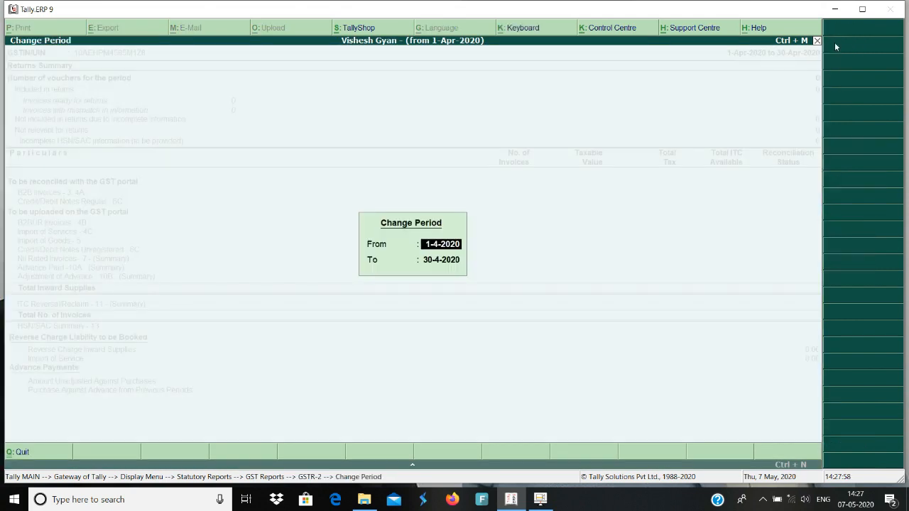
type("1-5")
key("Return")
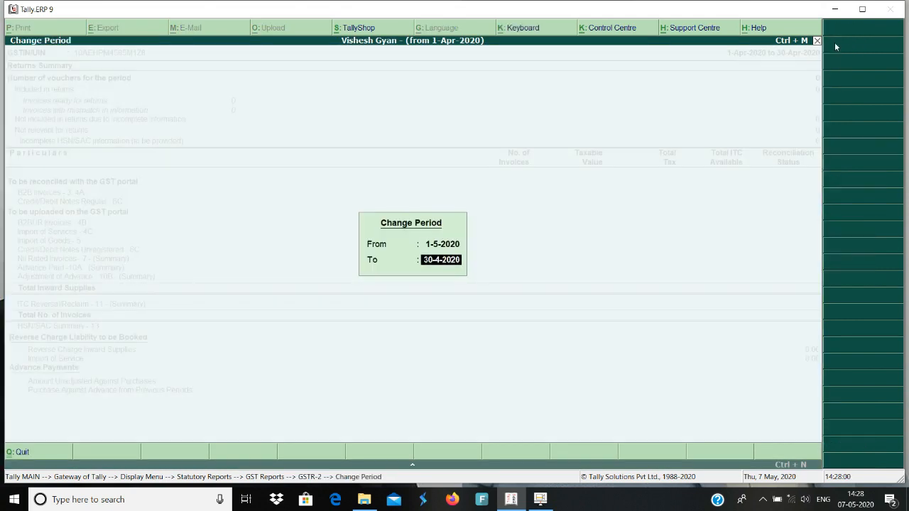
type("31-5")
key("Return")
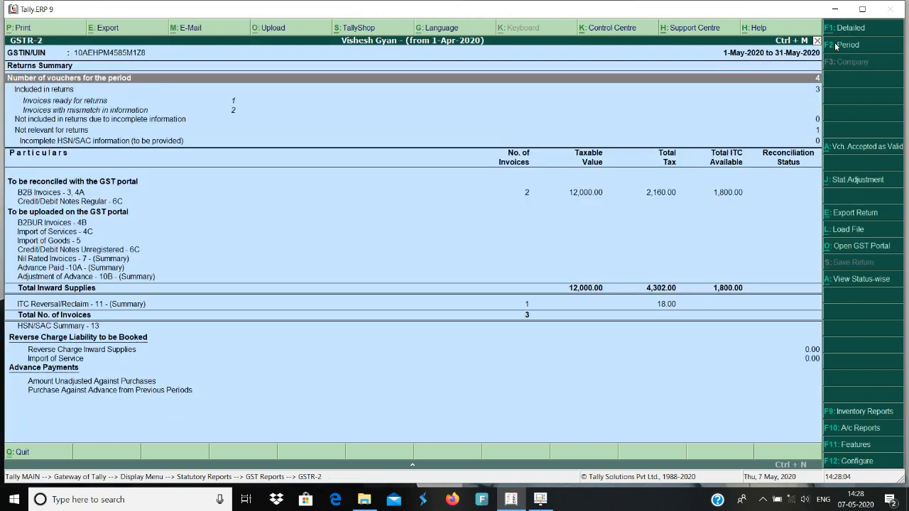
- Drill down from B2B Invoices in GSTR-2 to the Bank payment voucher for promotional gifts, and return to the Gateway of Tally
key("Down")
key("Down")
key("Down")
key("Down")
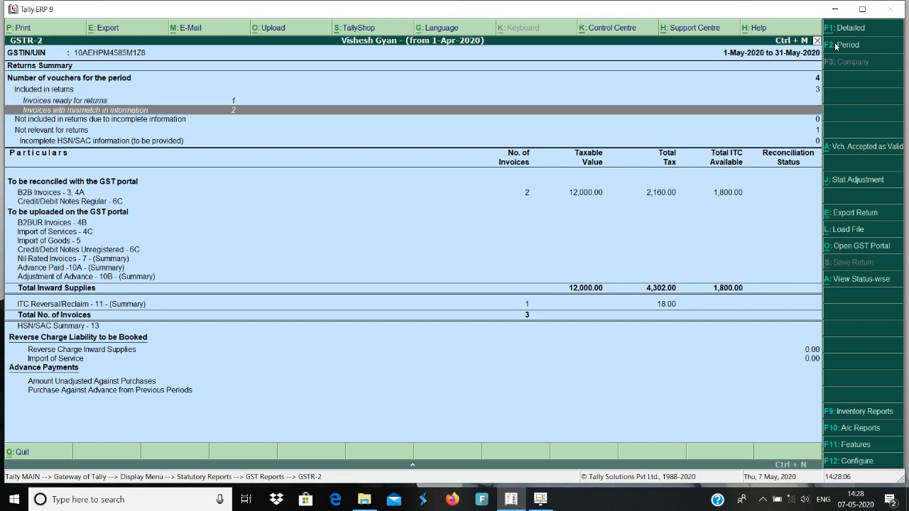
key("Up")
key("Up")
key("Up")
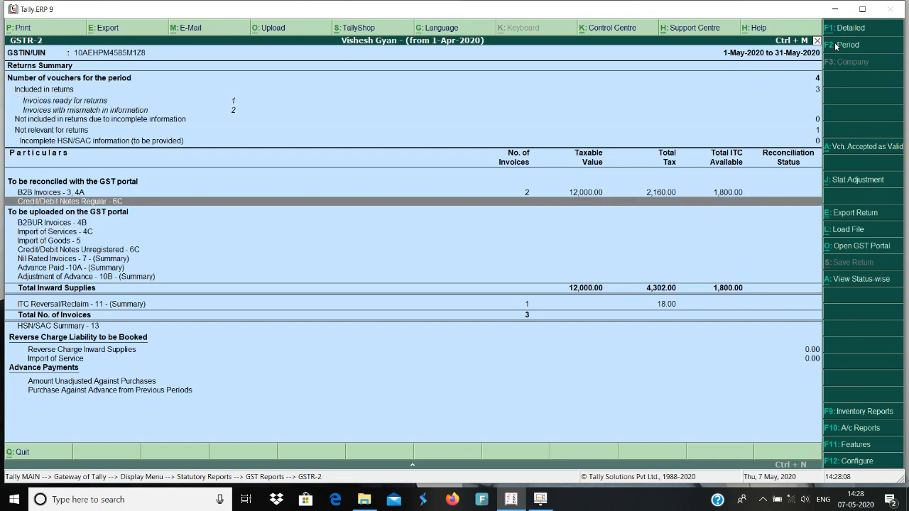
key("Return")
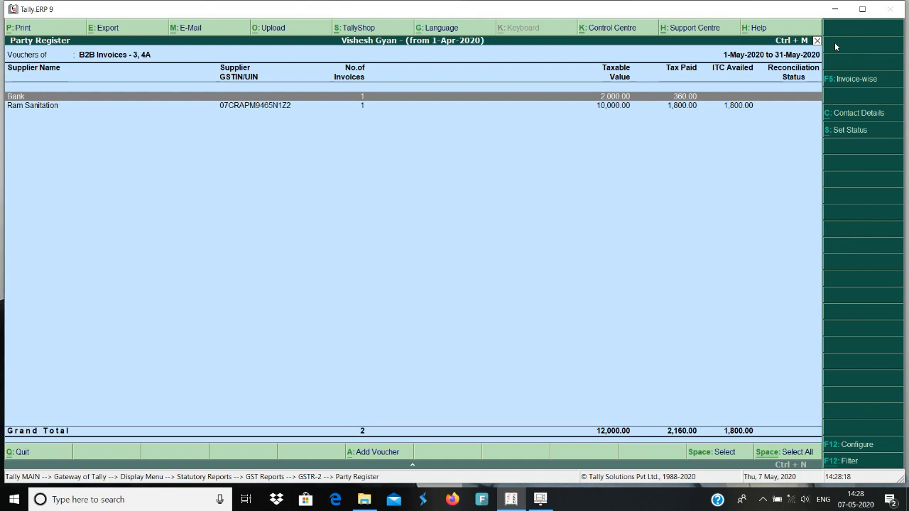
key("Return")
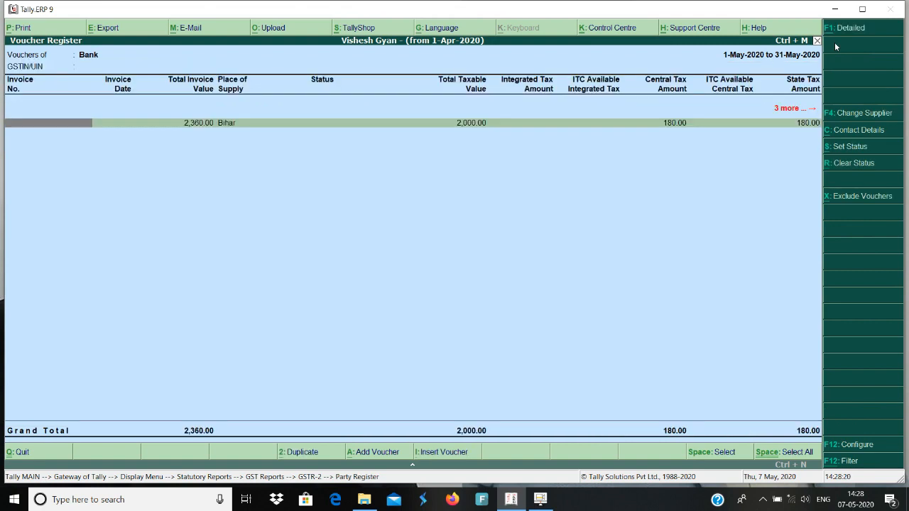
key("Return")
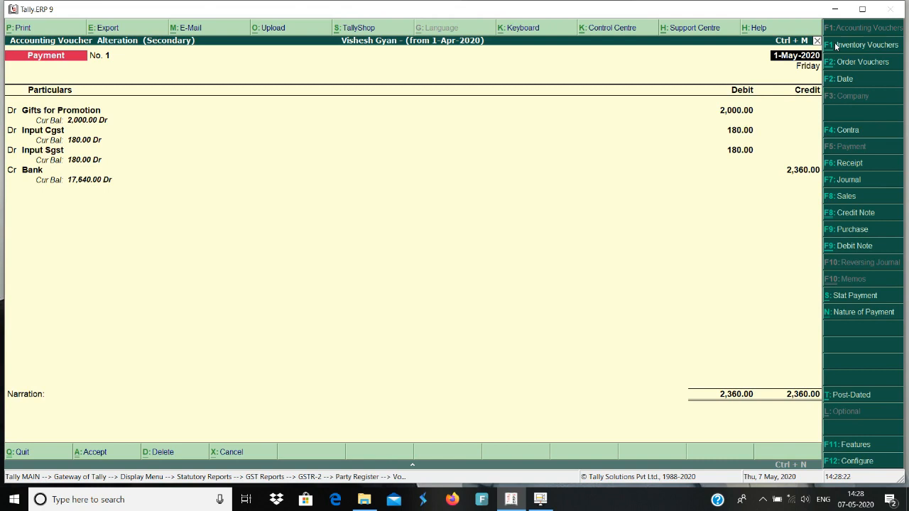
key("Escape")
key("Escape")
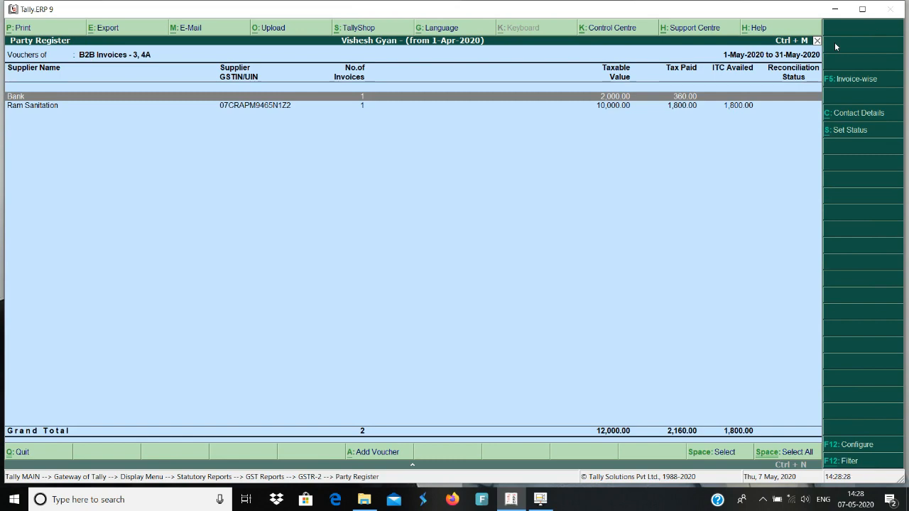
key("Escape")
key("Escape")
key("Escape")
key("Escape")
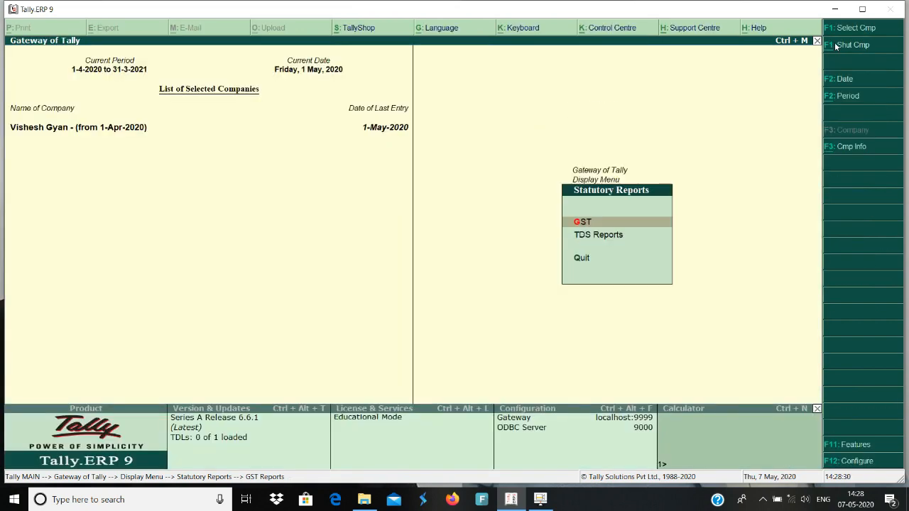
key("Escape")
- Start a new journal voucher without a reference number and debit Reversal of Input Tax with 360
key("v")
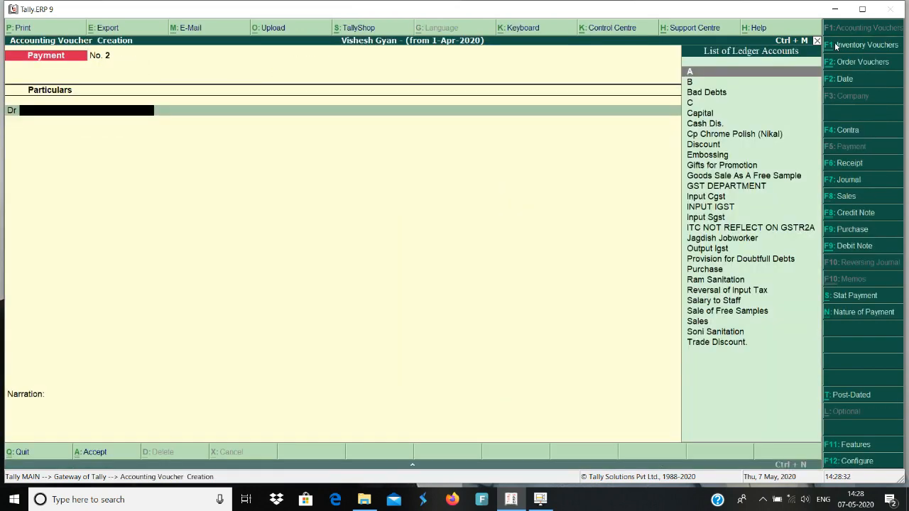
left_click(858, 182)
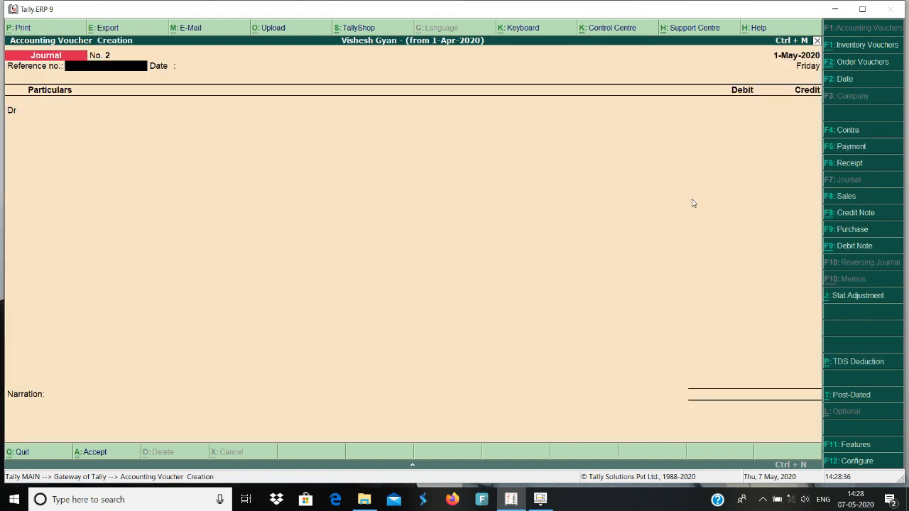
key("Return")
key("Return")
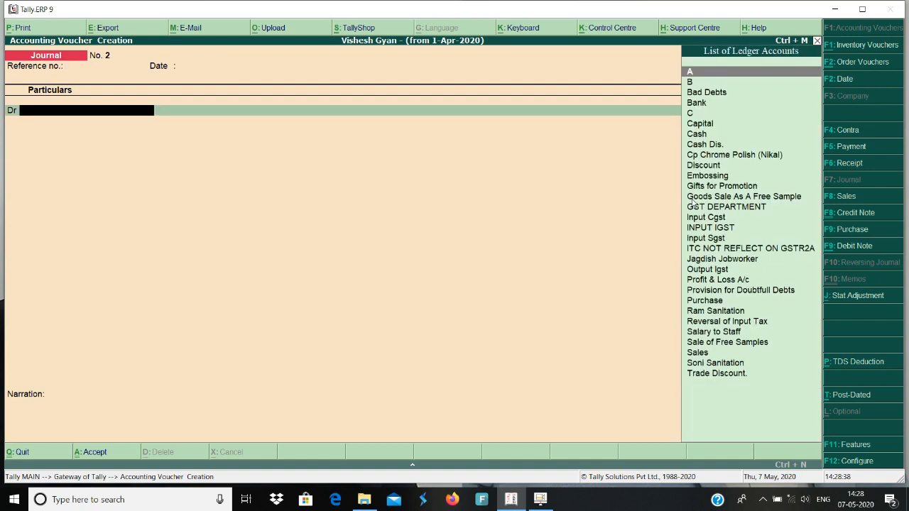
type("Re")
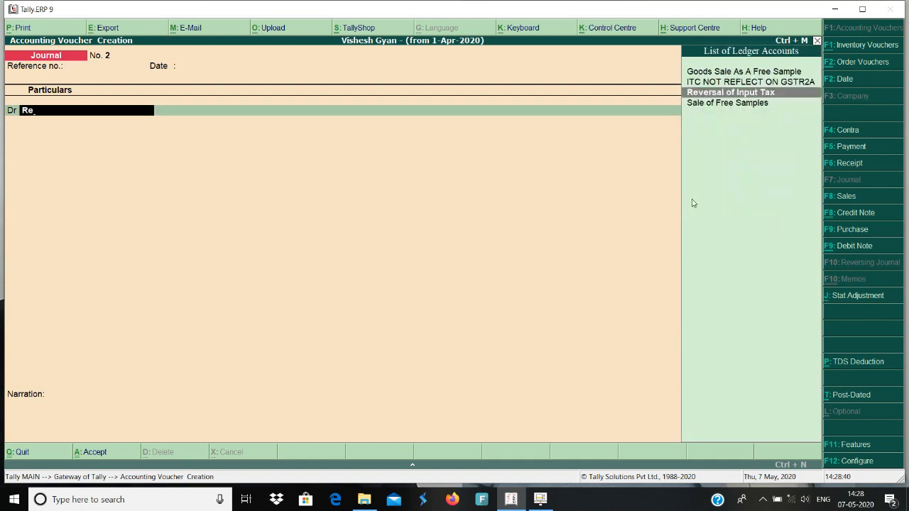
key("Return")
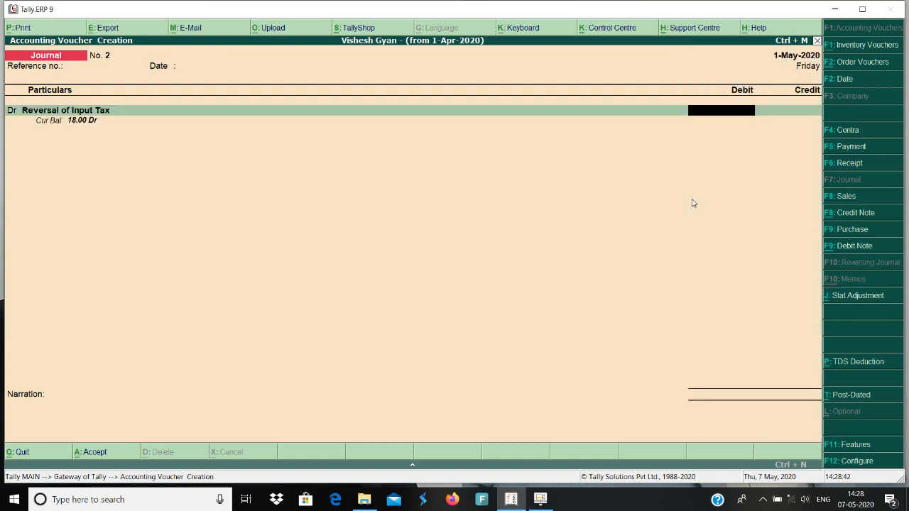
type("3")
type("80")
key("Return")
- Credit Input Cgst with 180 in the journal
type("in")
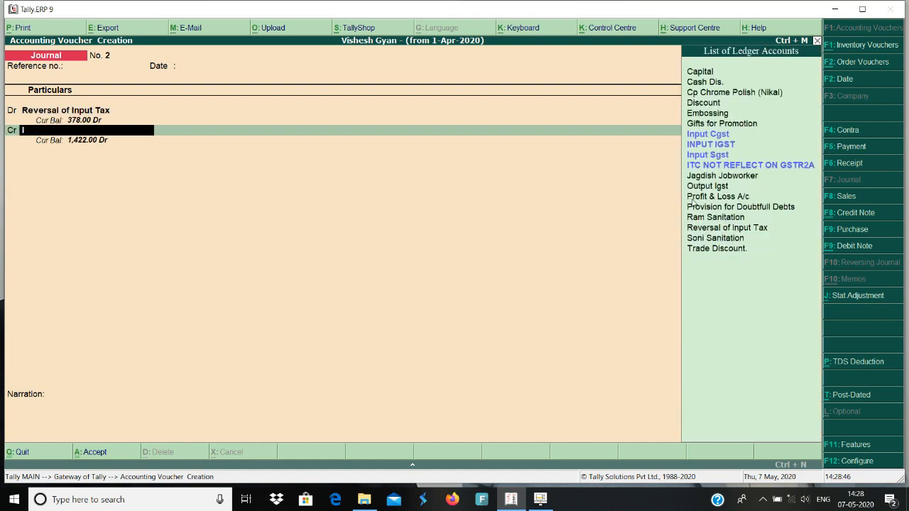
key("Up")
key("Return")
type("180")
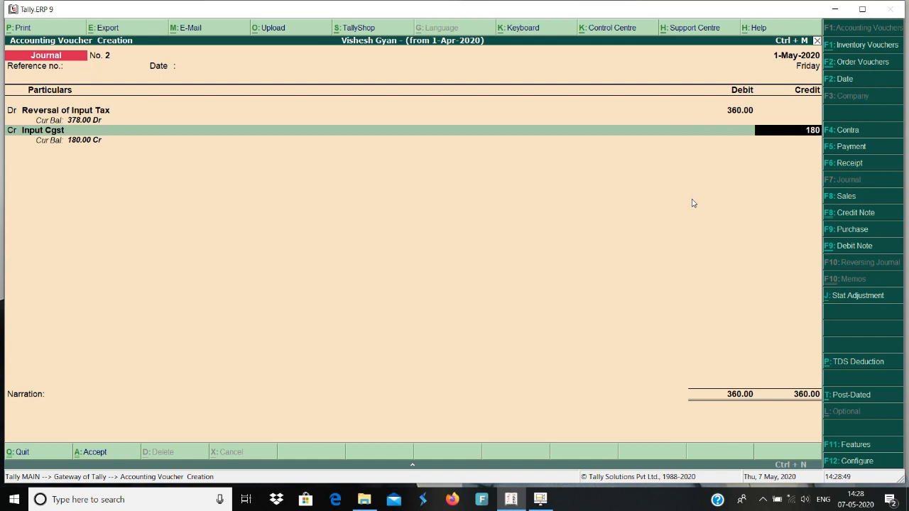
key("Return")
key("Return")
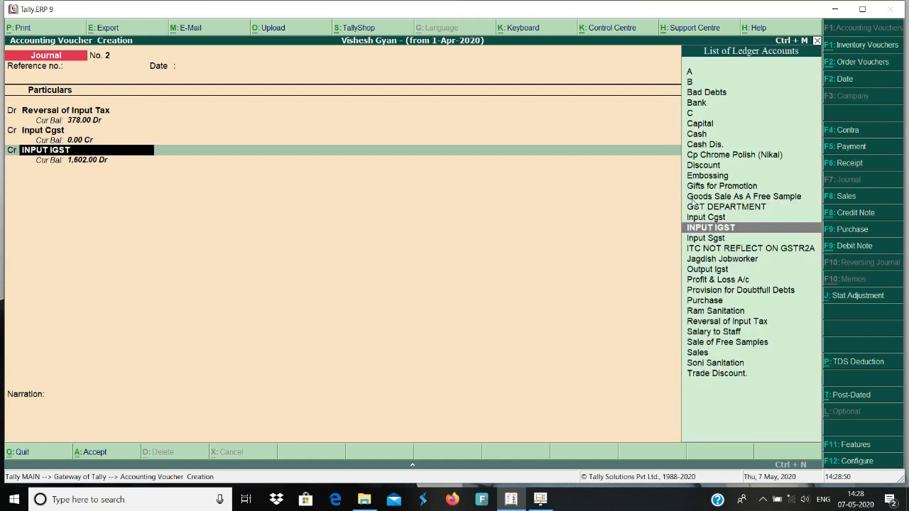
- Credit Input Sgst with 180, save the reversal journal without a narration, and return to the Gateway of Tally
type("In")
key("Down")
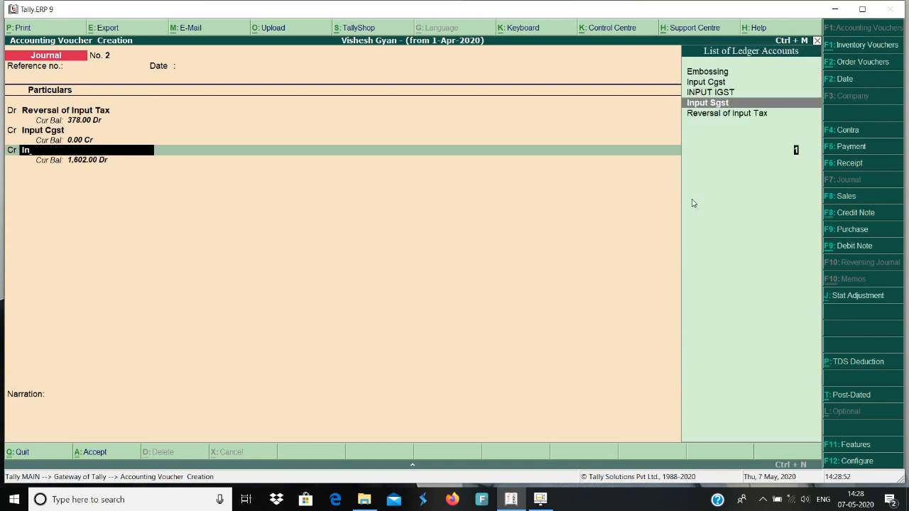
key("Return")
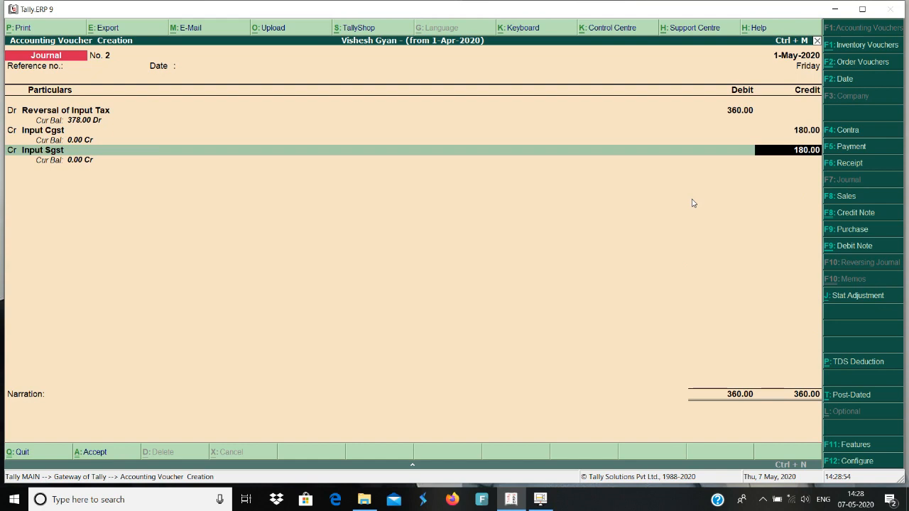
key("Return")
key("Return")
key("Return")
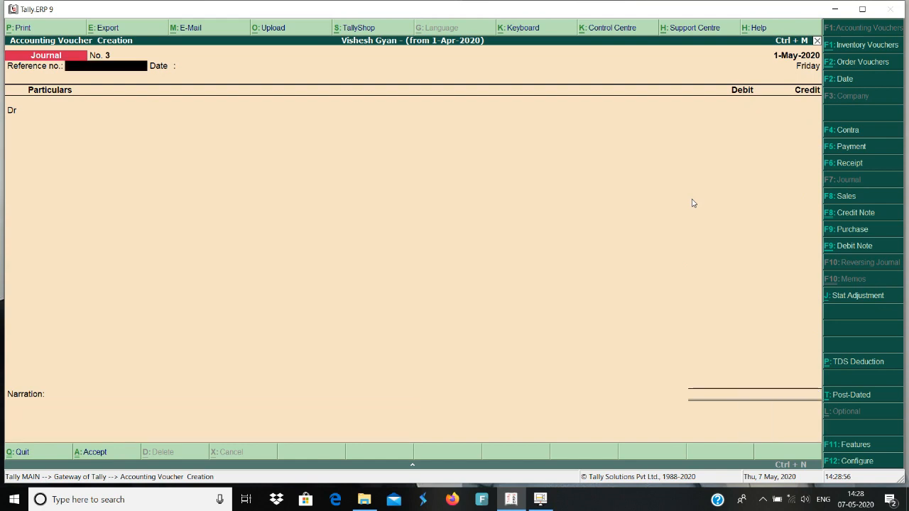
key("Escape")
key("Return")
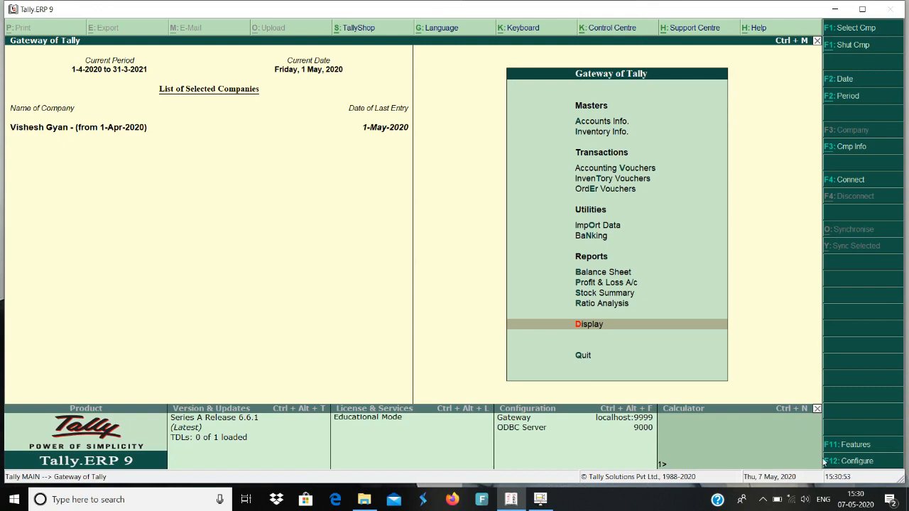
- Check the separate actual and billed quantity columns option in the company's Inventory Features, and return to the Gateway of Tally
left_click(848, 444)
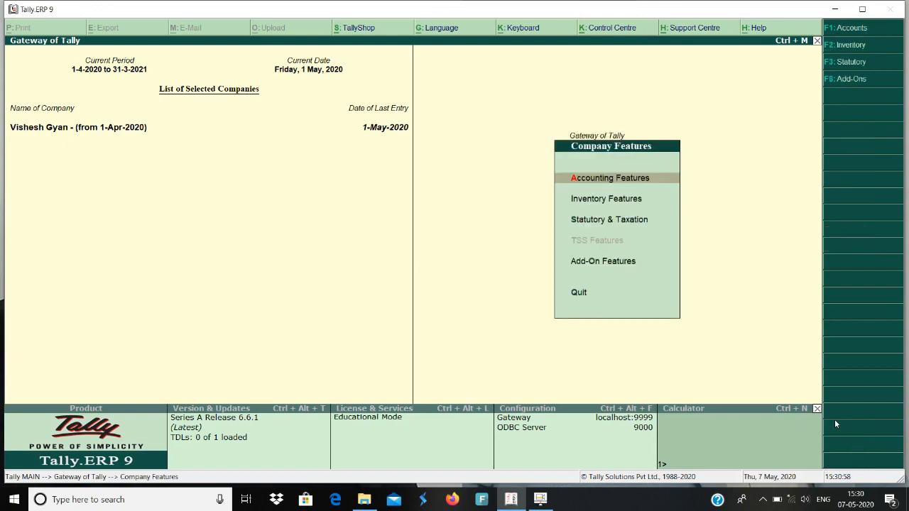
key("Down")
key("Return")
key("Return")
key("Return")
key("Return")
key("Return")
key("Return")
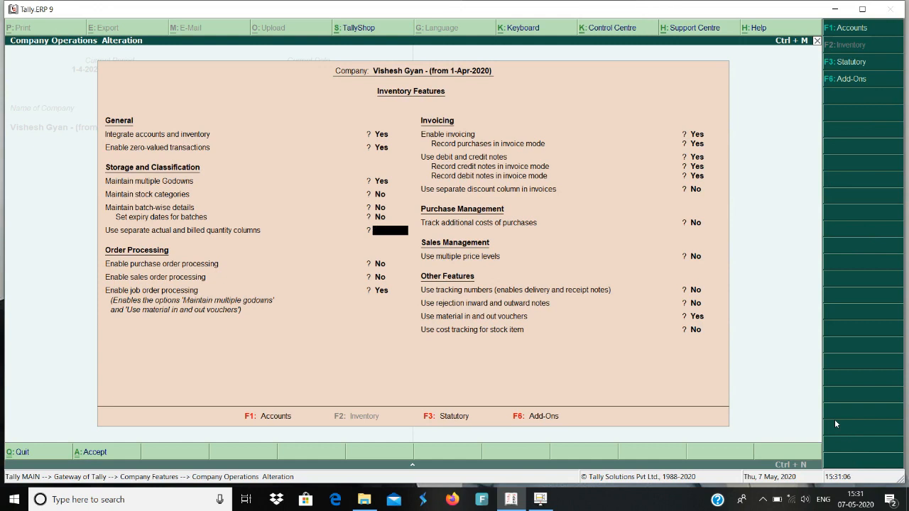
key("Escape")
key("y")
key("Escape")
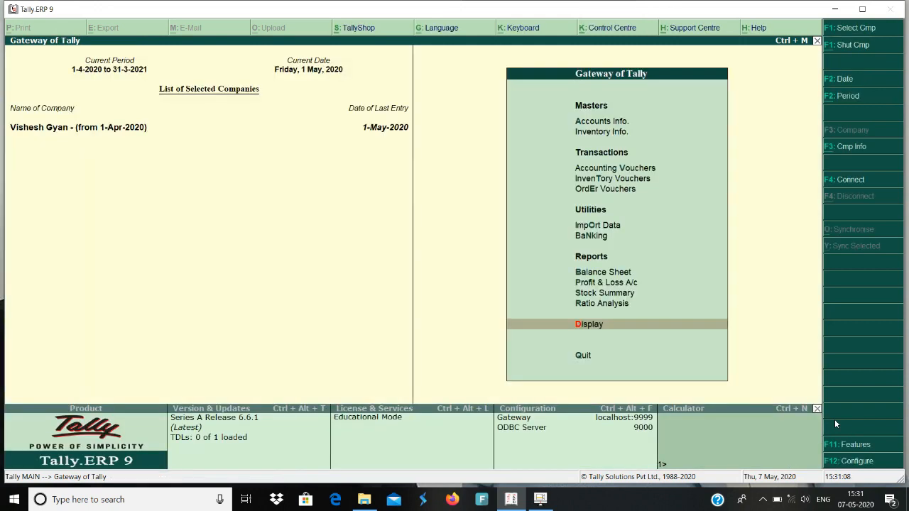
- View the actual and billed quantity columns in a new sales voucher, and leave it without saving
key("Return")
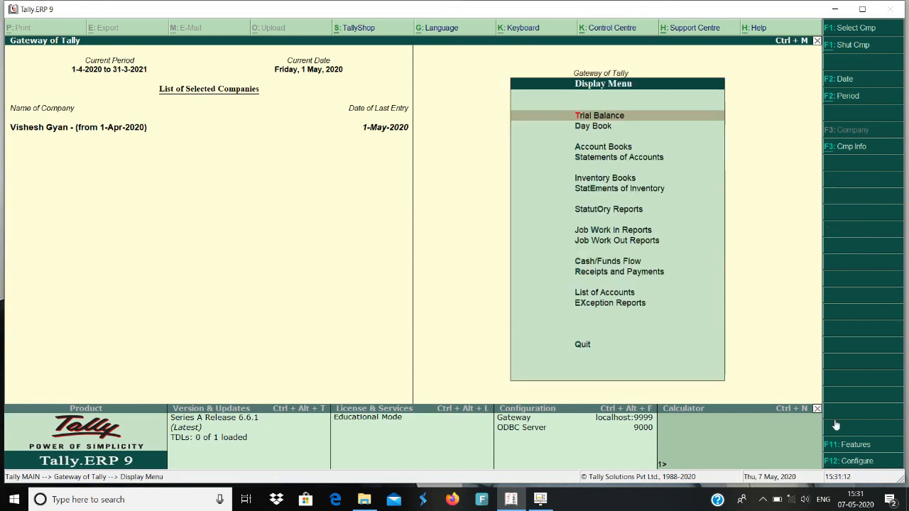
key("Escape")
key("v")
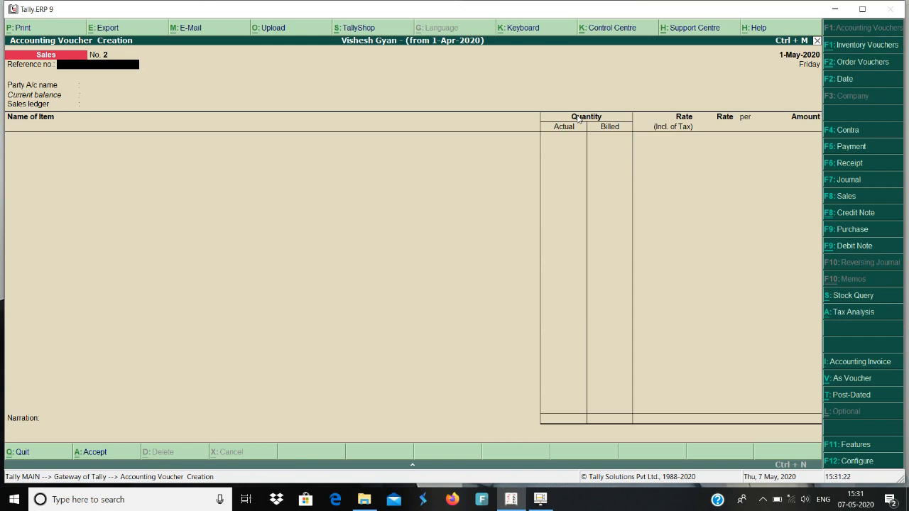
key("Escape")
key("y")
- Open the Day Book and drill down to the Soni Sanitation sales voucher No. 1
key("d")
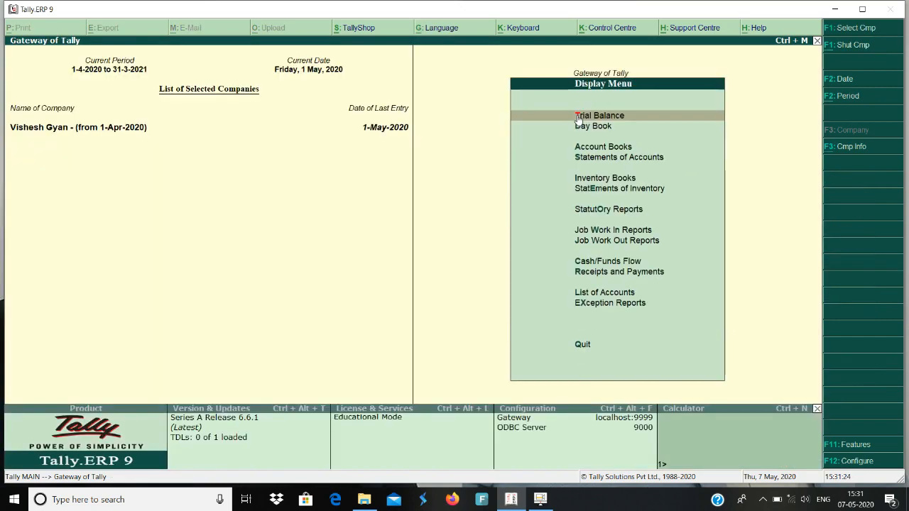
key("a")
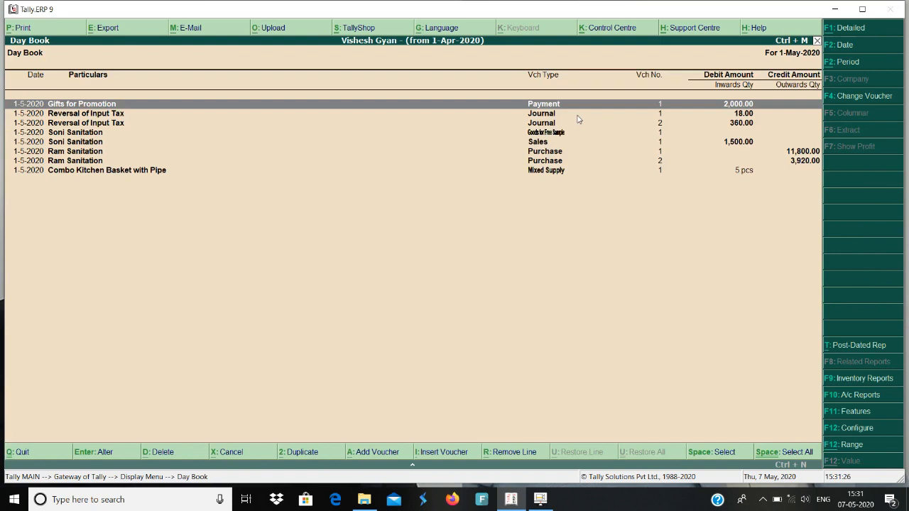
key("Down")
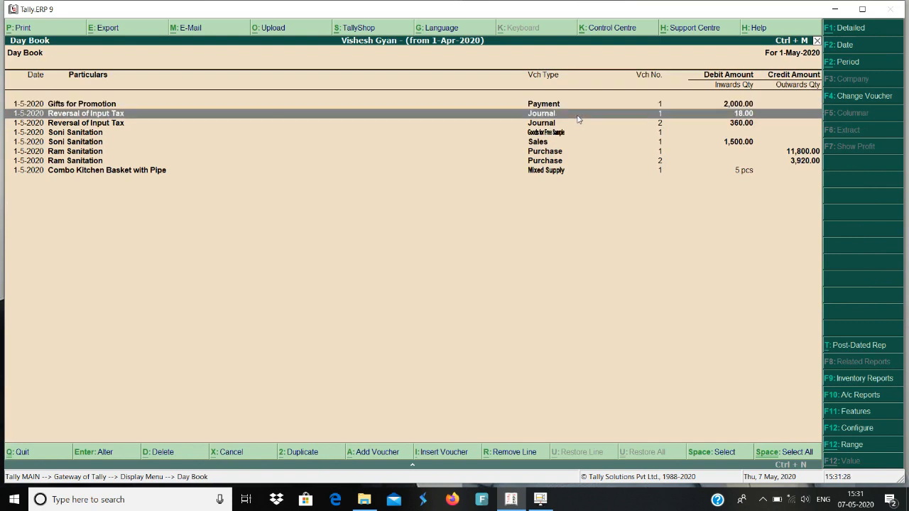
key("Down")
key("Down")
key("Down")
key("Return")
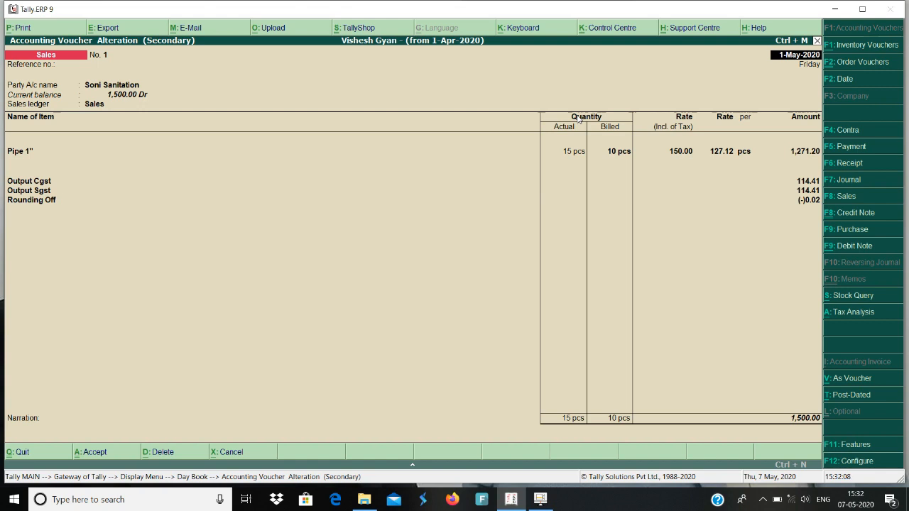
- Go through the sales voucher's party, despatch and buyer details and its Sales ledger to reach the Pipe 1" item line
key("Return")
key("Return")
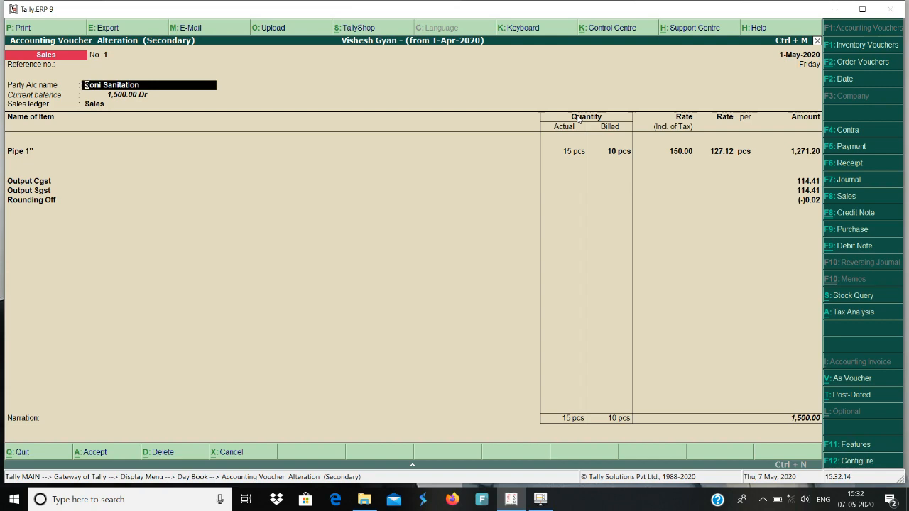
key("Return")
key("Return")
key("Return")
key("Return")
key("Return")
key("Return")
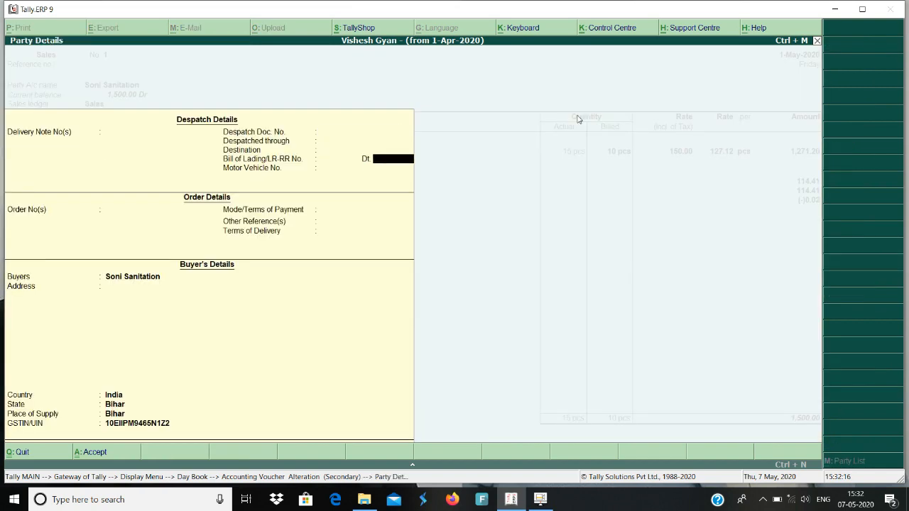
key("Return")
key("Return")
key("Return")
key("Return")
key("Return")
key("Return")
key("Return")
key("Return")
key("Return")
key("Return")
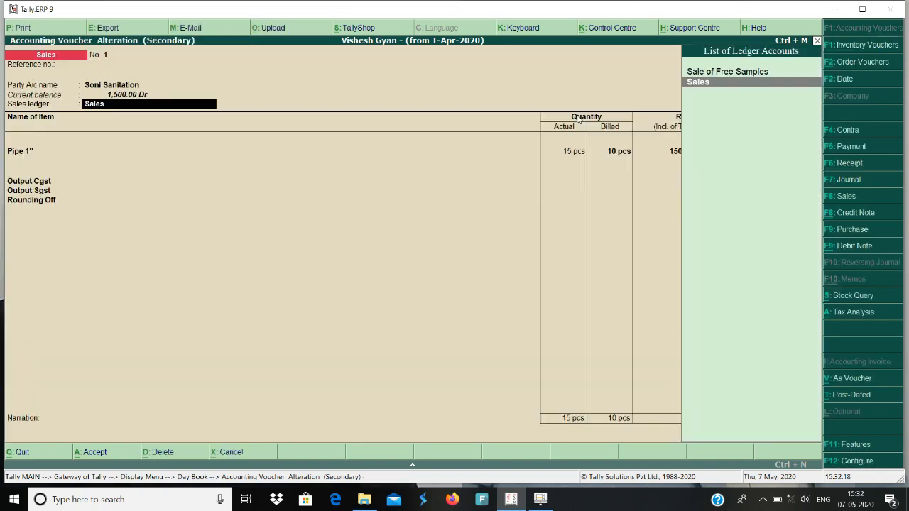
key("Return")
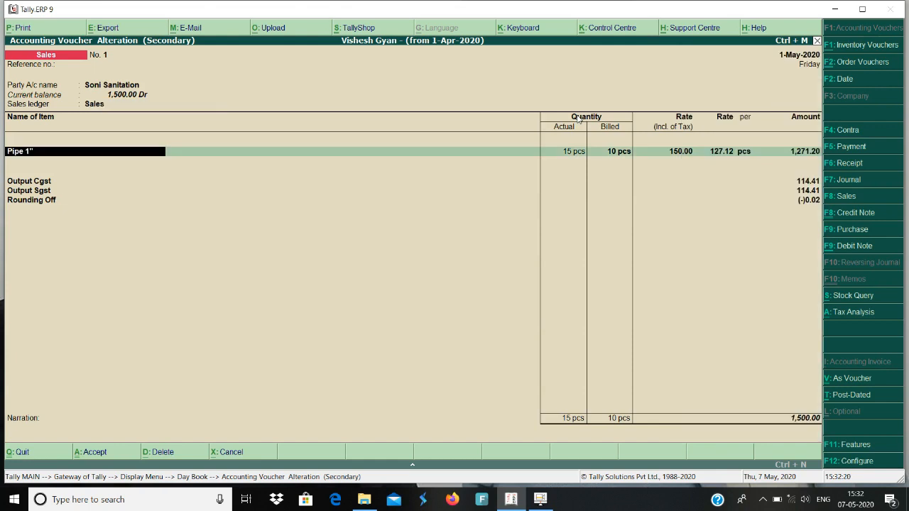
- Open the item allocations for Pipe 1" and examine the actual and billed quantities
key("Return")
key("Return")
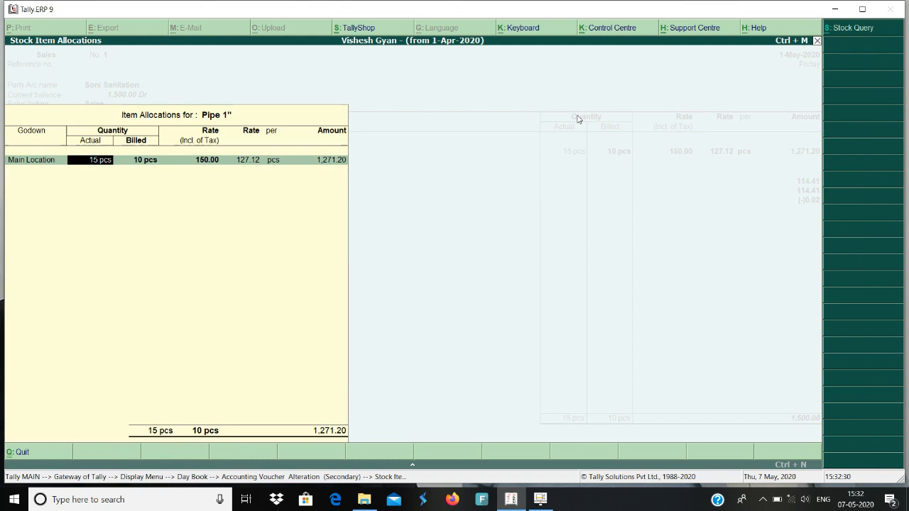
key("Return")
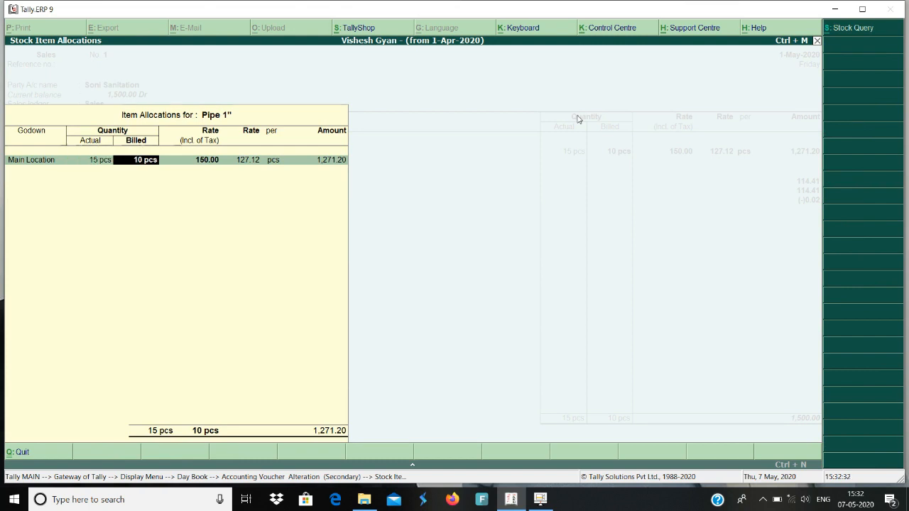
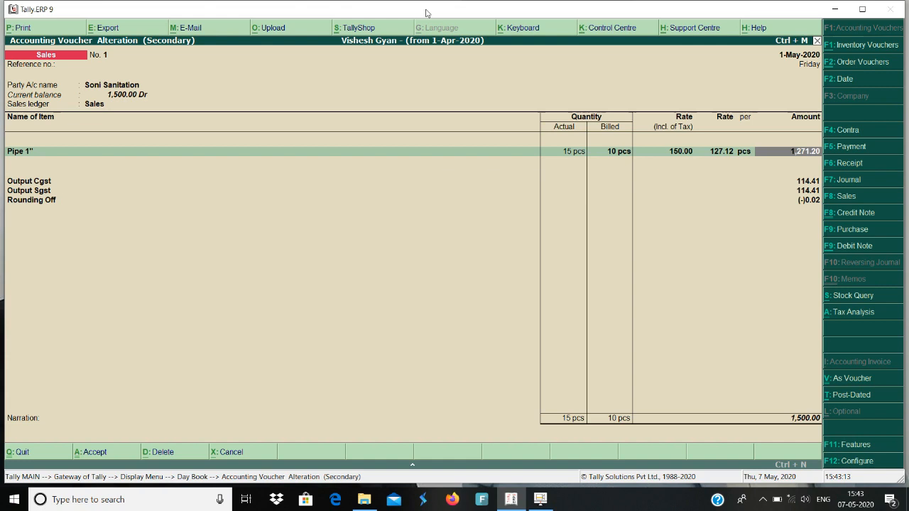
- Go through the sales voucher's Output Cgst, Output Sgst and Rounding Off lines and leave the narration blank
key("Return")
key("Return")
key("Return")
key("Return")
key("Return")
key("Return")
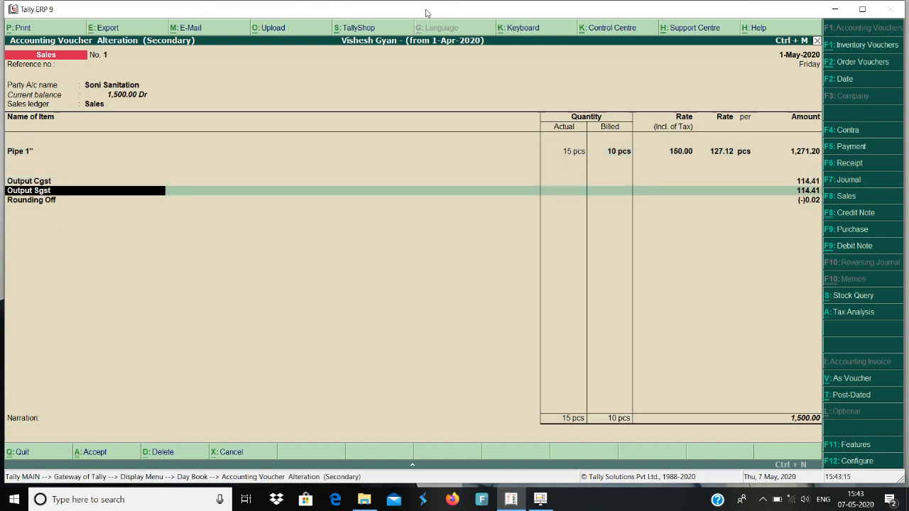
key("Return")
key("Return")
key("Return")
key("Return")
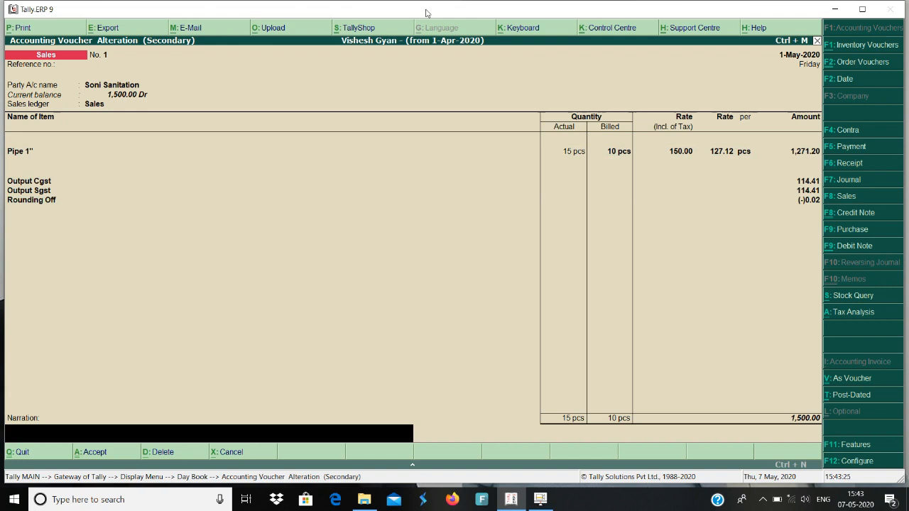
key("Return")
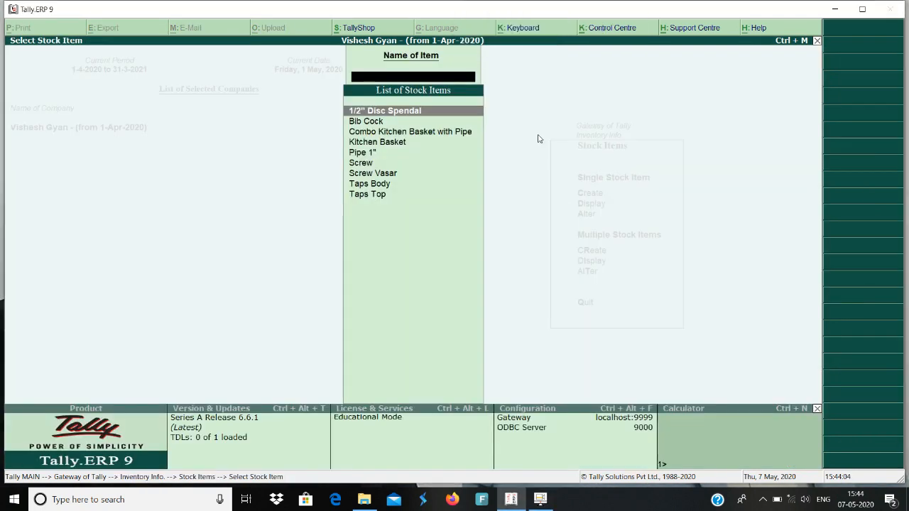
- Open the Pipe 1" stock item for alteration to view its details, and go back to the stock item list
key("Down")
key("Down")
key("Down")
key("Down")
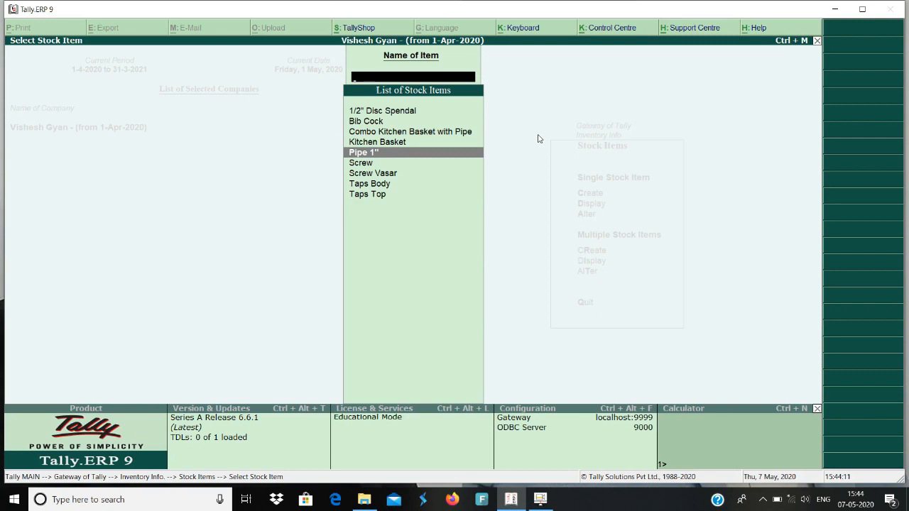
key("Return")
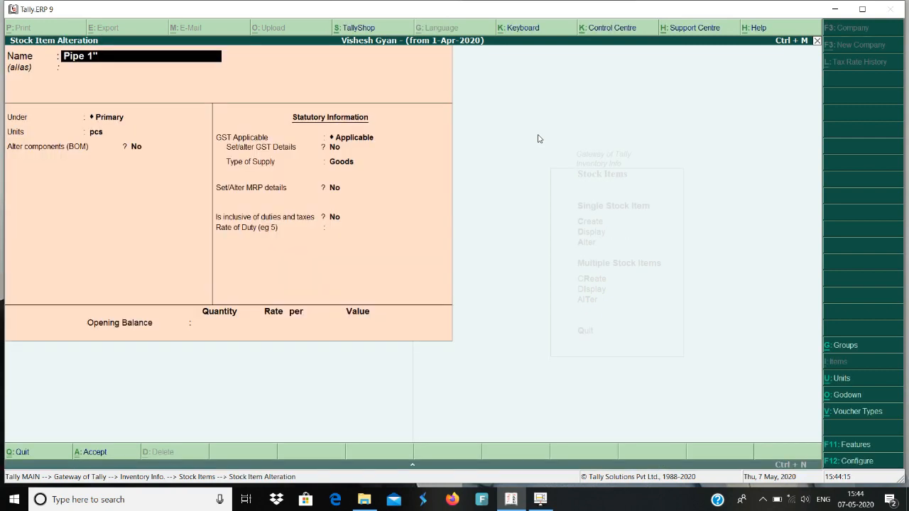
key("Escape")
key("Return")
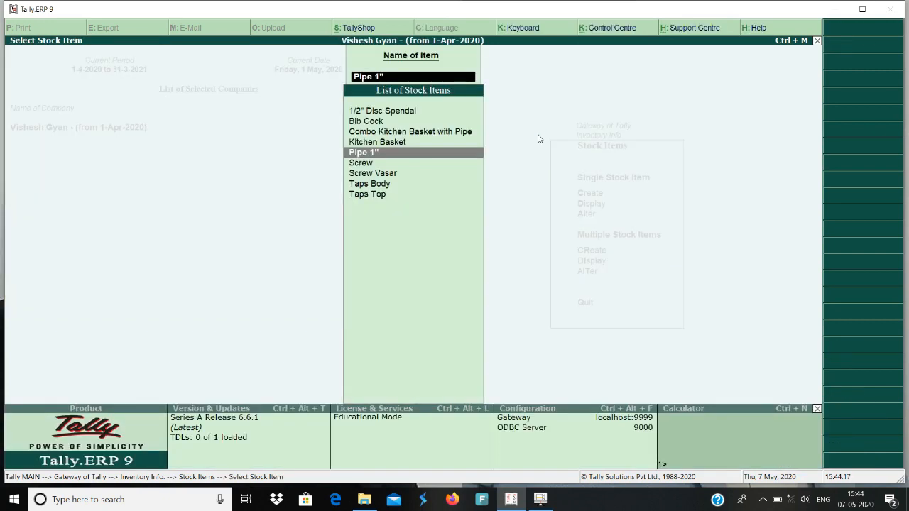
- View the Kitchen Basket stock item's details in alteration mode, and go back to the stock item list
key("Up")
key("Return")
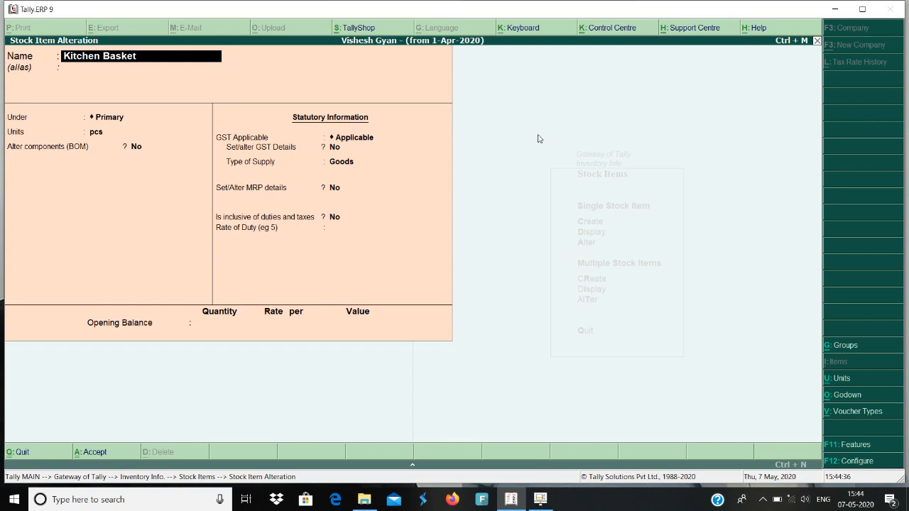
key("Escape")
key("Return")
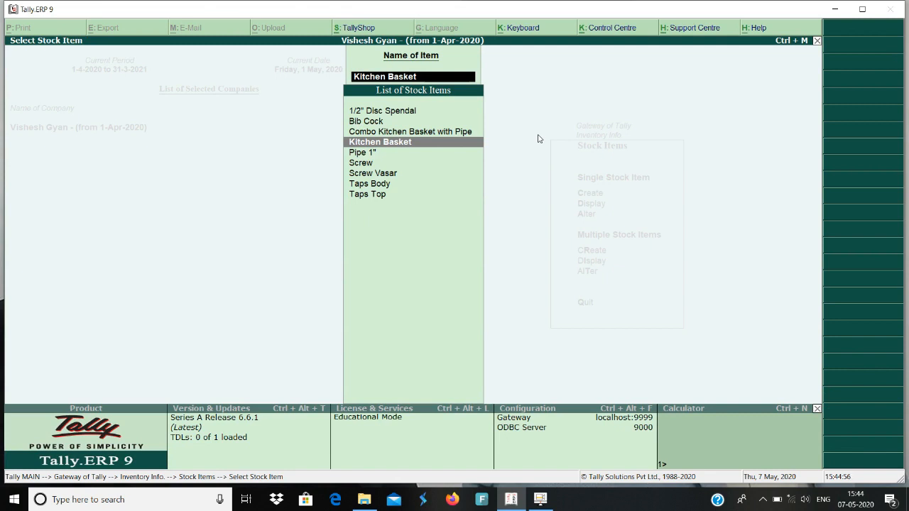
- Open the Combo Kitchen Basket with Pipe stock item for alteration and go to its Alter components (BOM) option
key("Up")
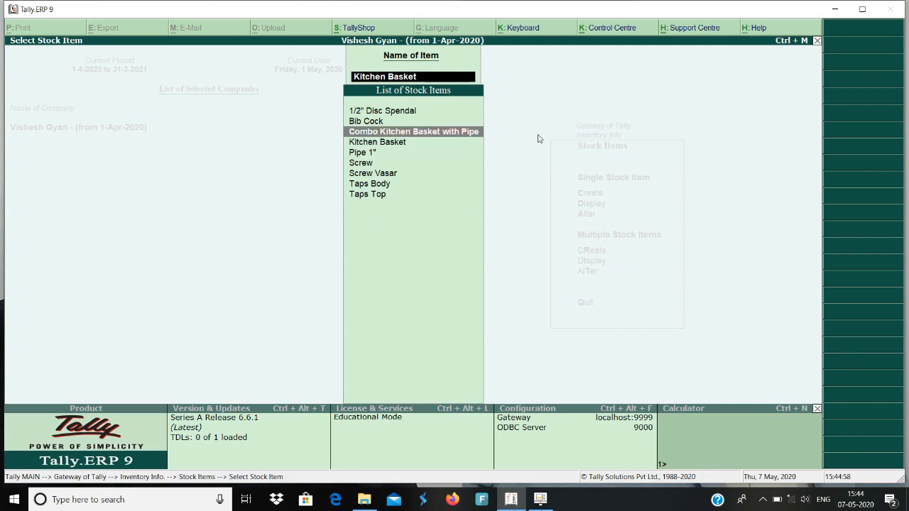
key("Return")
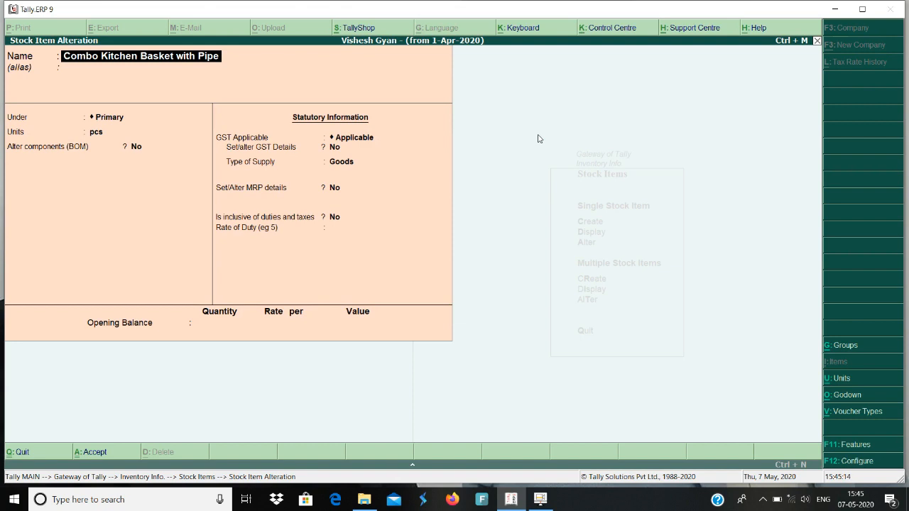
key("Return")
key("Return")
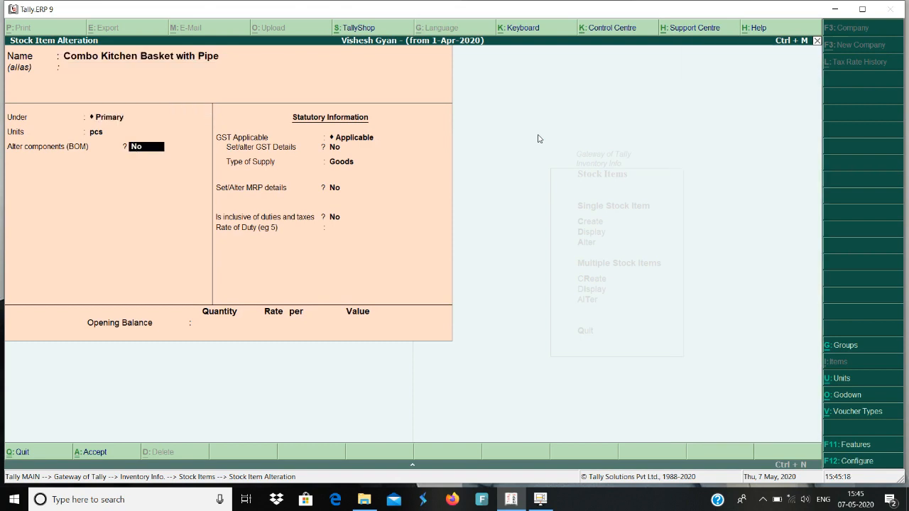
- Go through the Stock Item Configuration, keeping Enable component list details (Bill of Materials) at Yes, and return to the item
left_click(869, 463)
key("Return")
key("Return")
key("Return")
key("Return")
key("Return")
key("Return")
key("Return")
key("Return")
key("Return")
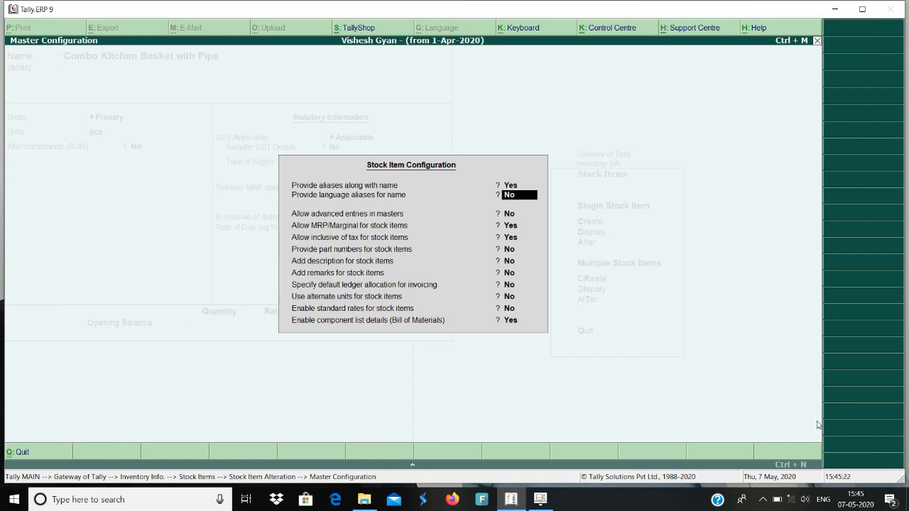
key("Return")
key("Return")
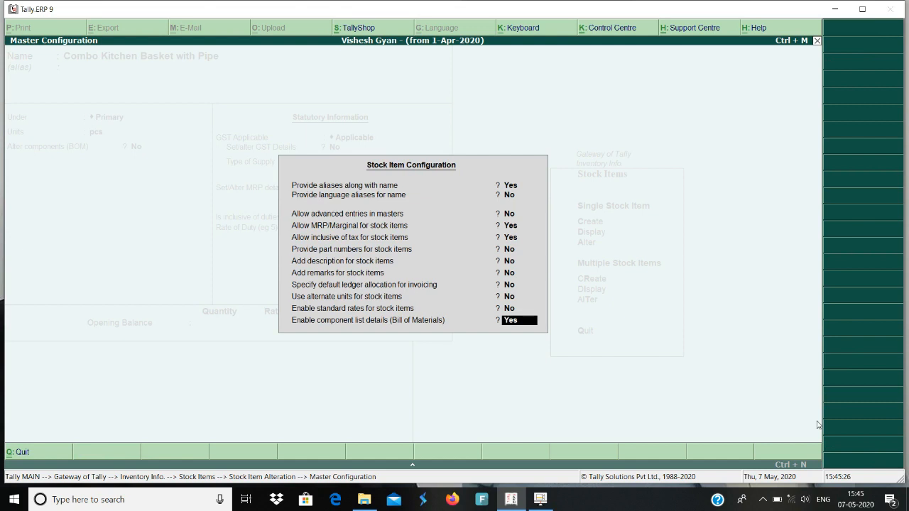
key("Return")
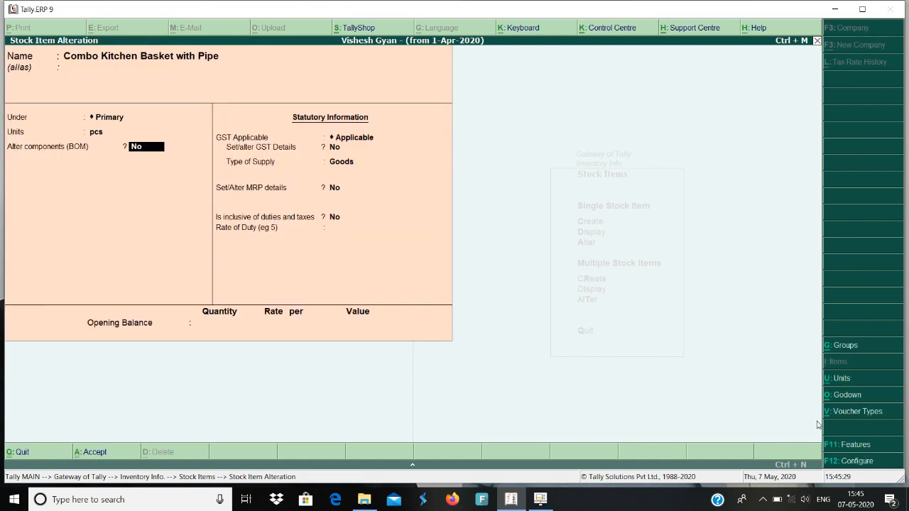
- Set Alter components (BOM) to Yes and open the Combo of Kitchen Basket with Pipe bill of materials
type("y")
key("Return")
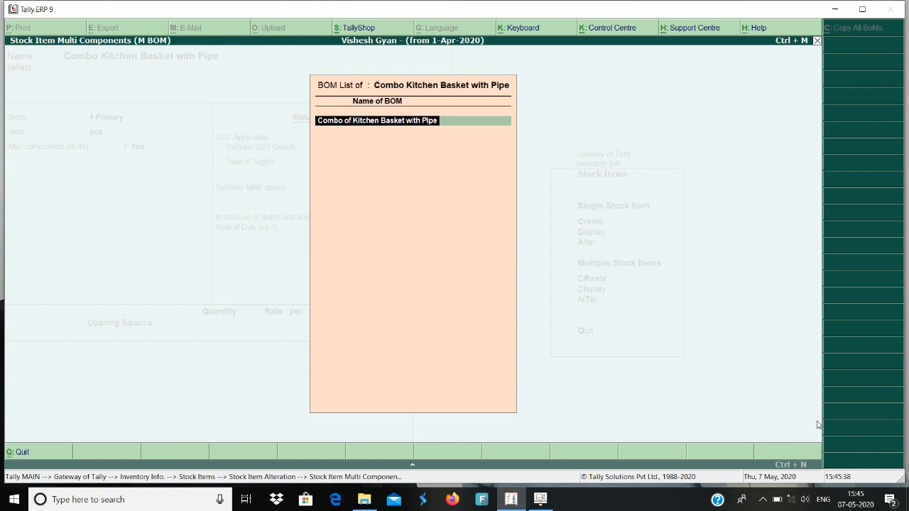
key("Return")
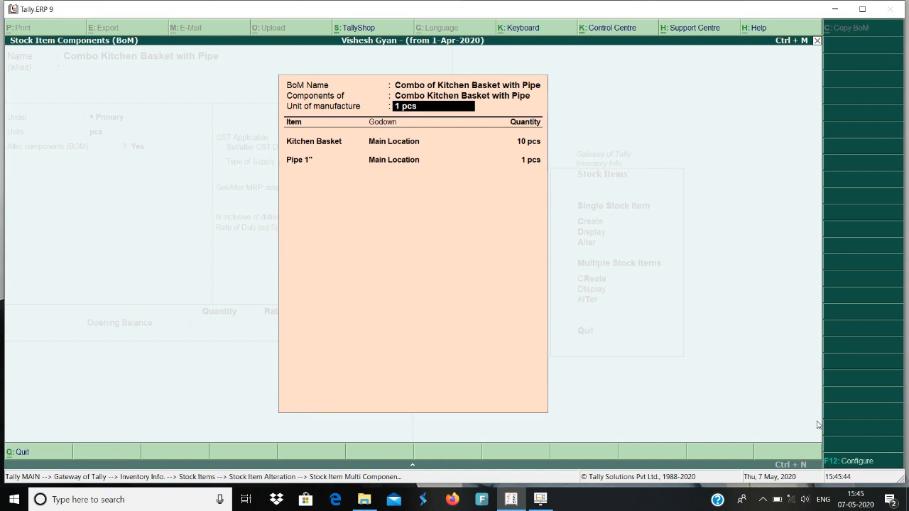
- Go through the BOM's Kitchen Basket and Pipe 1" component lines, keeping their godowns and quantities, and return to the stock item
key("Return")
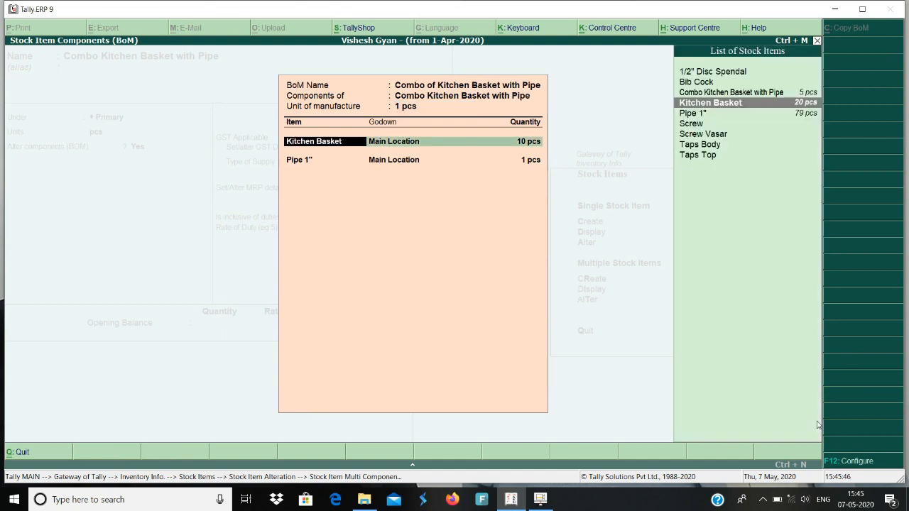
key("Return")
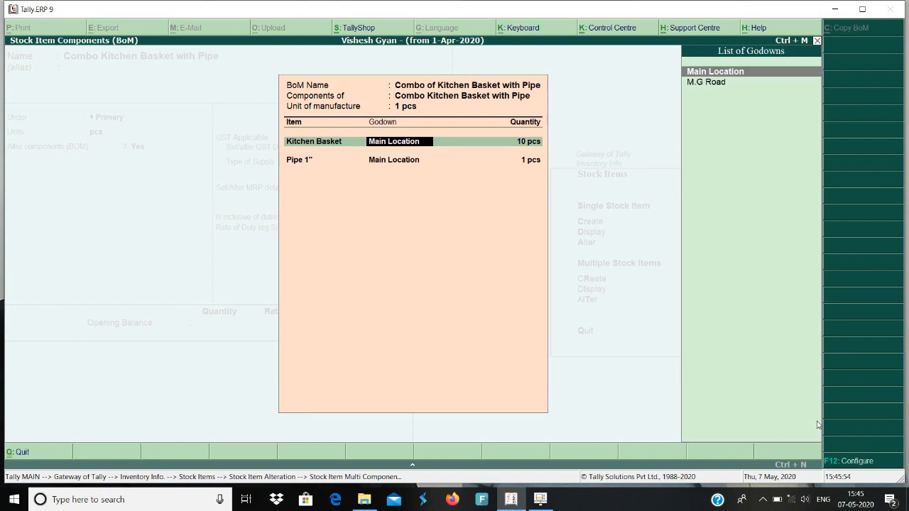
key("Return")
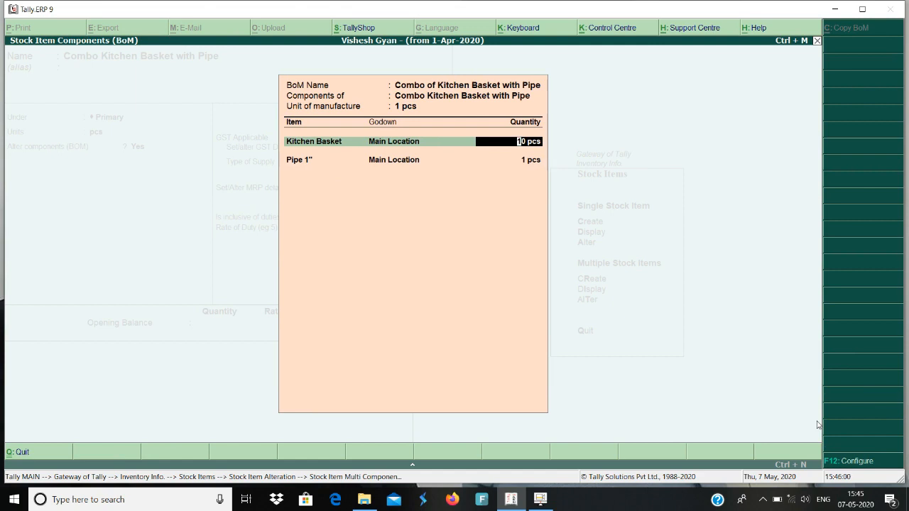
key("Return")
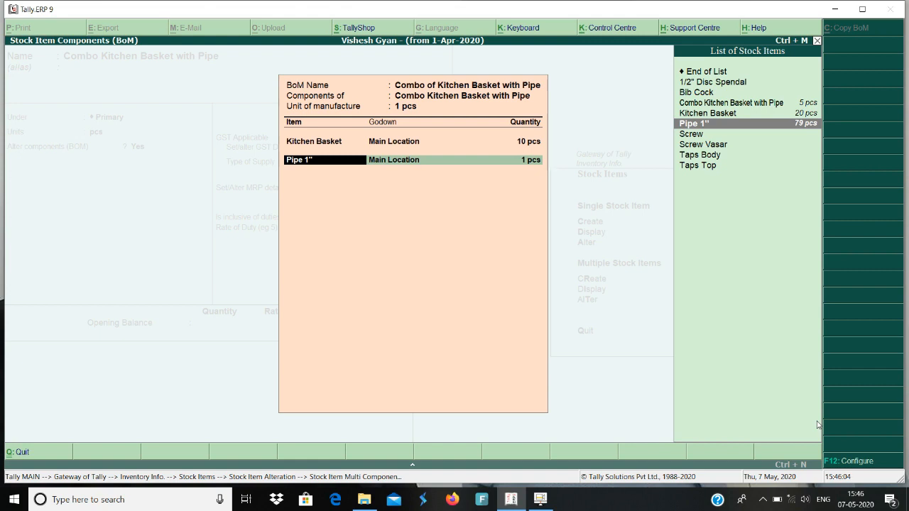
key("BackSpace")
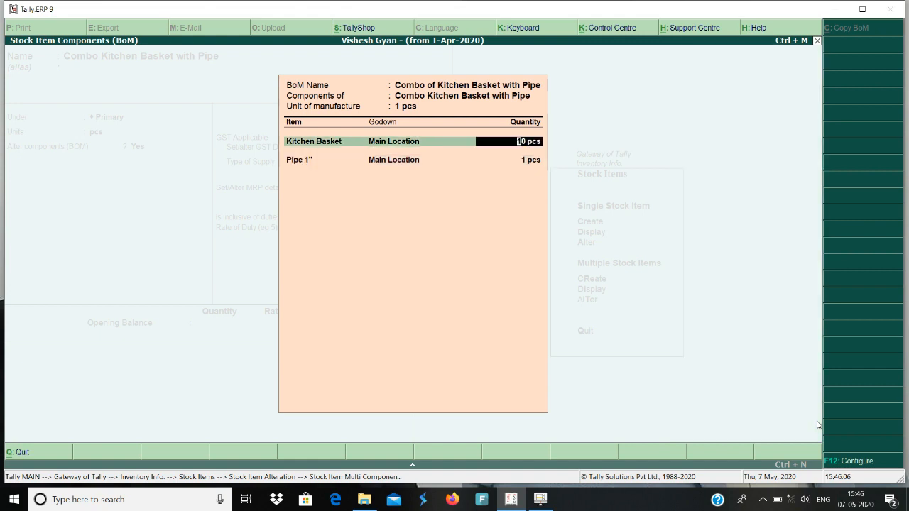
key("Return")
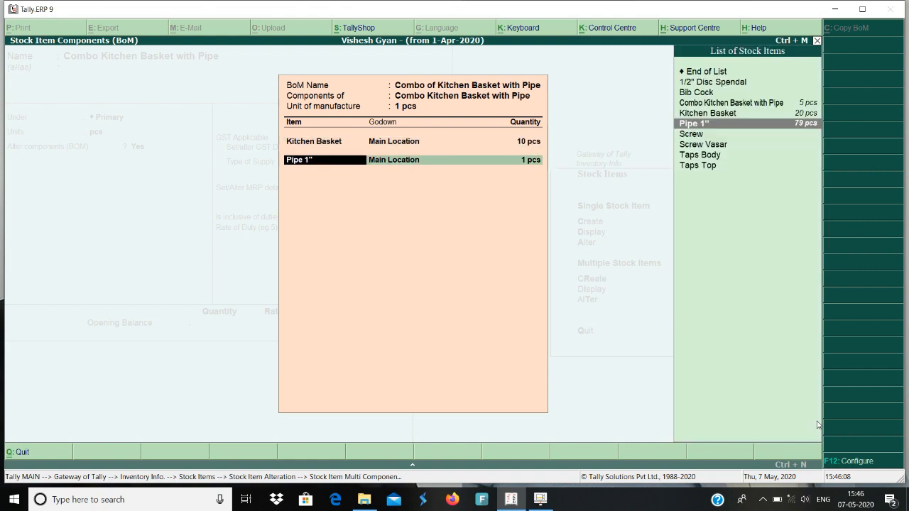
key("Return")
key("Return")
key("Return")
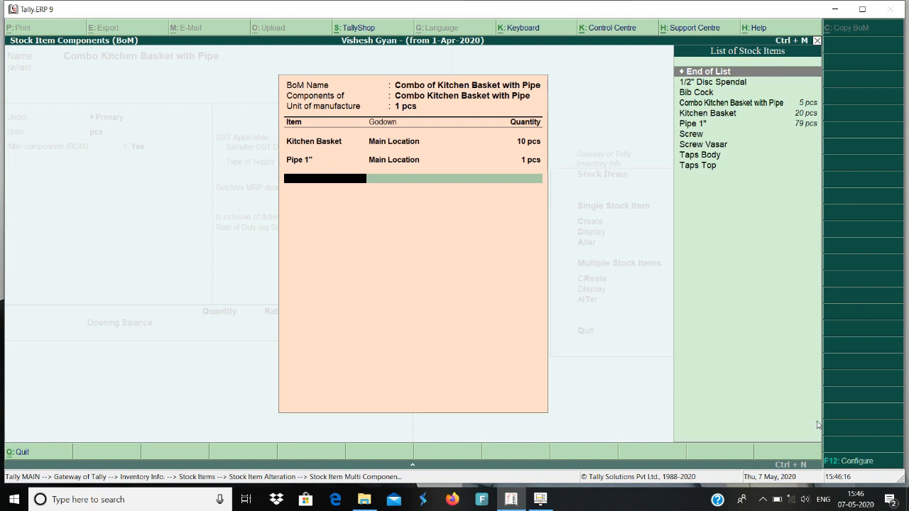
key("Return")
key("Return")
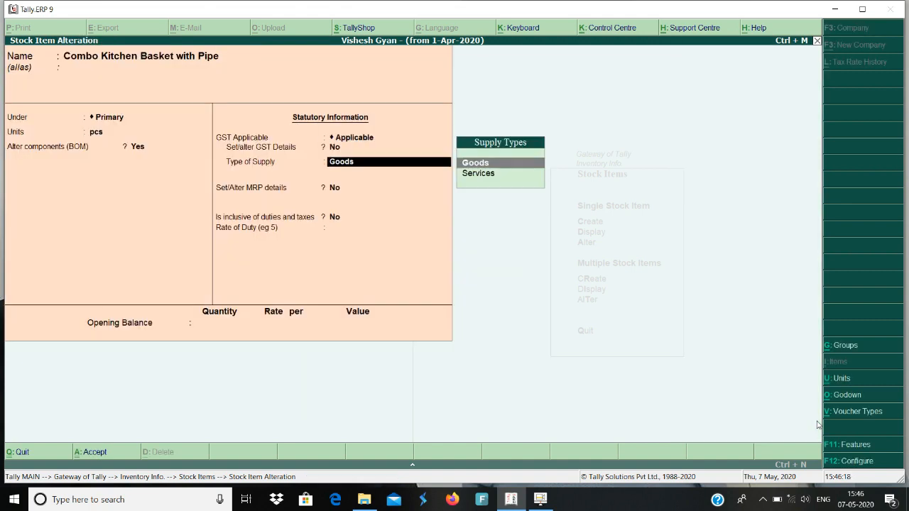
- Set Set/alter GST Details to Yes for the combo item and open its GST details
key("BackSpace")
key("BackSpace")
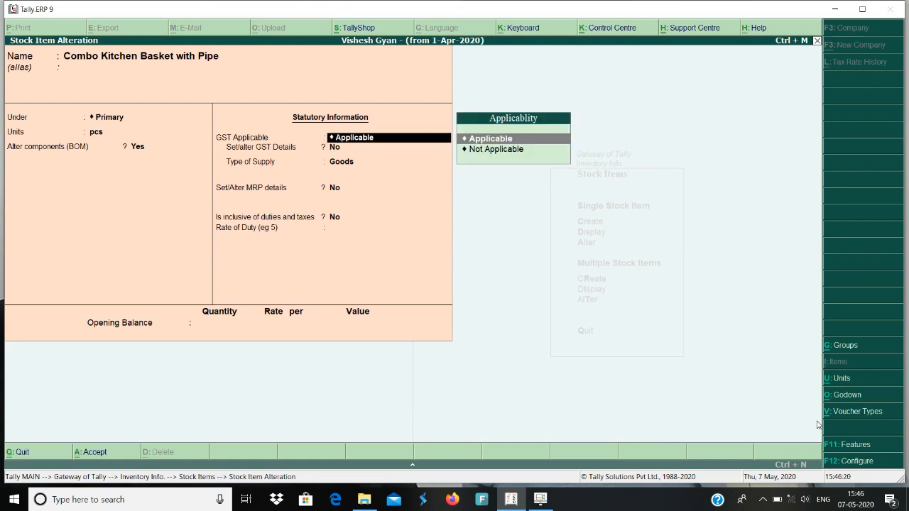
key("Return")
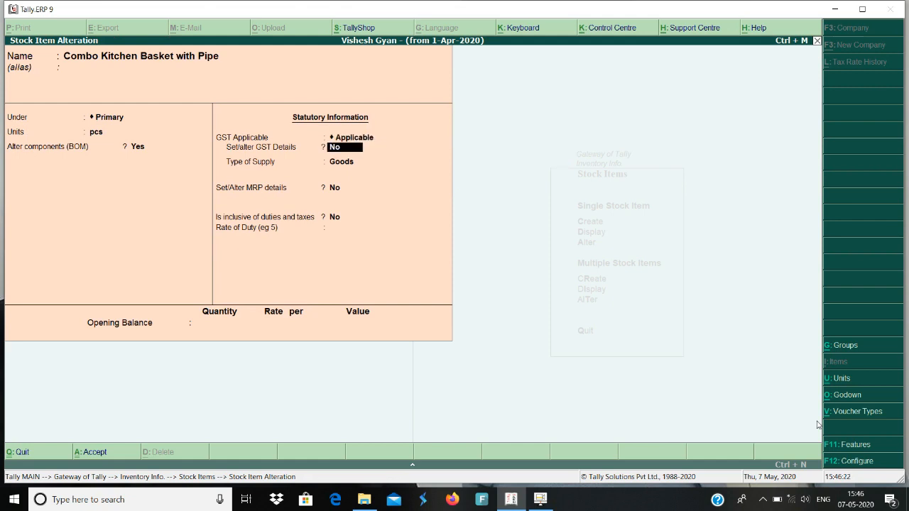
type("y")
key("Return")
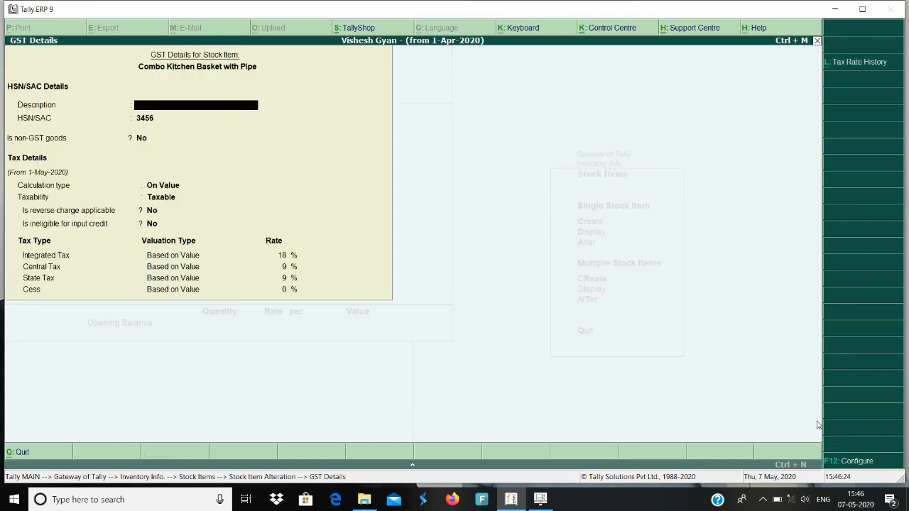
- Go through the HSN/SAC and tax details as far as the Integrated Tax rate, quit the GST details and accept the stock item
key("Return")
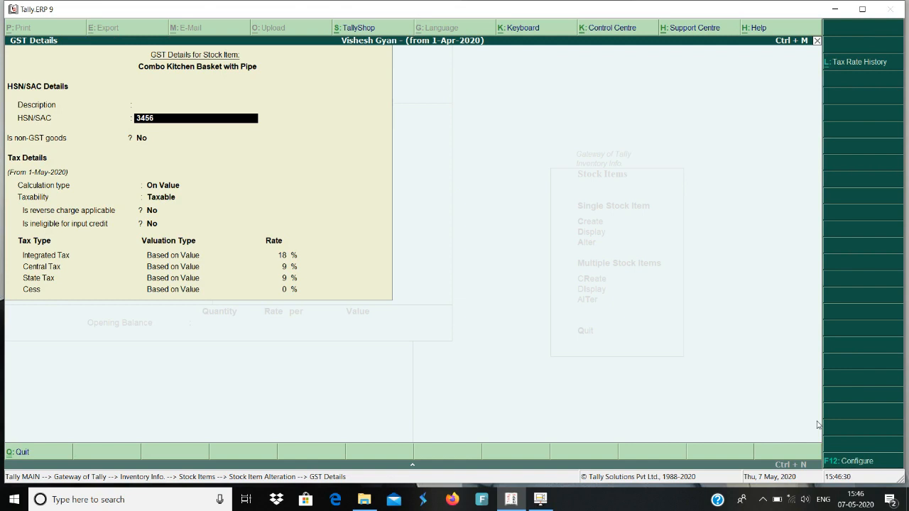
key("Return")
key("Return")
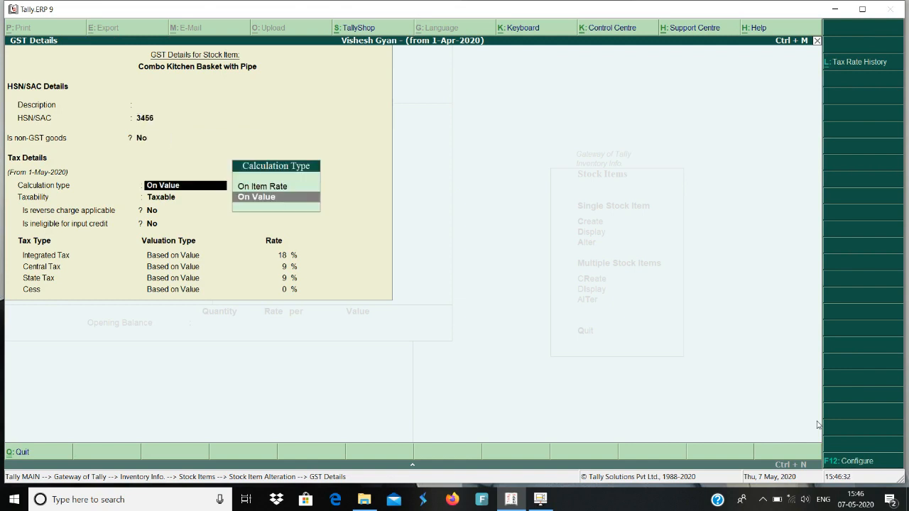
key("Return")
key("Return")
key("Return")
key("Return")
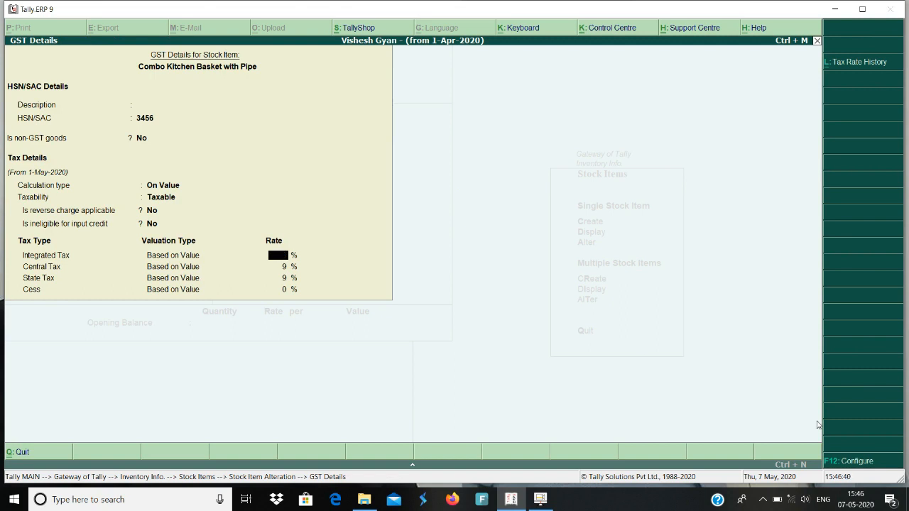
key("Escape")
key("Return")
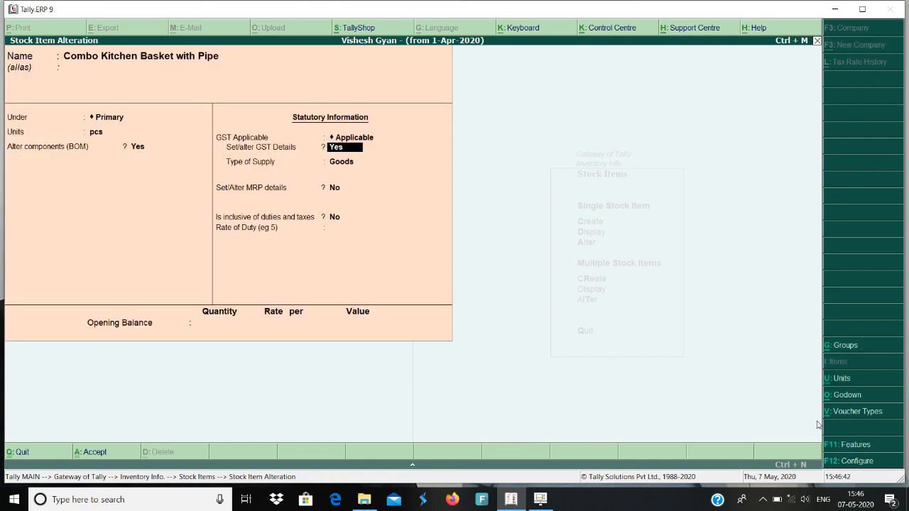
key("ctrl+a")
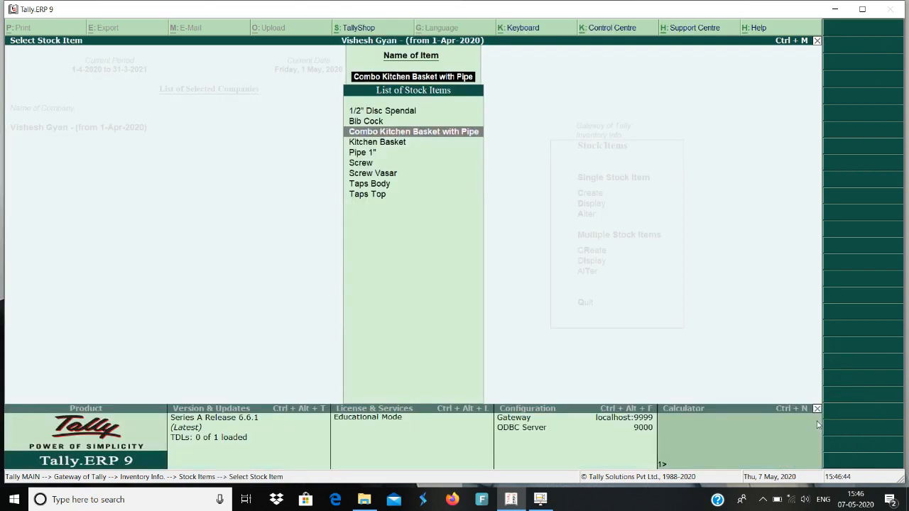
- Go back to the Gateway of Tally and open the list of voucher types for alteration under Accounts Info
key("Escape")
key("Escape")
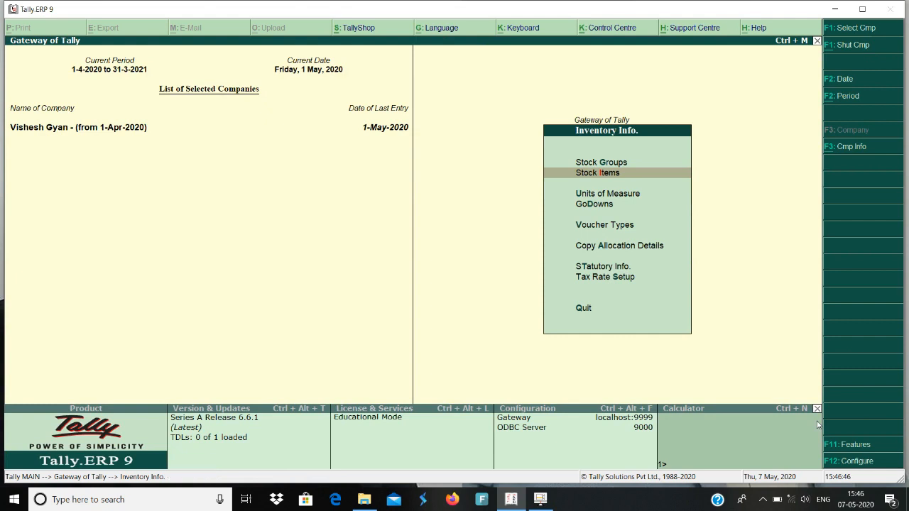
key("Escape")
key("Up")
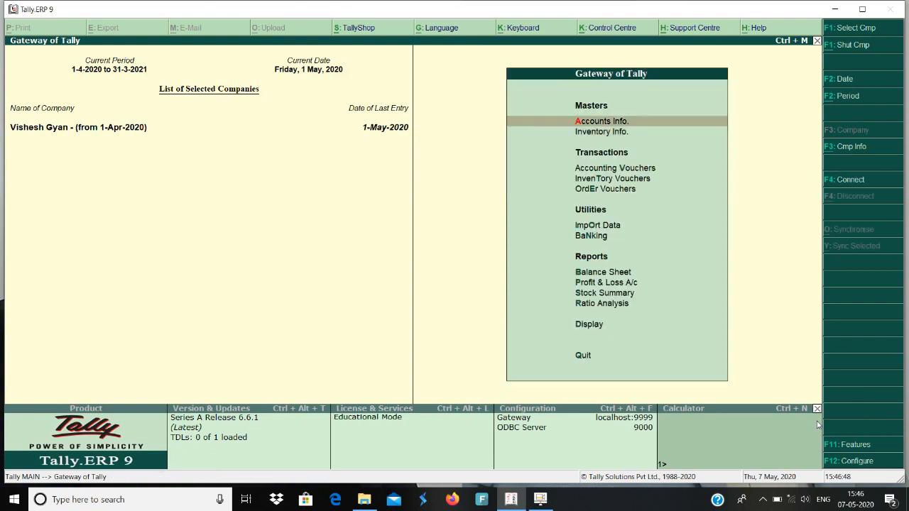
key("Return")
key("Down")
key("Down")
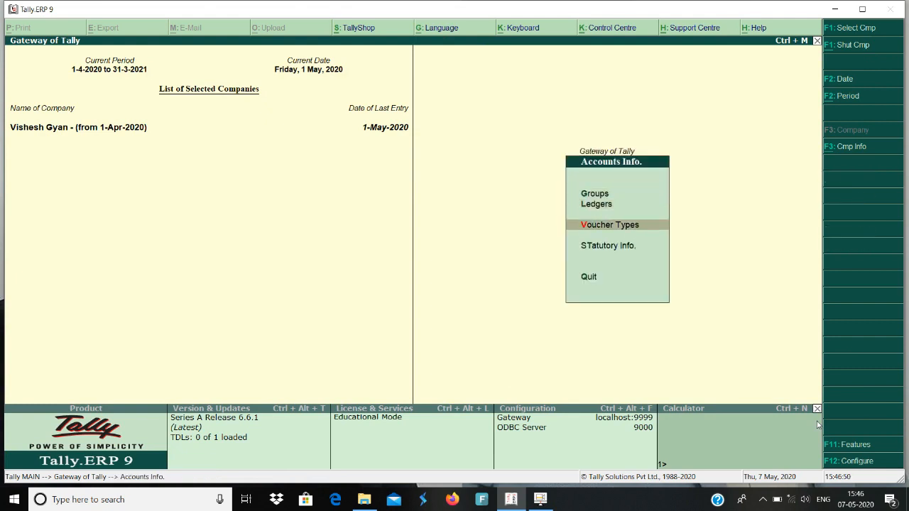
key("Return")
key("Down")
key("Down")
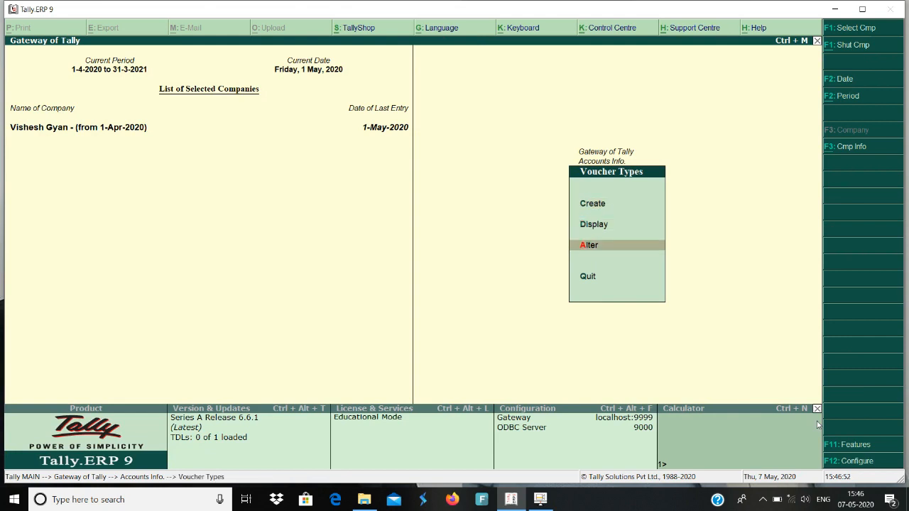
key("Return")
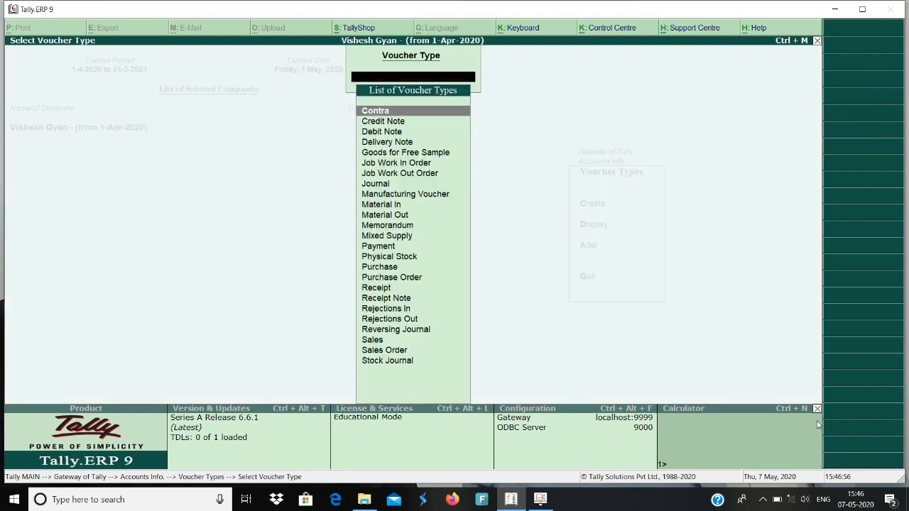
- Open the Mixed Supply voucher type for alteration
key("Down")
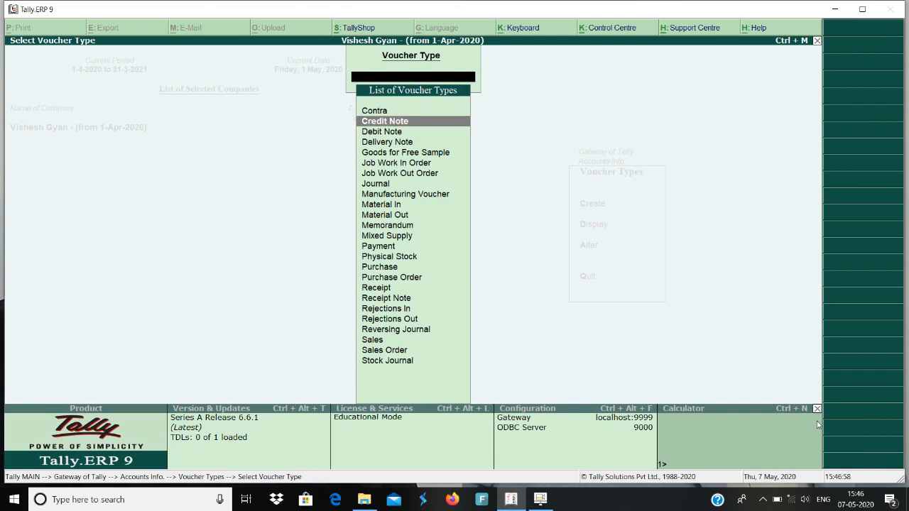
key("Down")
key("Down")
key("Down")
key("Down")
key("Down")
key("Down")
key("Down")
key("Down")
key("Down")
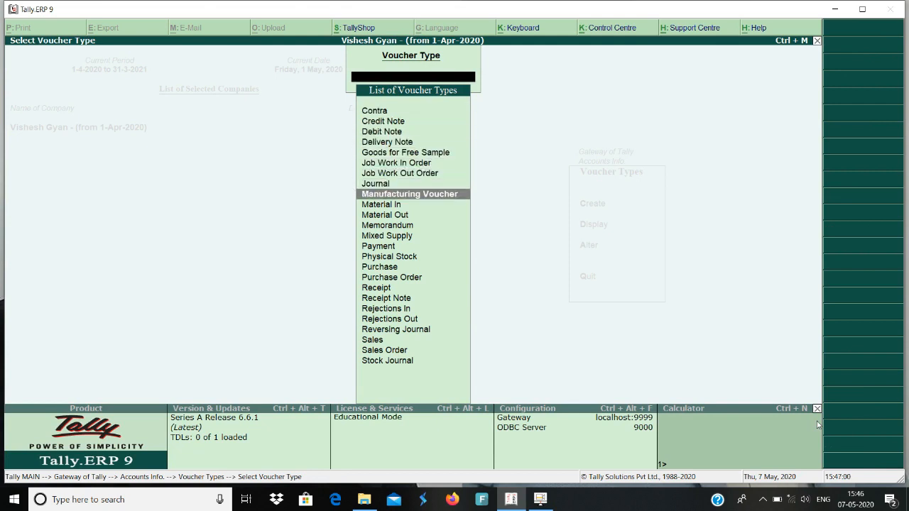
key("Down")
key("Down")
key("Return")
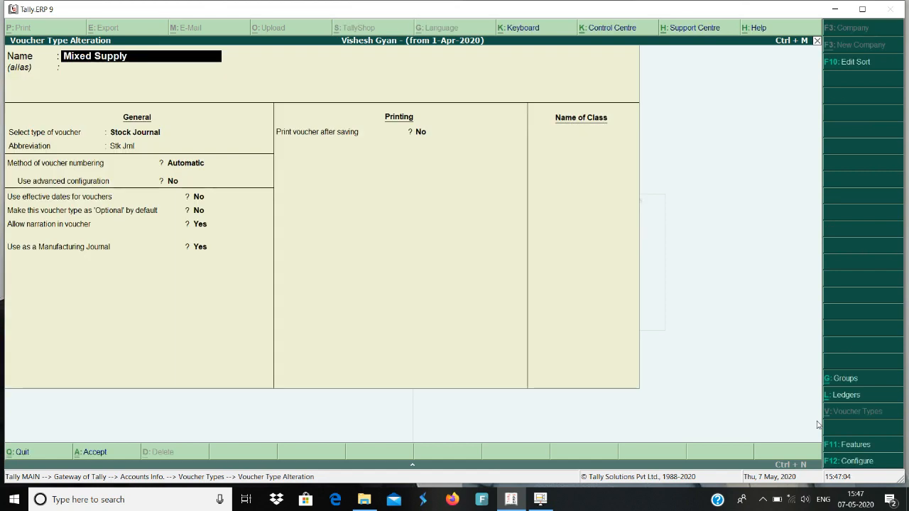
- Go through the Mixed Supply voucher type's numbering, narration and manufacturing journal settings, and quit to the Gateway of Tally without saving
key("Return")
key("Return")
key("Return")
key("Return")
key("Return")
key("Return")
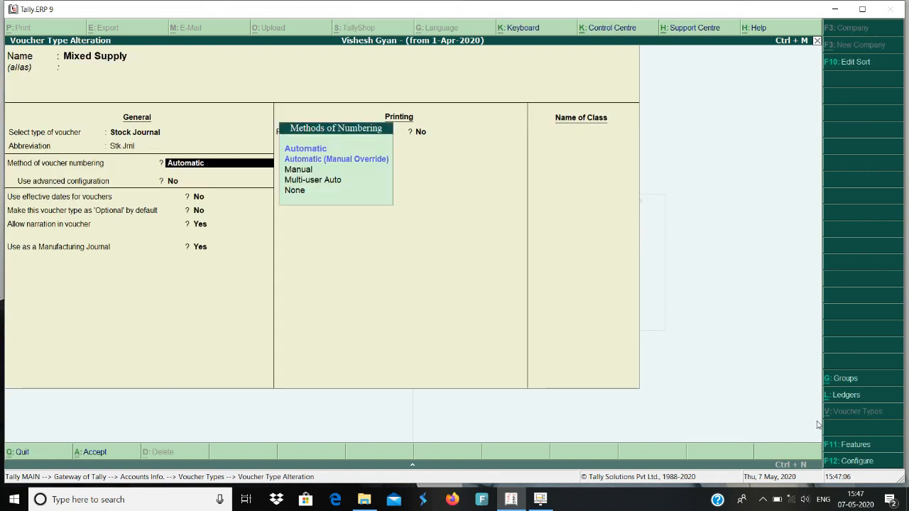
key("Return")
key("Return")
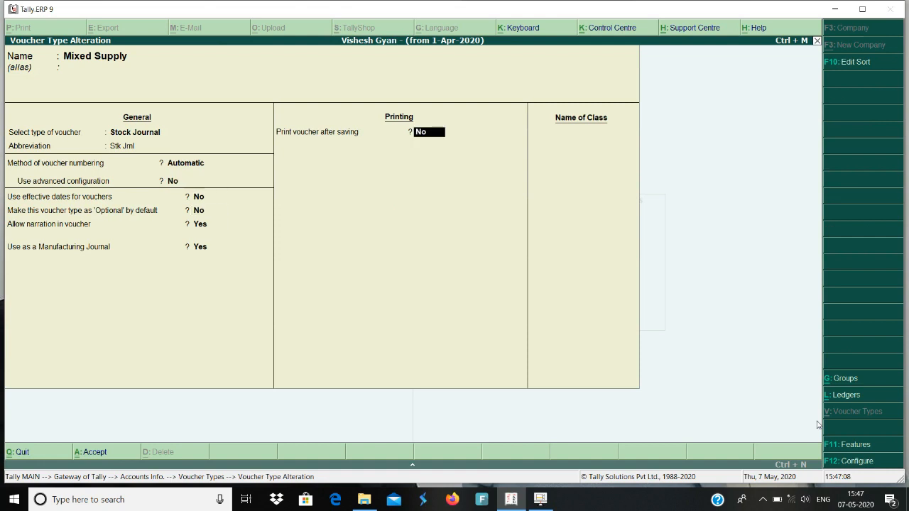
key("BackSpace")
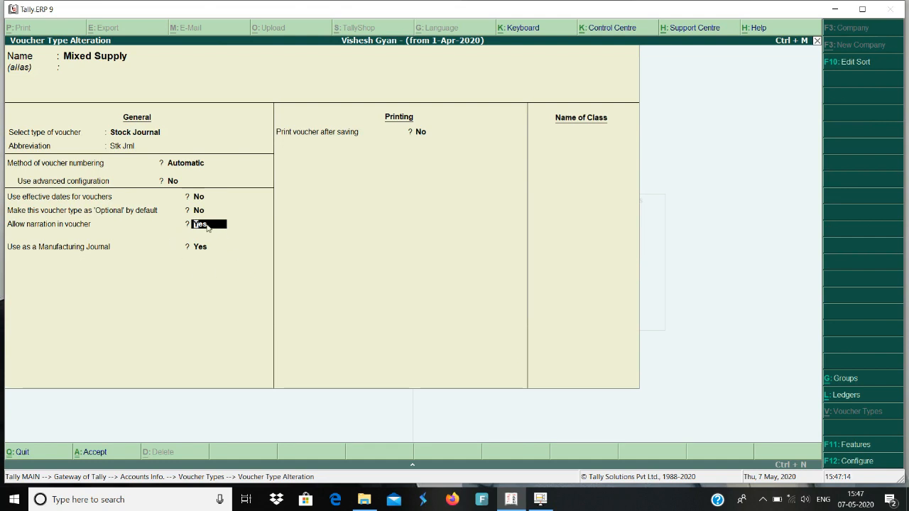
key("Escape")
key("y")
key("Escape")
key("Escape")
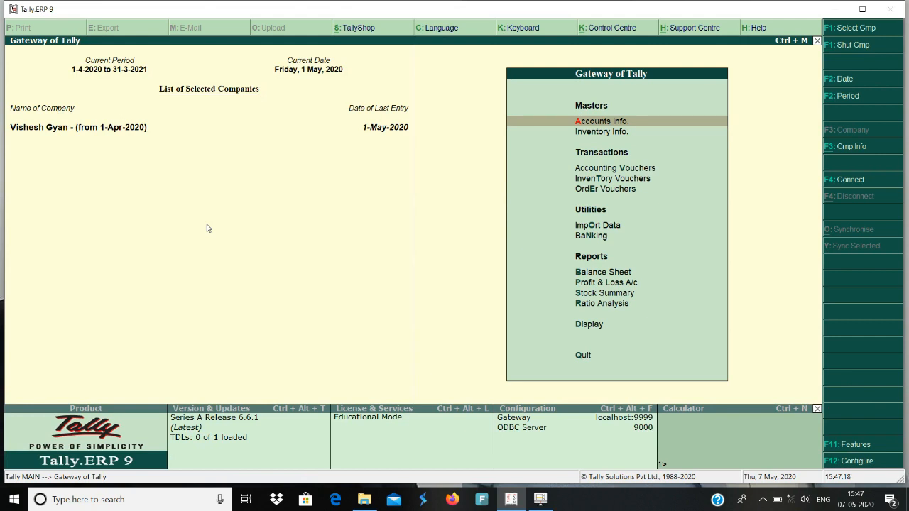
- Start a Mixed Supply inventory voucher and choose Combo Kitchen Basket with Pipe as the product, with its Combo of Kitchen Basket with Pipe BOM
key("t")
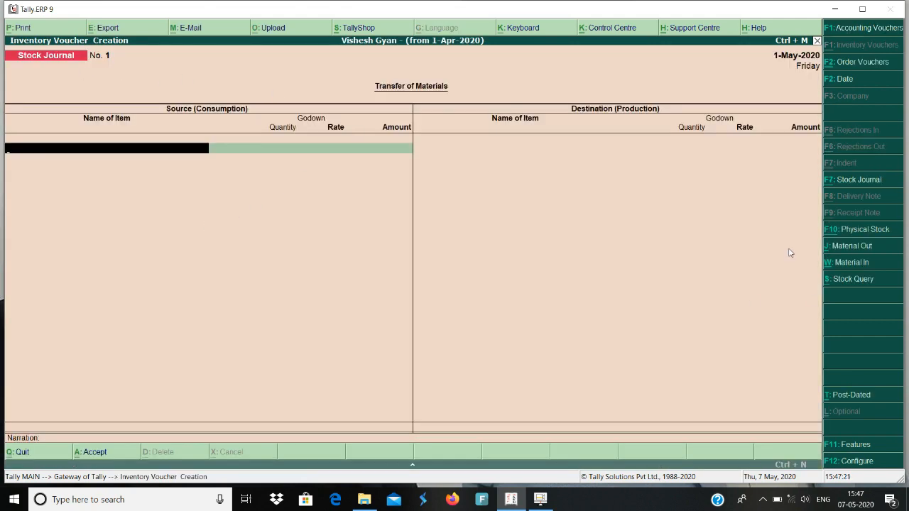
left_click(857, 182)
key("Up")
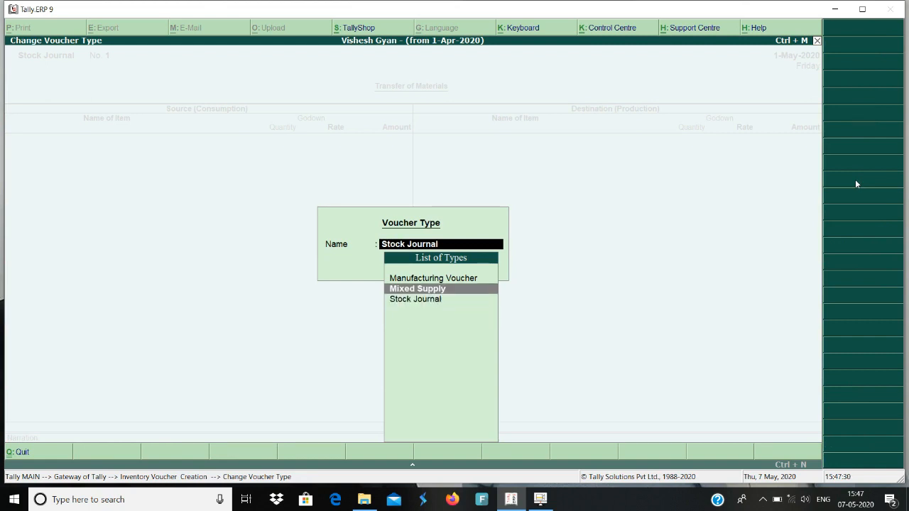
key("Return")
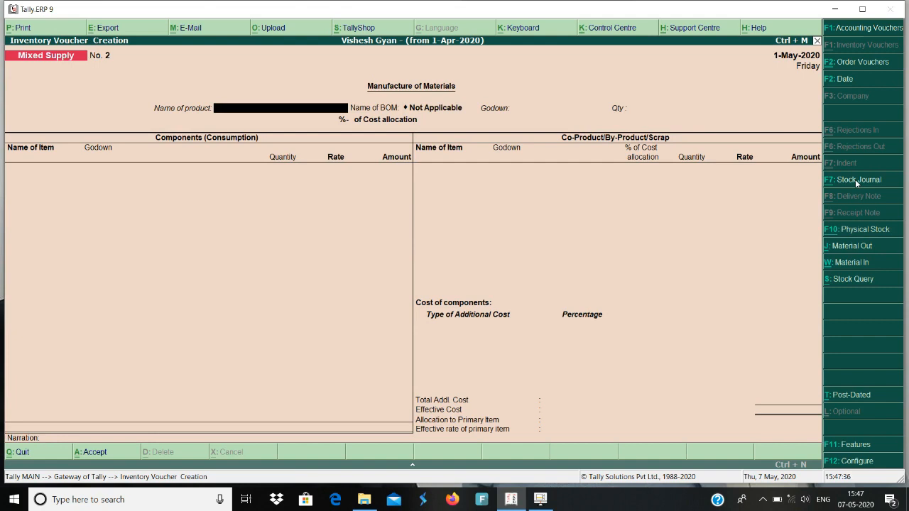
type("Co")
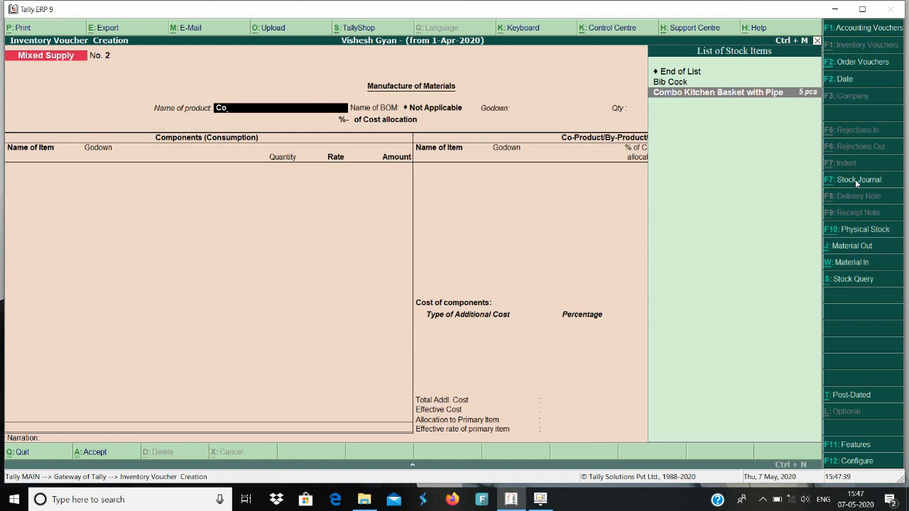
key("Return")
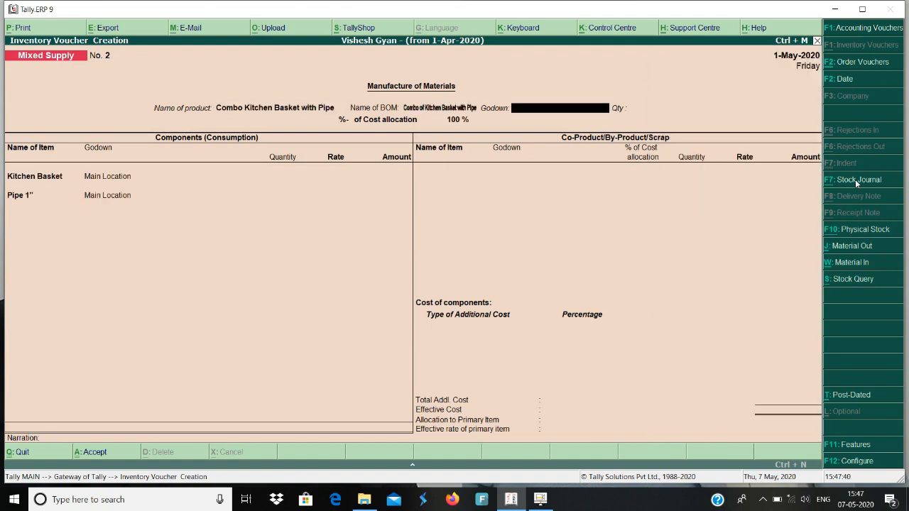
- Set the combo product's godown to Main Location and its quantity to 10 pcs
type("Ma")
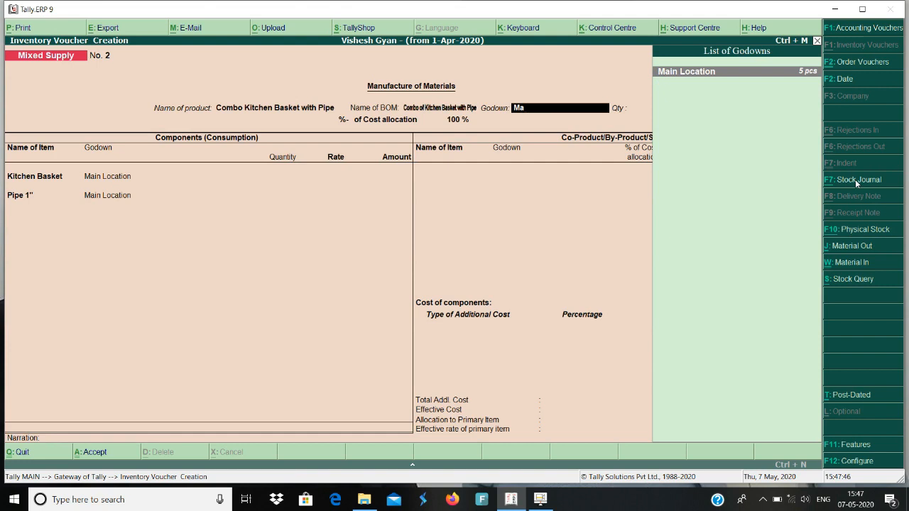
key("Return")
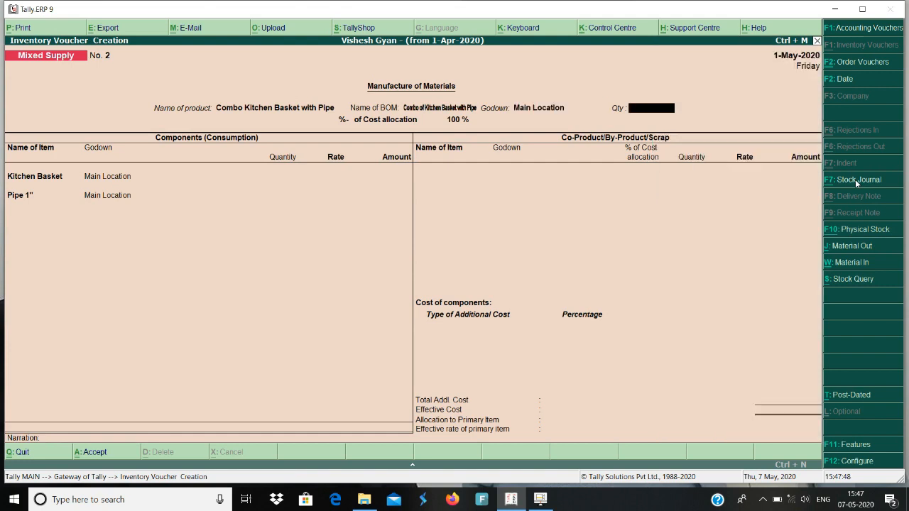
key("BackSpace")
type("10")
key("Return")
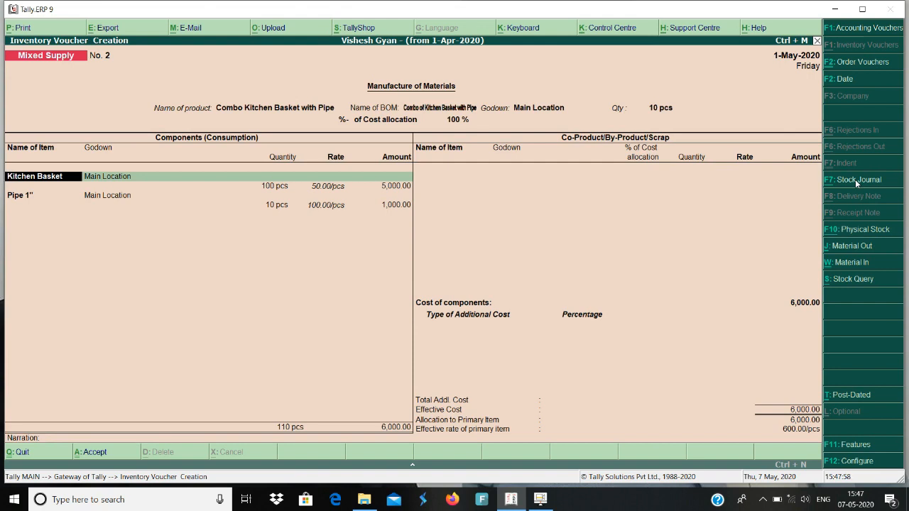
- Go through the Kitchen Basket and Pipe 1" component lines, and quit the Mixed Supply voucher without saving
key("Return")
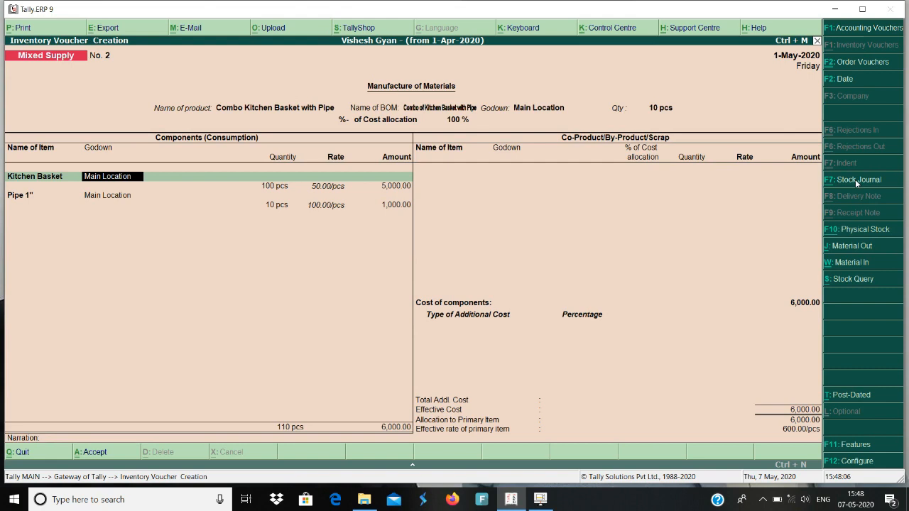
key("Return")
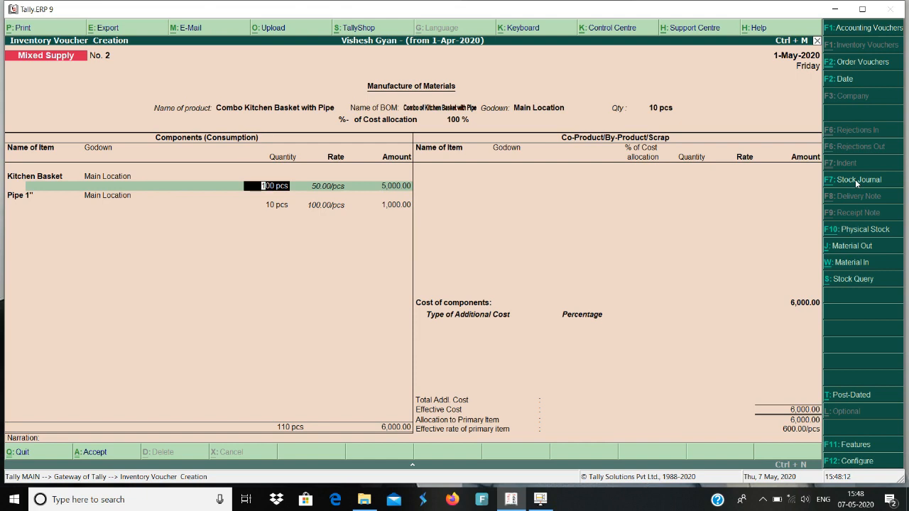
key("shift+Tab")
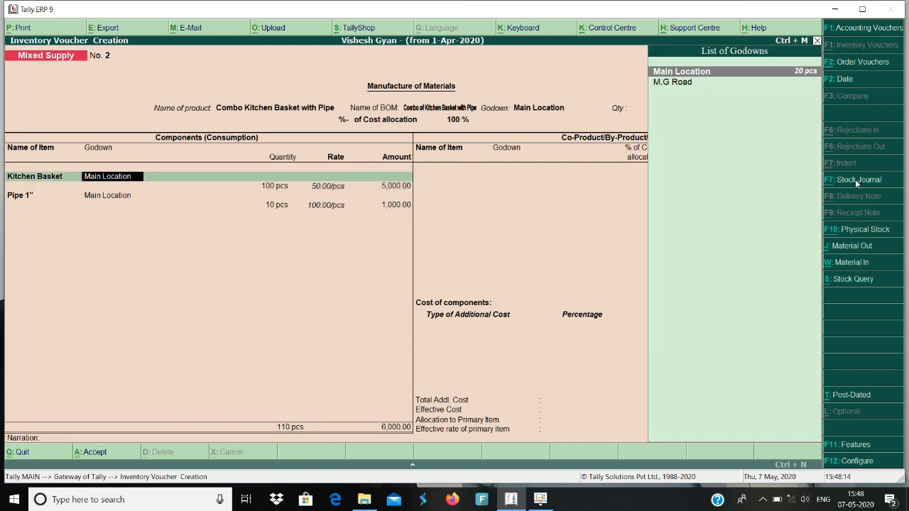
key("shift+Tab")
key("shift+Tab")
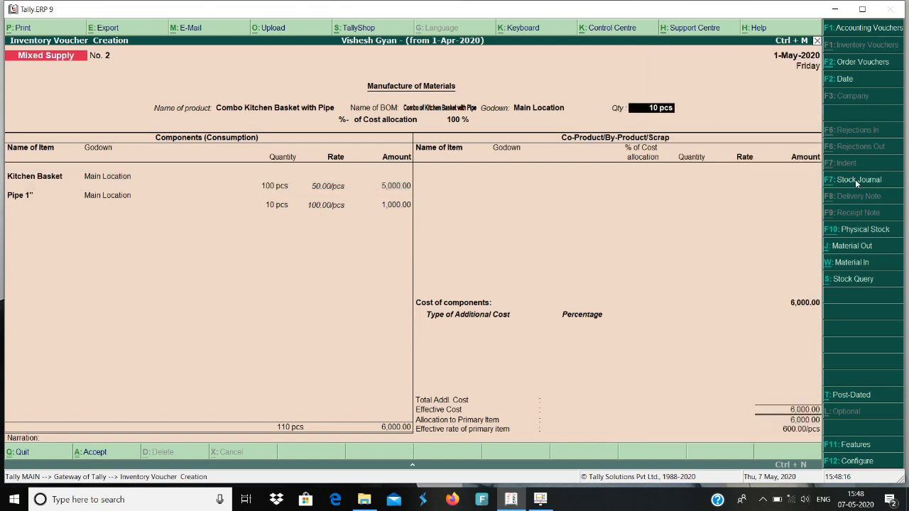
key("Return")
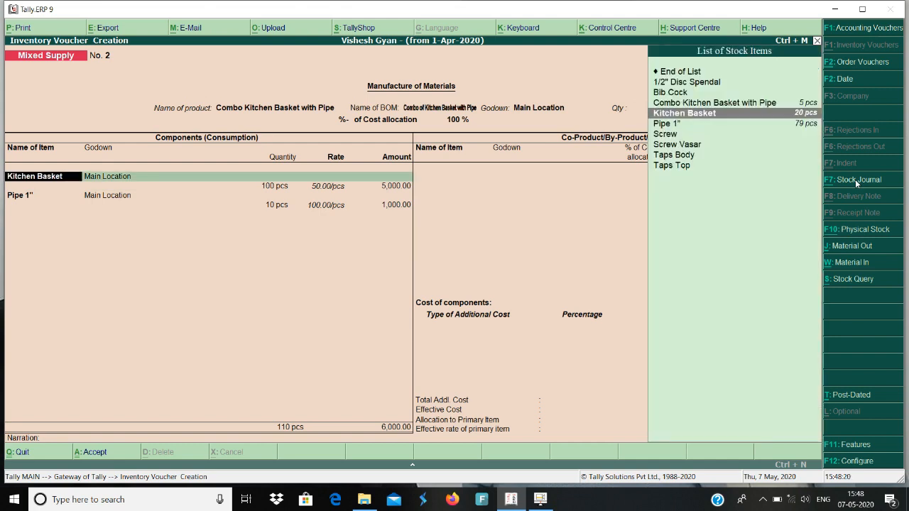
key("Return")
key("Return")
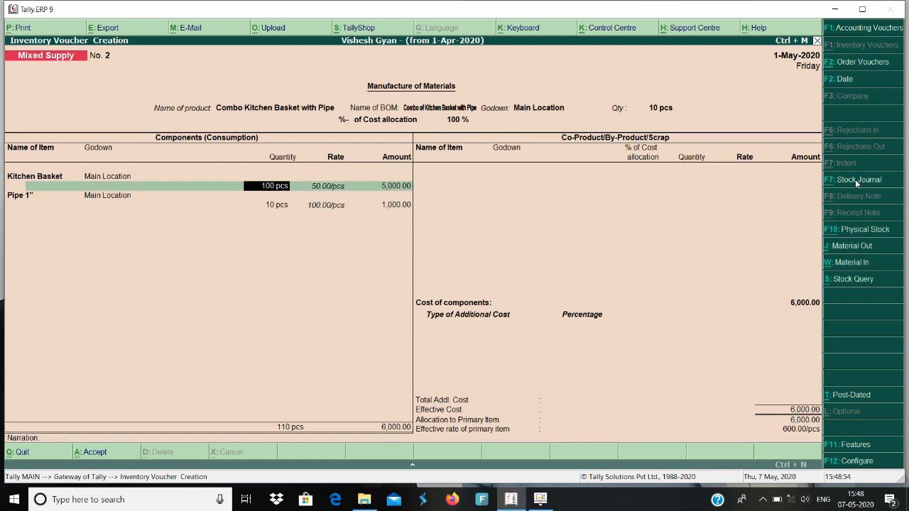
key("Return")
key("Return")
key("Return")
key("Return")
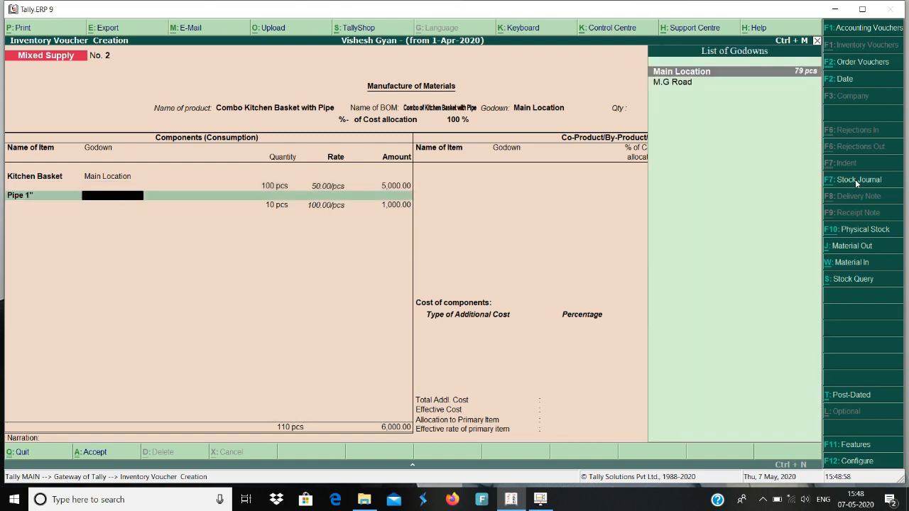
key("Escape")
key("y")
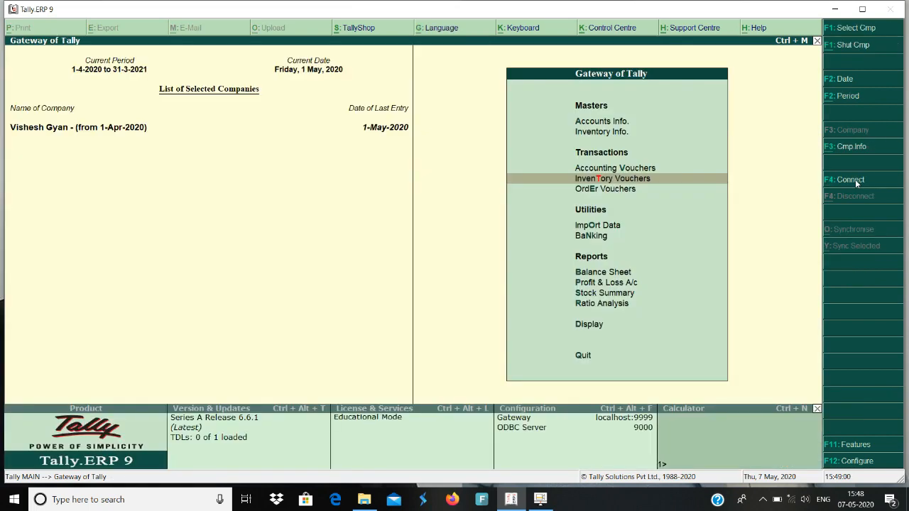
- Examine the May stock vouchers of Combo Kitchen Basket with Pipe in the Stock Summary, and return to the Gateway of Tally
key("s")
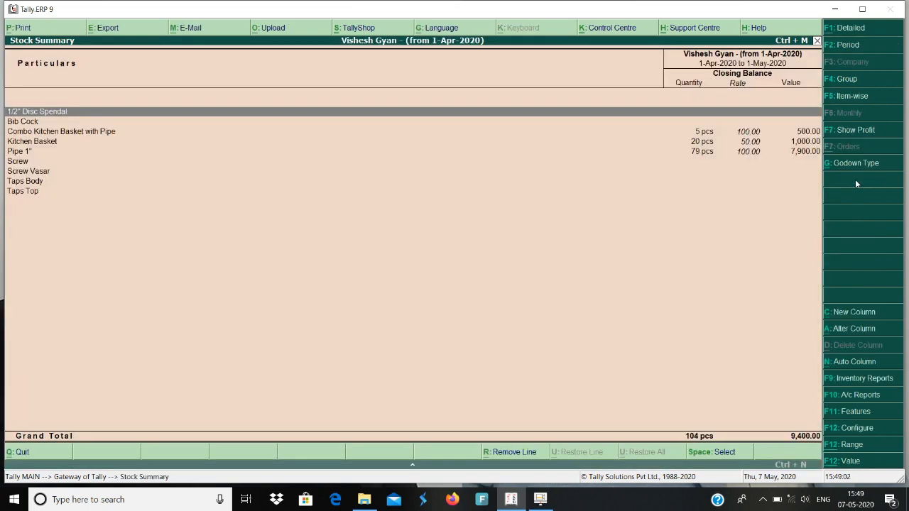
key("Down")
key("Down")
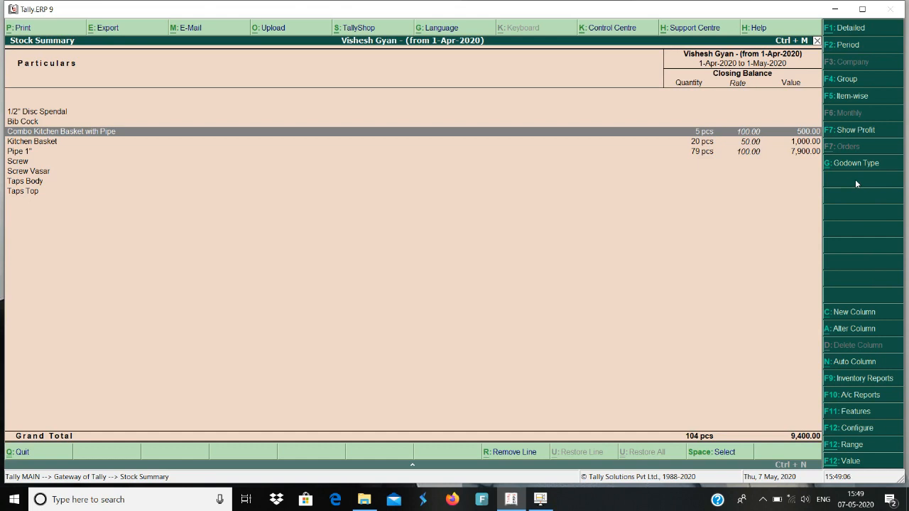
key("Return")
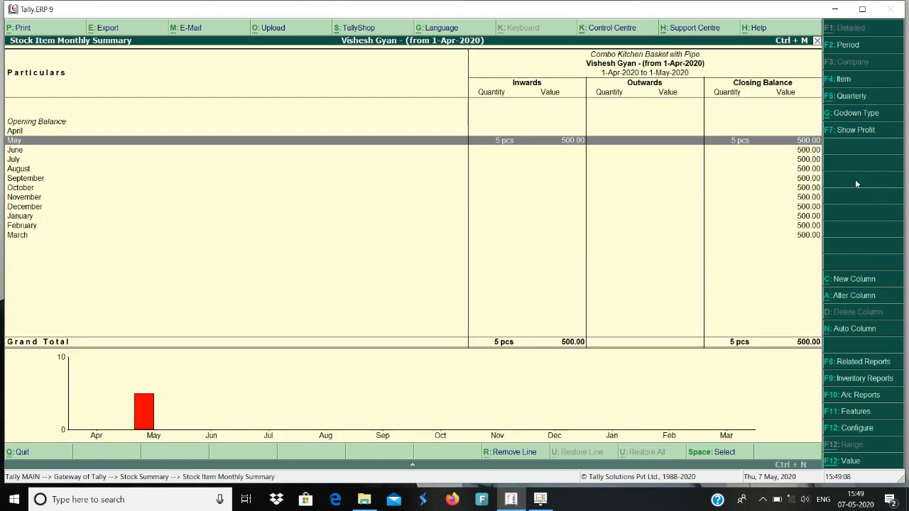
key("Return")
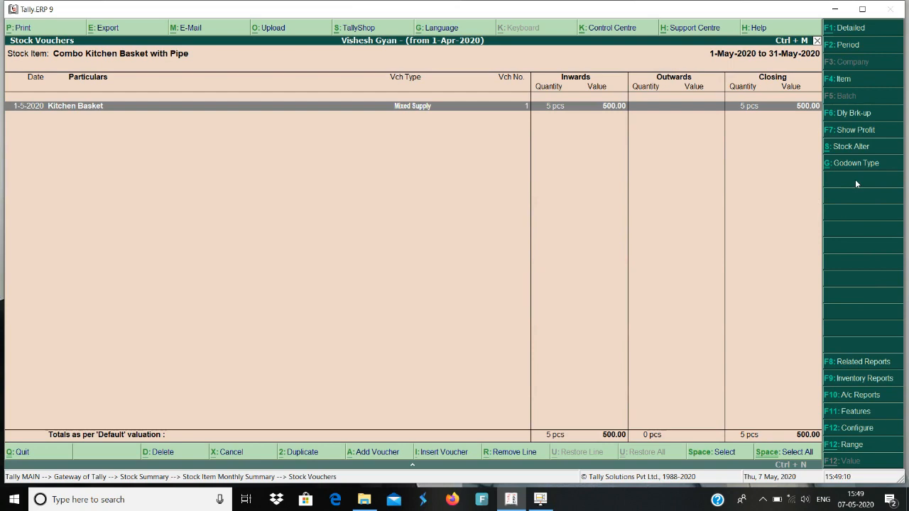
key("Escape")
key("Escape")
key("Escape")
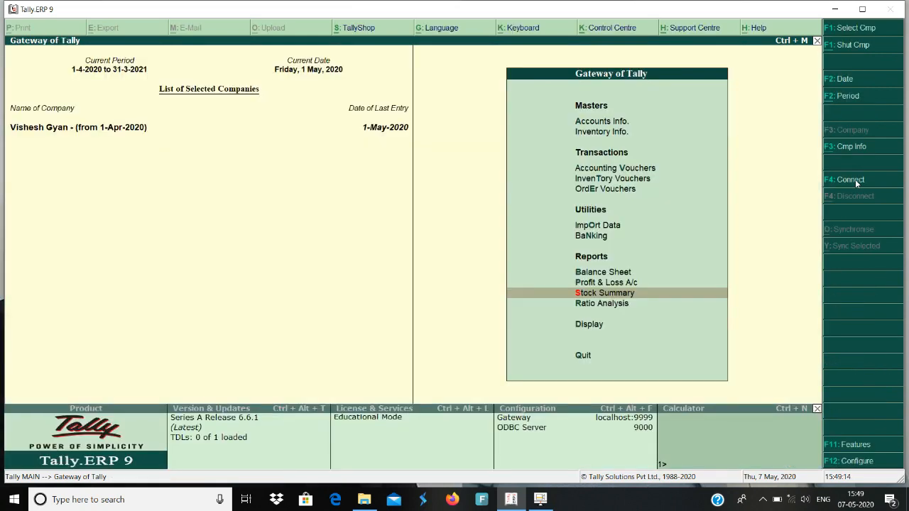
- Open the accounting vouchers and disable separate actual and billed quantity columns in the company's inventory features
key("v")
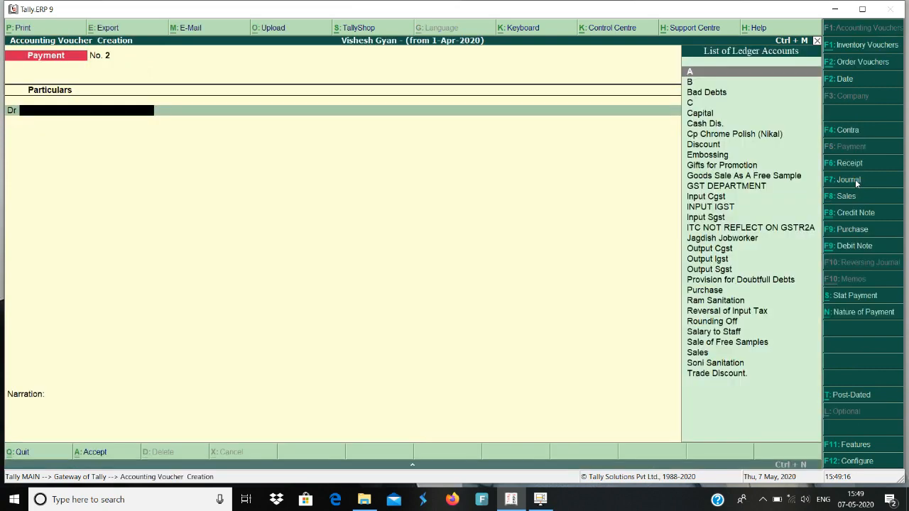
left_click(851, 449)
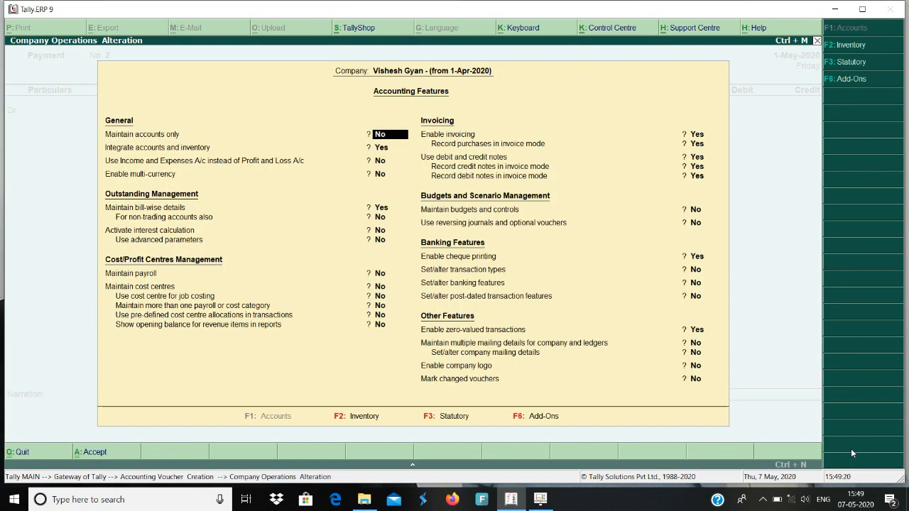
left_click(852, 46)
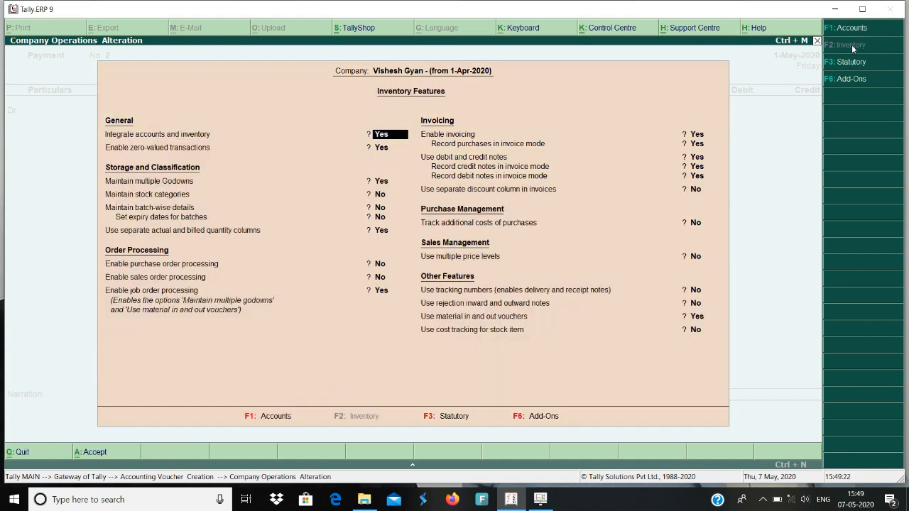
key("Return")
key("Return")
key("Return")
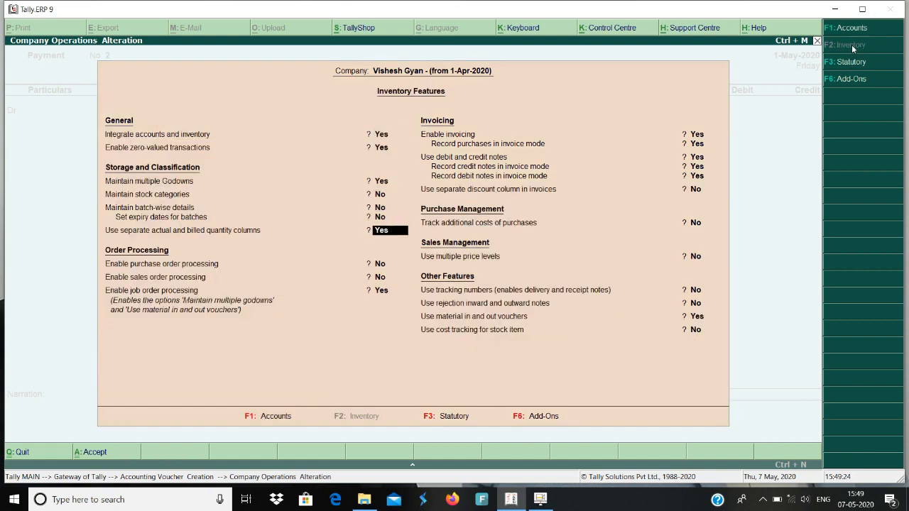
key("n")
key("Return")
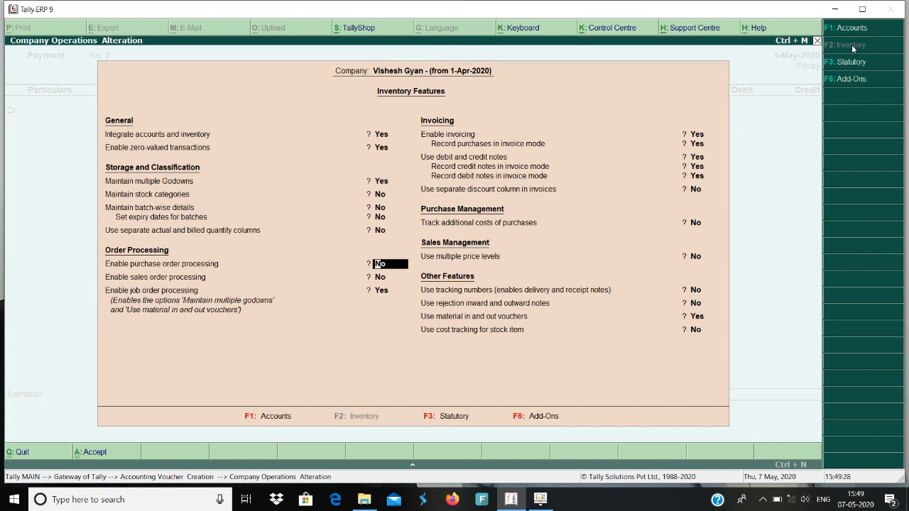
key("ctrl+a")
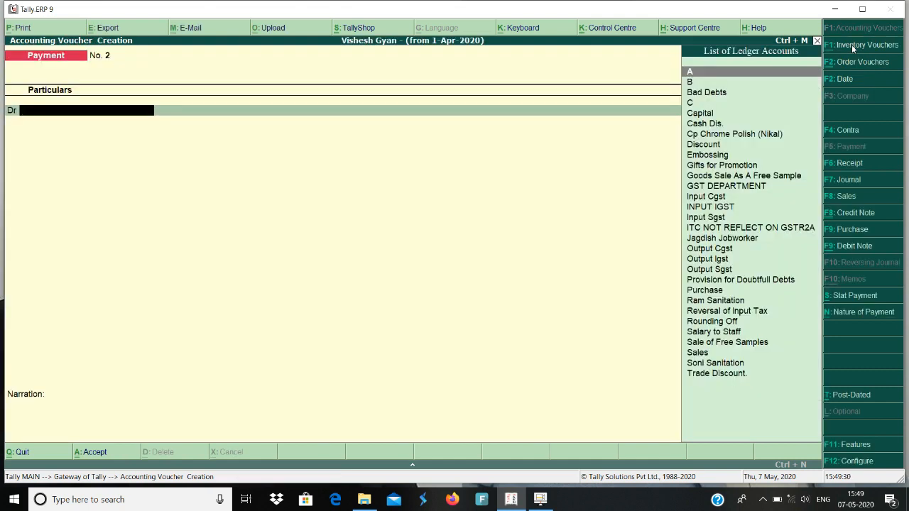
- Start a Sales voucher with Soni Sanitation as the party account
left_click(868, 201)
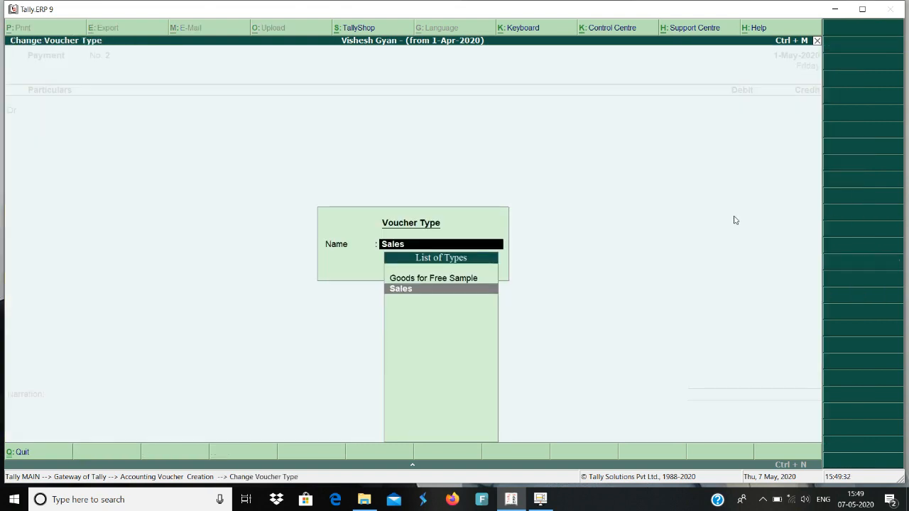
key("Return")
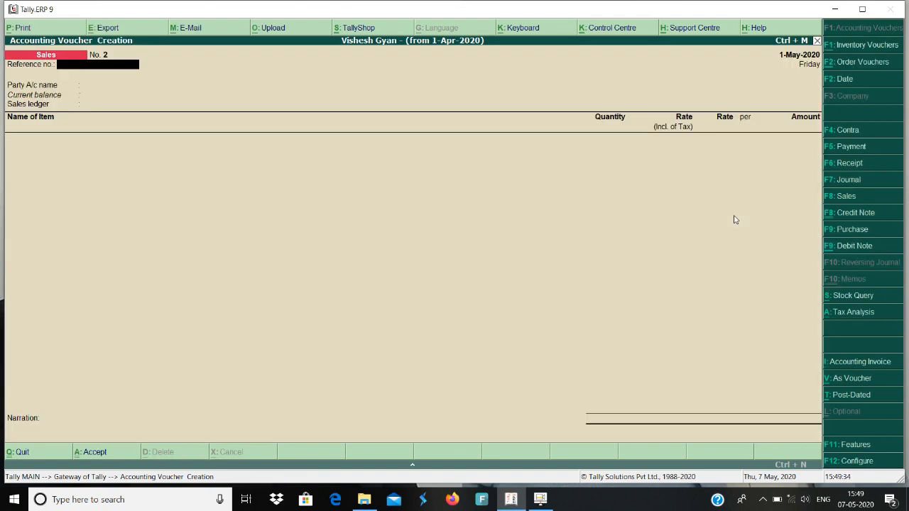
key("Return")
key("Down")
key("Down")
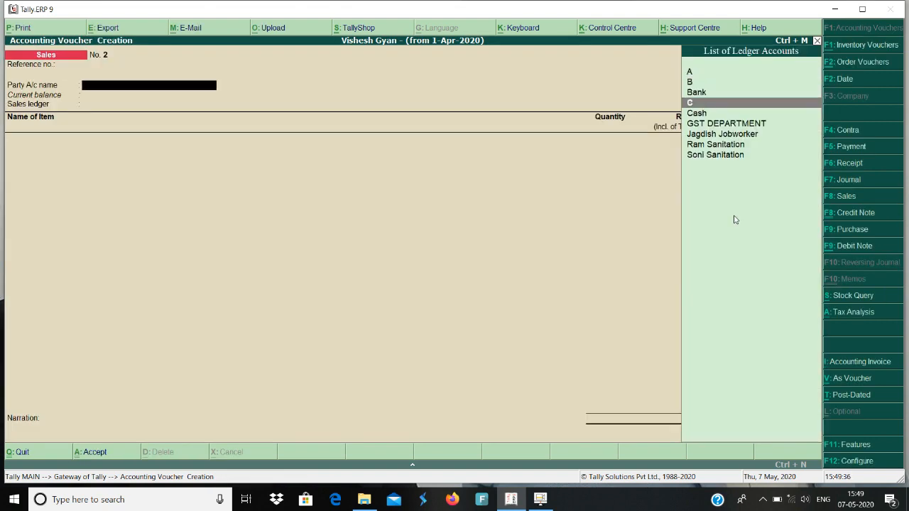
key("Down")
key("Down")
key("Down")
key("Down")
key("Down")
key("Return")
- Accept the default despatch, order and buyer's details, and choose Sales as the sales ledger
key("Return")
key("Return")
key("Return")
key("Return")
key("Return")
key("Return")
key("Return")
key("Return")
key("Return")
key("Return")
key("Return")
key("Return")
key("Return")
key("Return")
key("Return")
key("Return")
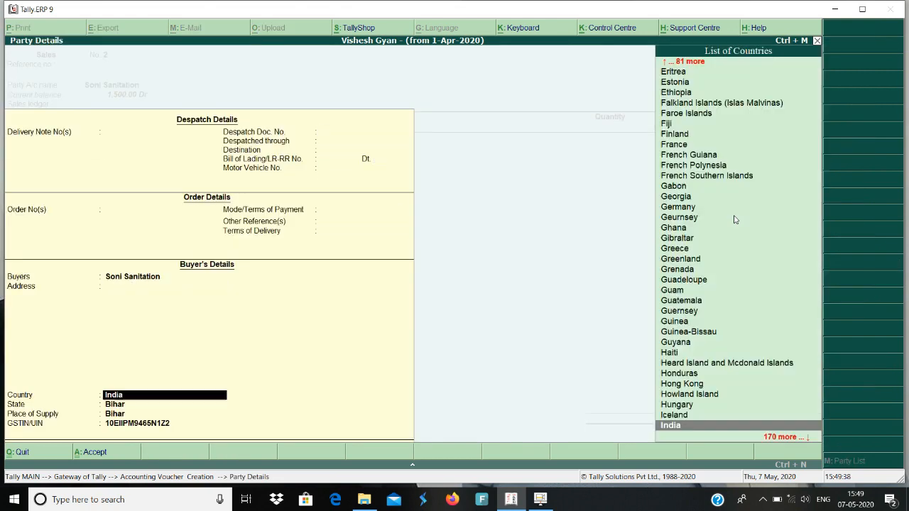
key("Down")
key("Return")
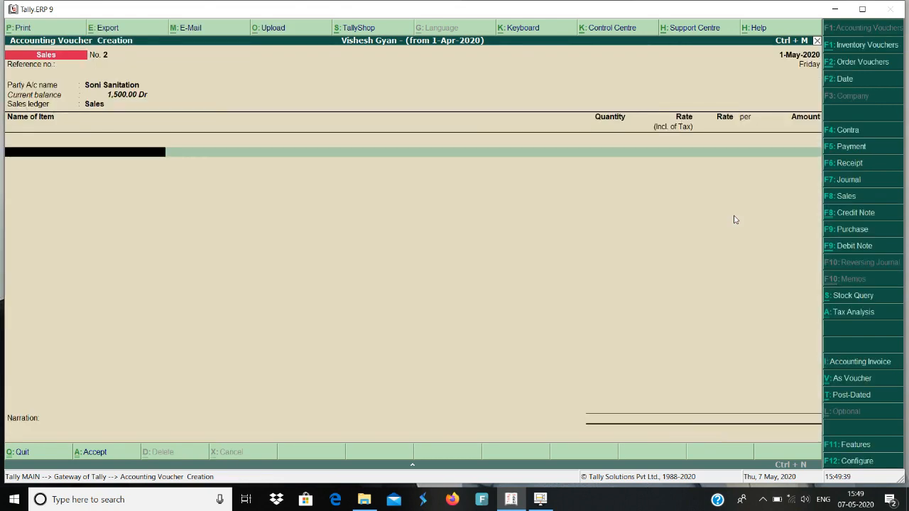
- Add Combo Kitchen Basket with Pipe from Main Location, with quantity 1 pcs and a tax-inclusive rate of 500
type("o")
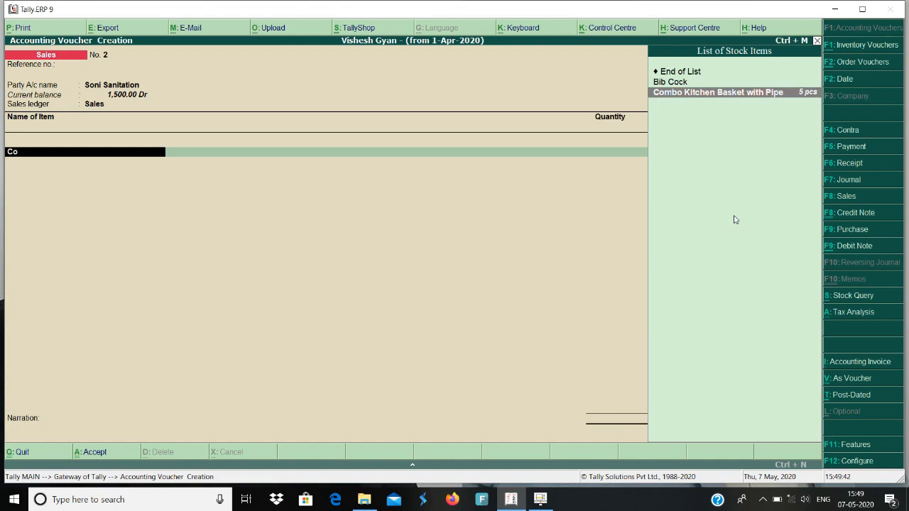
key("Return")
key("Return")
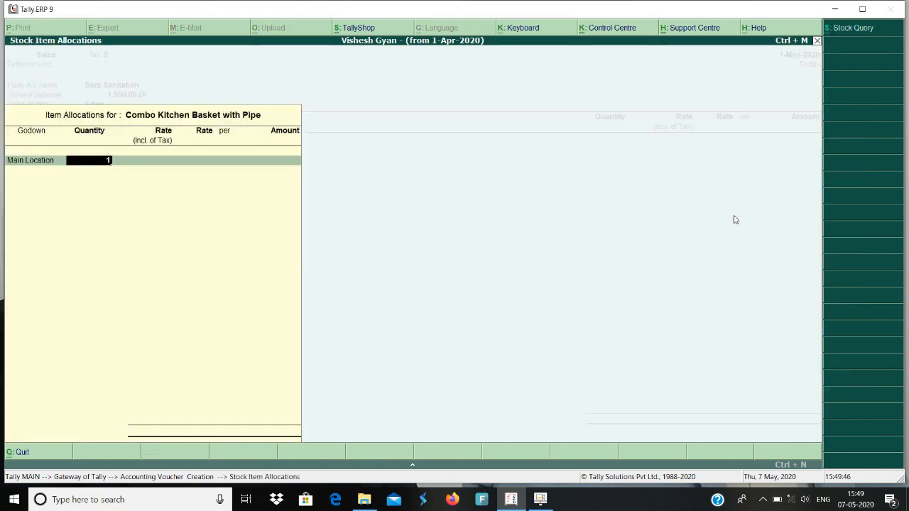
key("Return")
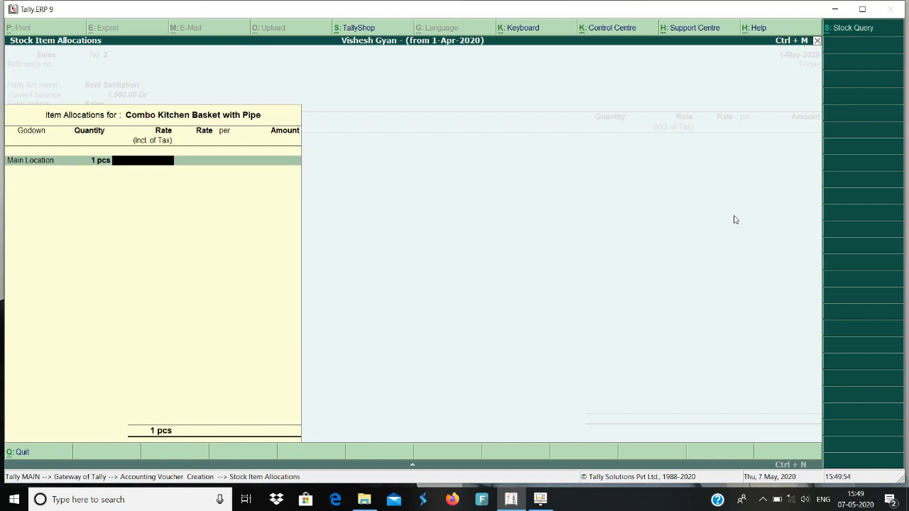
type("500")
key("Return")
key("Return")
key("Return")
key("Return")
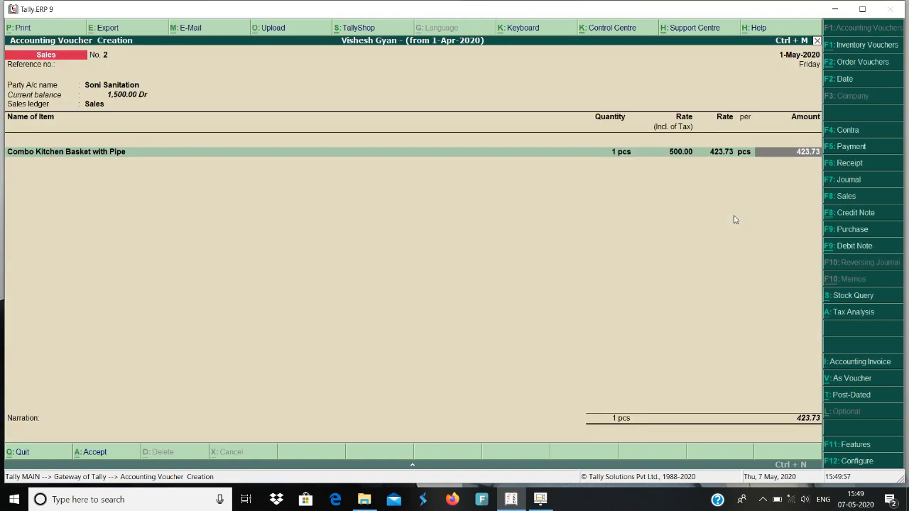
- Enable additional descriptions for stock item names in the sales invoice configuration and save the configuration
key("BackSpace")
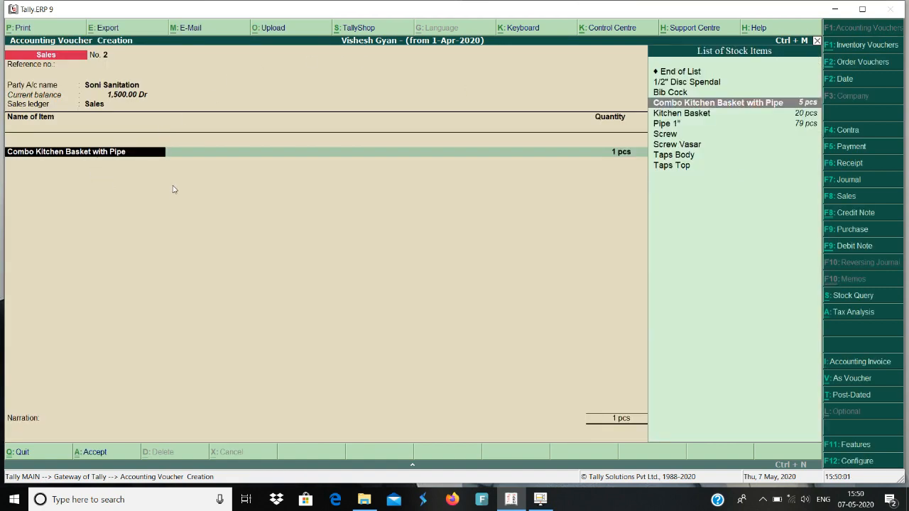
left_click(864, 461)
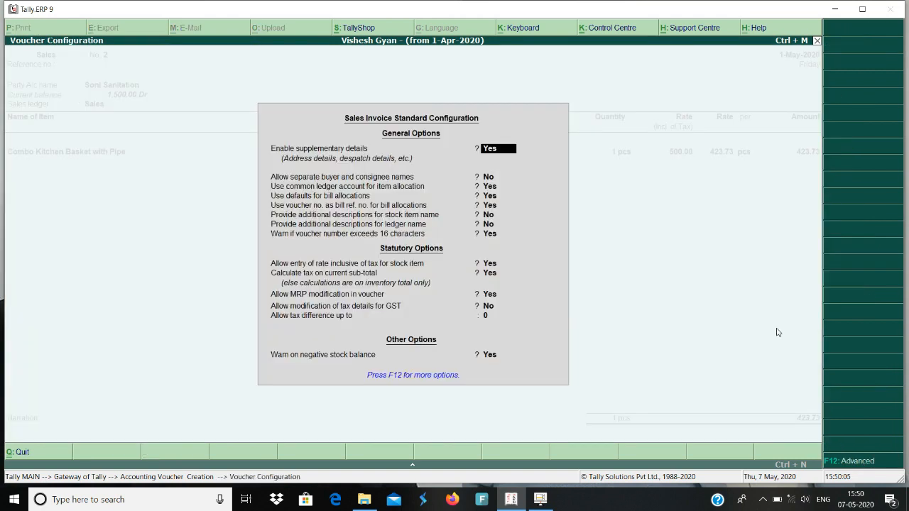
key("Return")
key("Return")
key("Return")
key("Return")
key("Return")
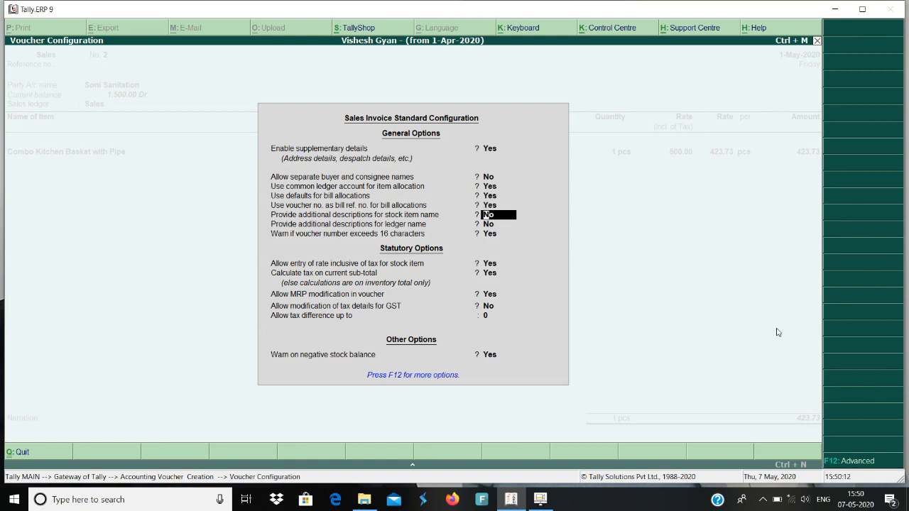
key("y")
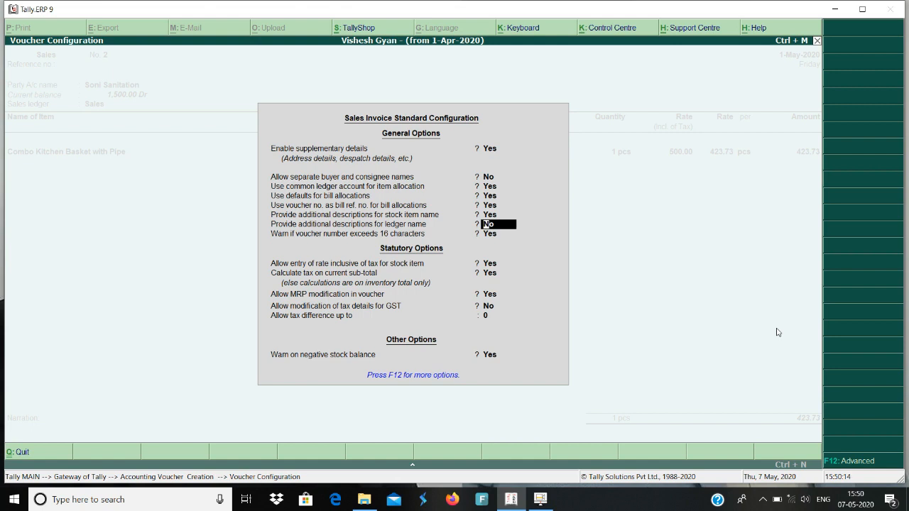
key("ctrl+a")
- Describe Combo Kitchen Basket with Pipe with the lines "Kitchen Basket 10pcs" and "Free 1" Pipe 1 Pcs"
key("Return")
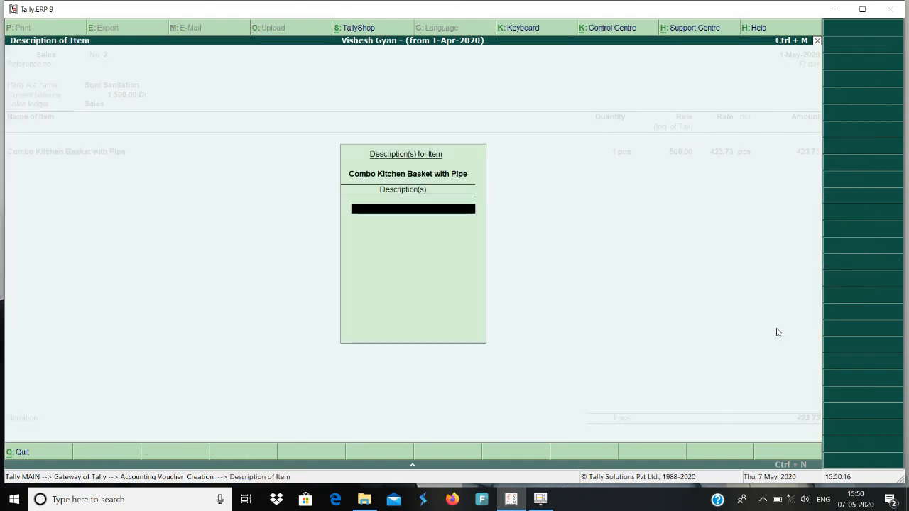
type("Kitchen Basket 1")
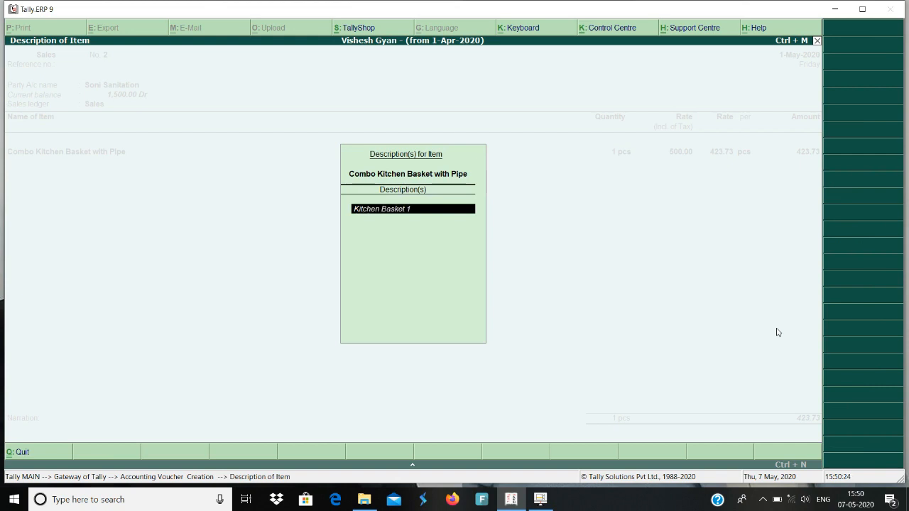
type("0pcs")
key("Return")
type("Free")
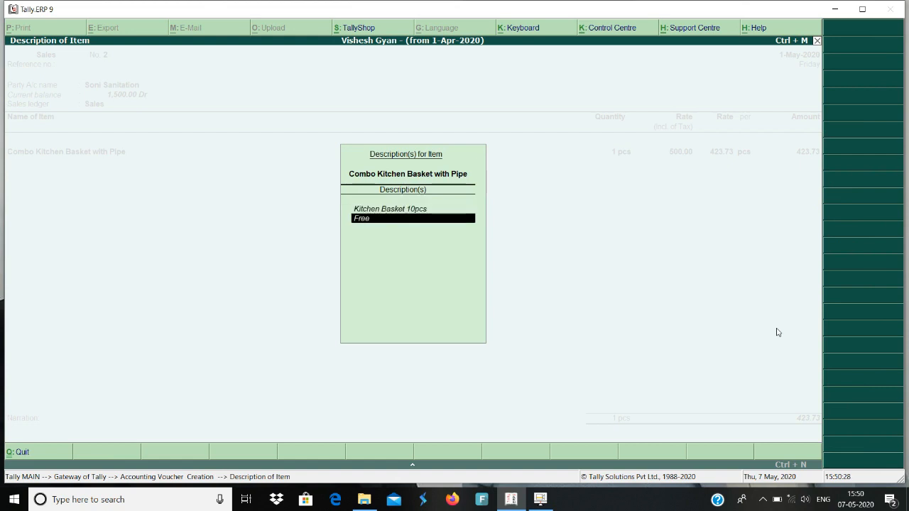
type(" 1\" Pipe 1 Pcs")
key("Return")
key("Return")
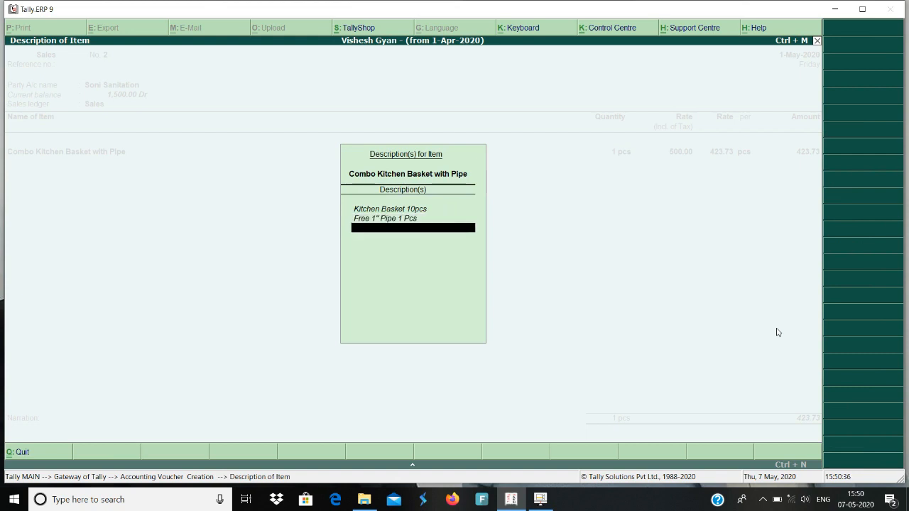
- Accept the combo item's existing allocation of 1 pcs at a tax-inclusive rate of 500 and finish the item entries
key("Return")
key("Return")
key("Return")
key("Return")
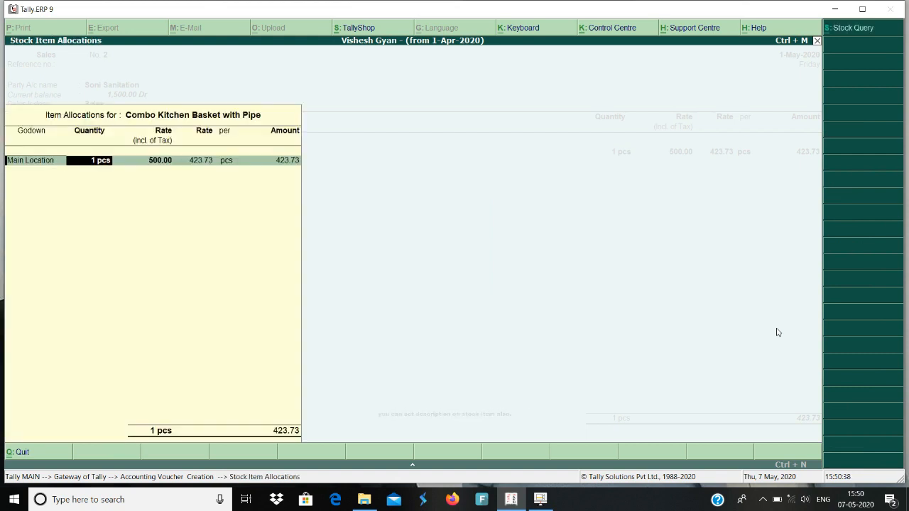
key("Return")
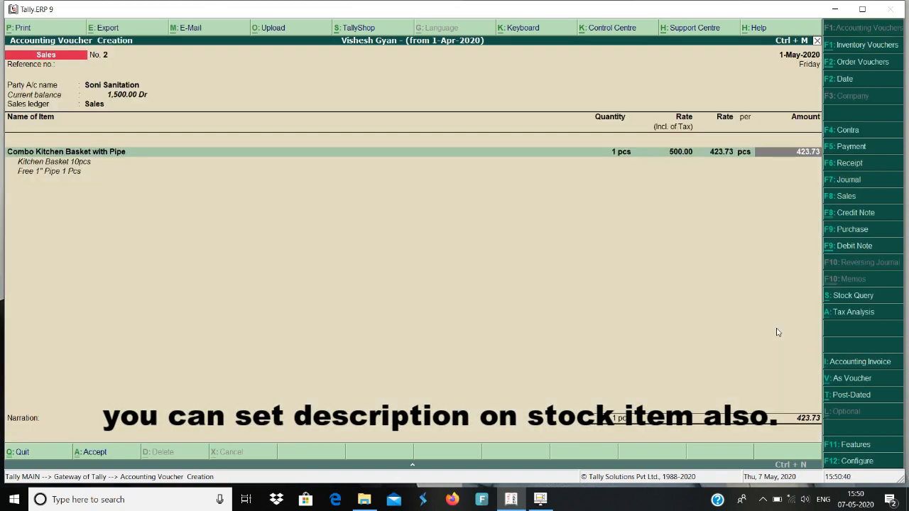
key("Return")
key("Return")
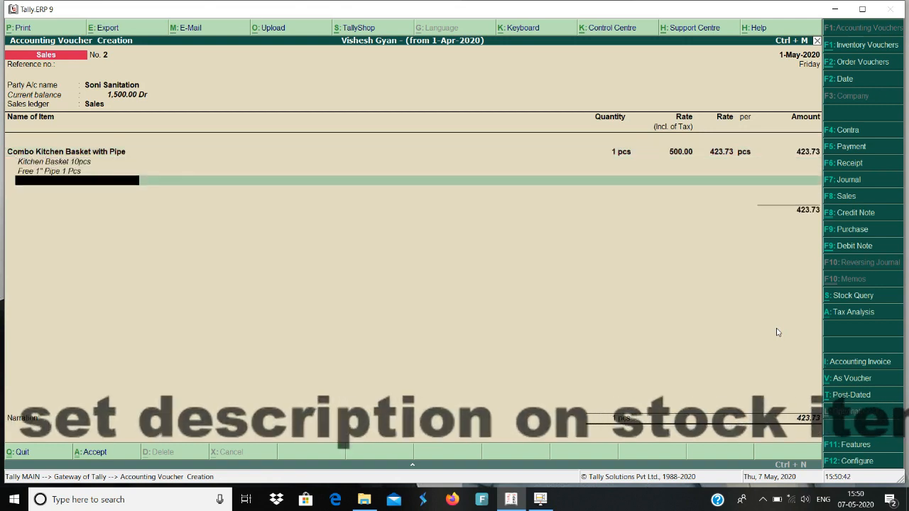
key("Return")
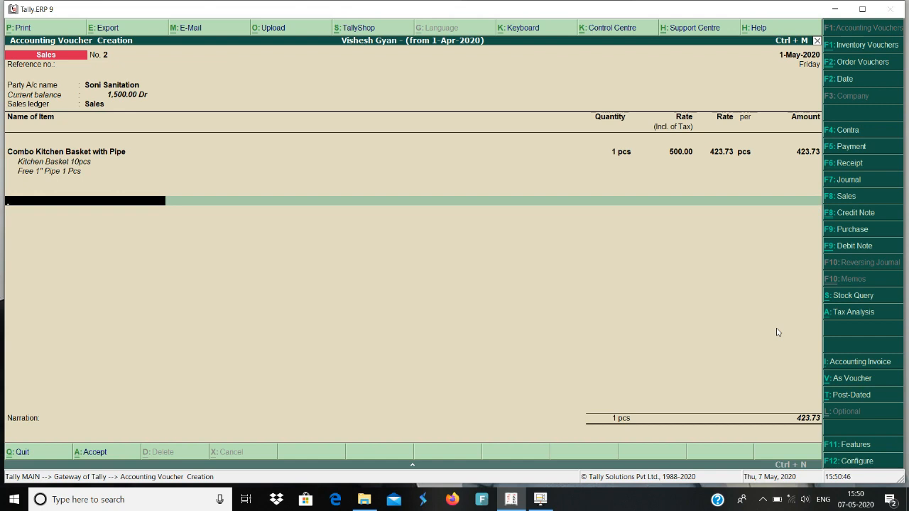
- Add the Output Cgst and Output Sgst ledgers to the combo item's sales voucher
type("Ou")
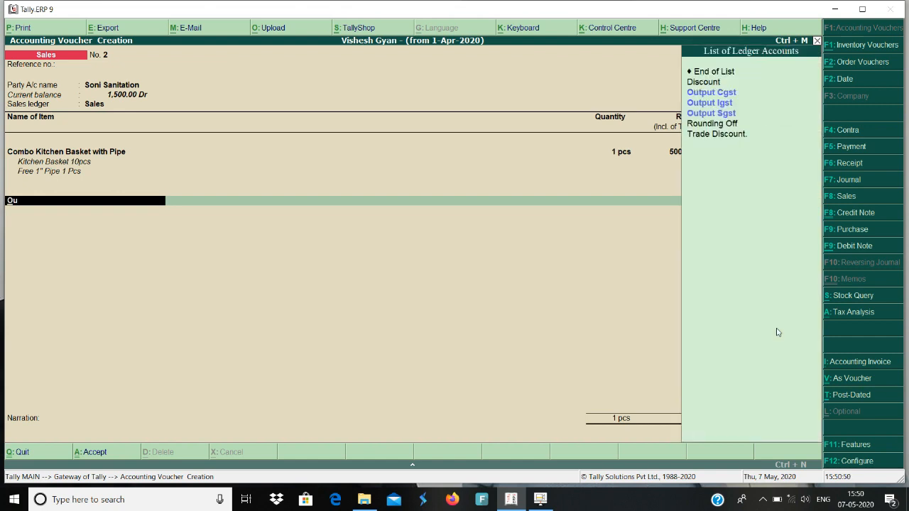
key("Down")
key("Return")
key("Return")
type("Ou")
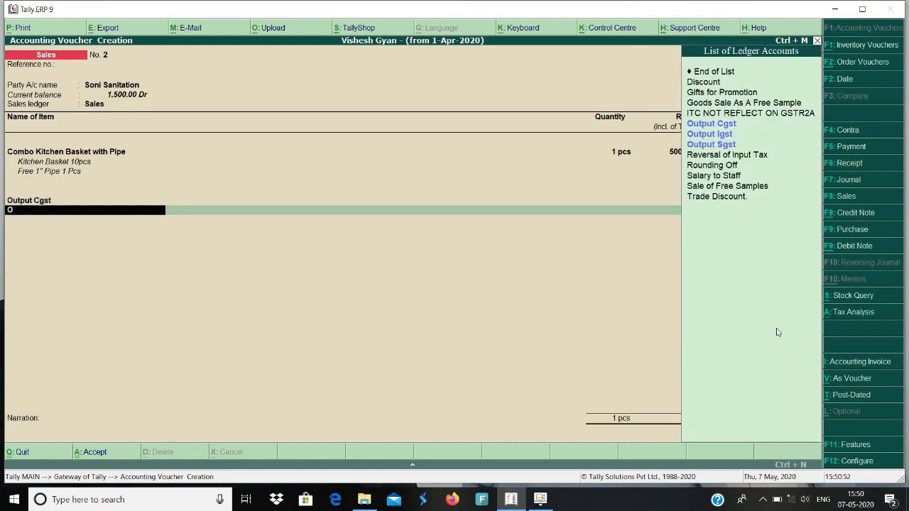
key("Down")
key("Down")
key("Down")
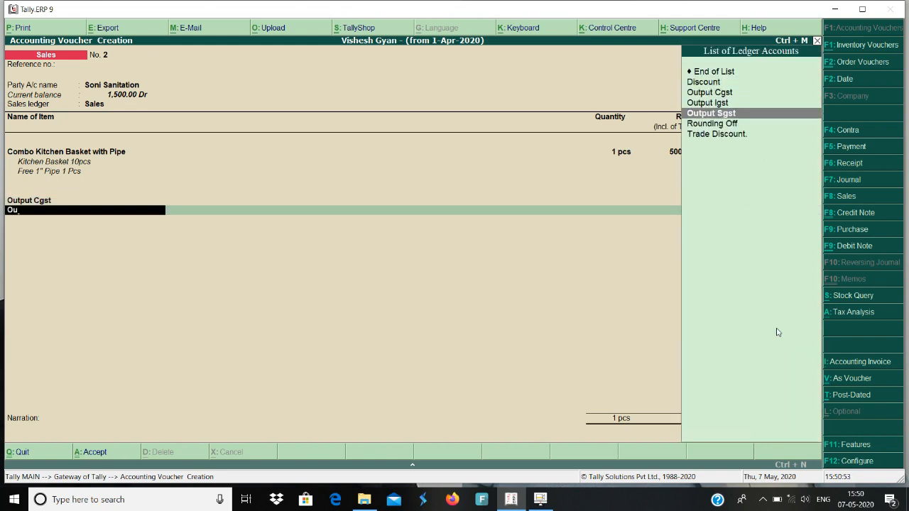
key("Return")
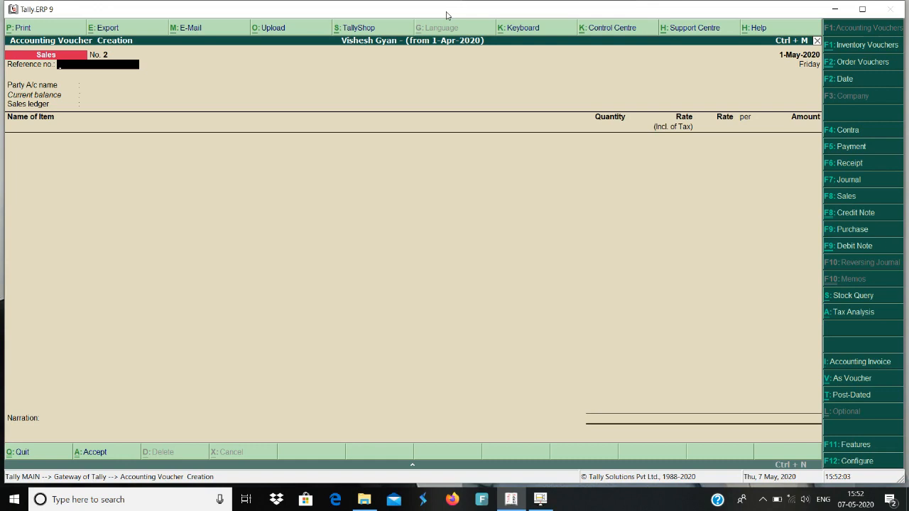
- Leave the reference number blank and choose Soni Sanitation as the party account of the new Sales voucher
key("Return")
key("Down")
key("Down")
key("Down")
key("Down")
key("Down")
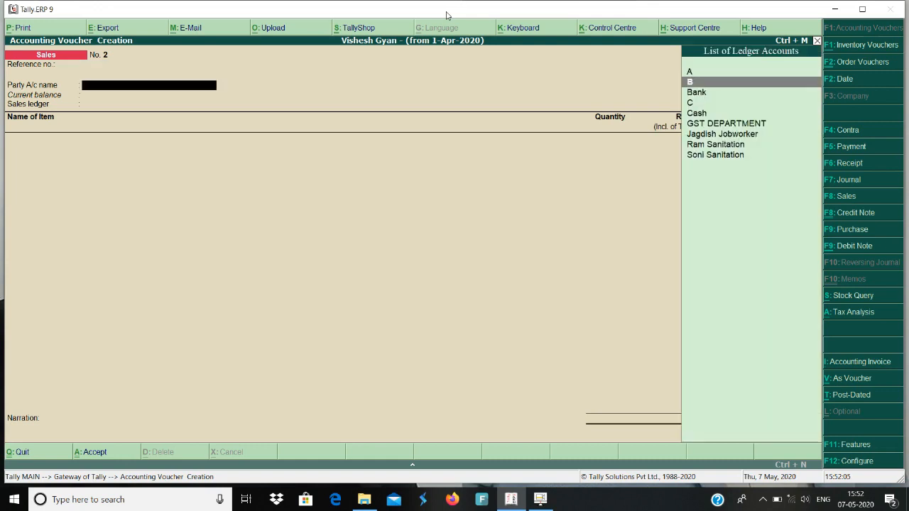
key("Down")
key("Down")
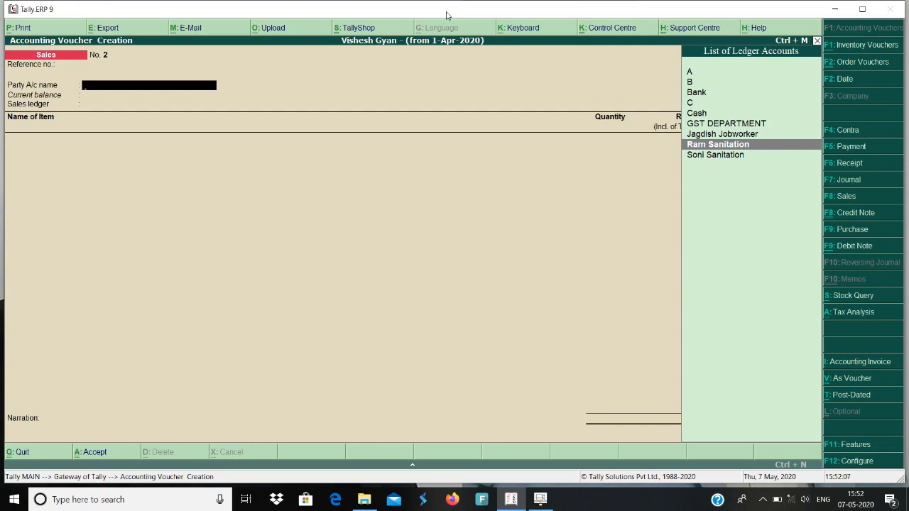
key("Down")
key("Return")
- Accept the default despatch, order and buyer's details, and choose Sales as the sales ledger
key("Return")
key("Return")
key("Return")
key("Return")
key("Return")
key("Return")
key("Return")
key("Return")
key("Return")
key("Return")
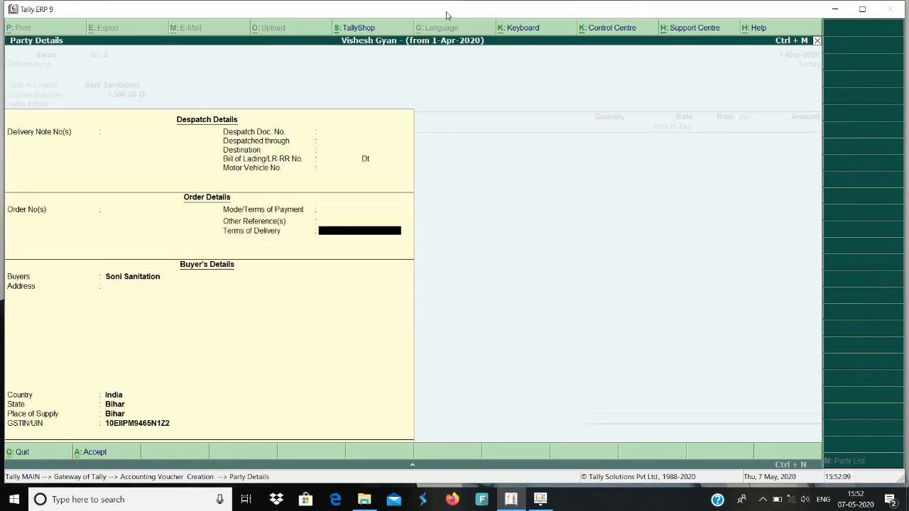
key("Return")
key("Return")
key("Return")
key("Return")
key("Return")
key("Return")
key("Return")
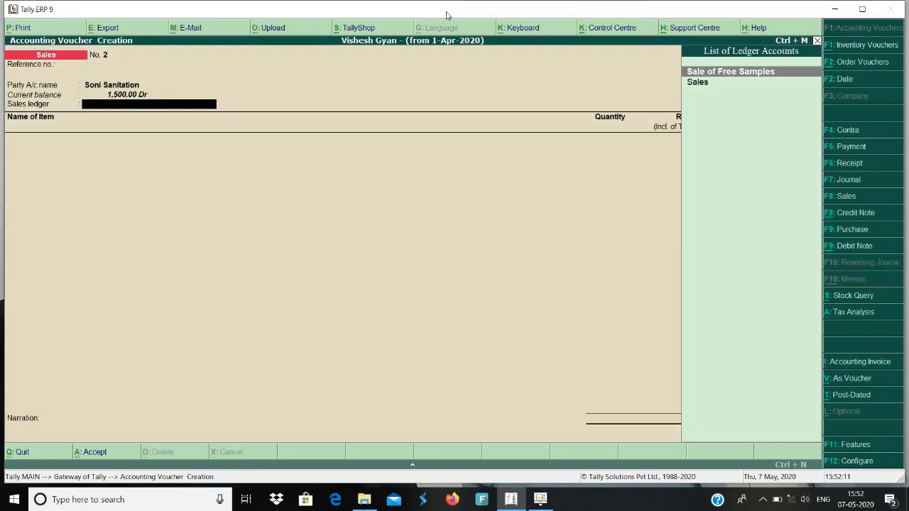
key("Down")
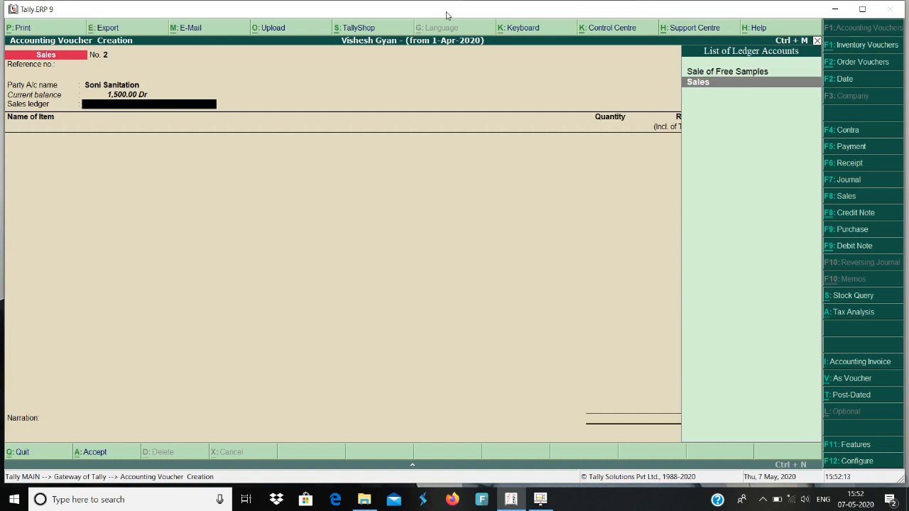
key("Return")
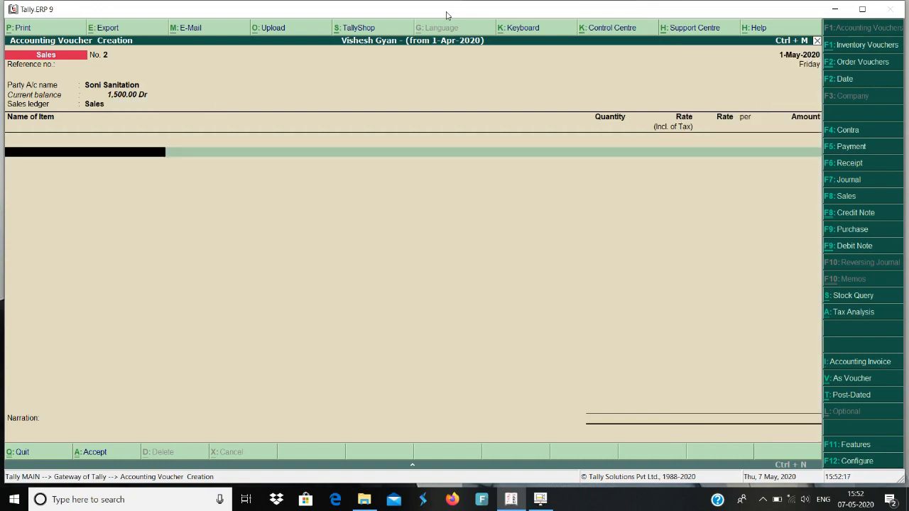
- Add Kitchen Basket from Main Location with quantity 1 pcs and a tax-inclusive rate of 200
type("P")
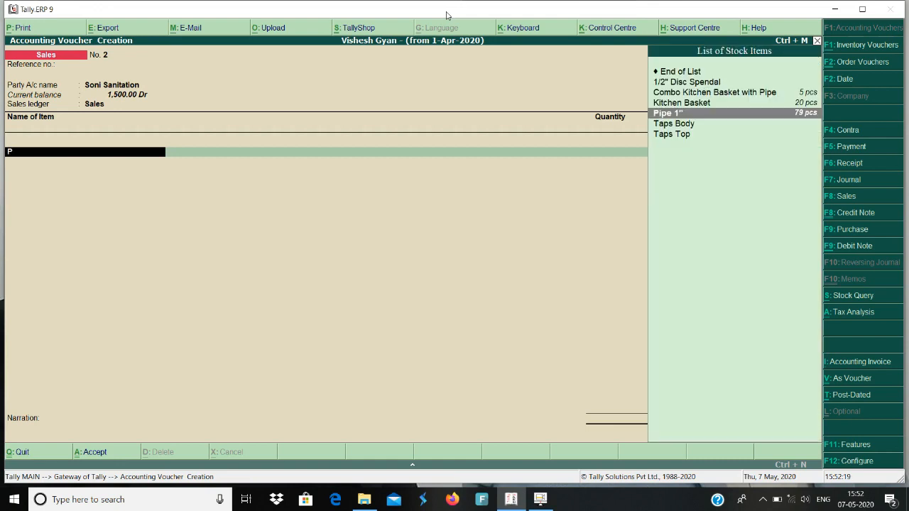
key("BackSpace")
type("ki")
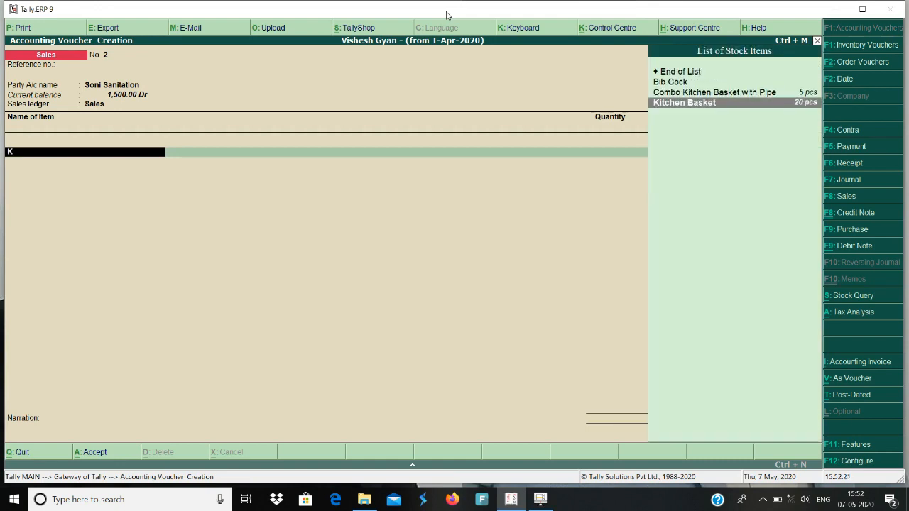
key("Return")
key("Return")
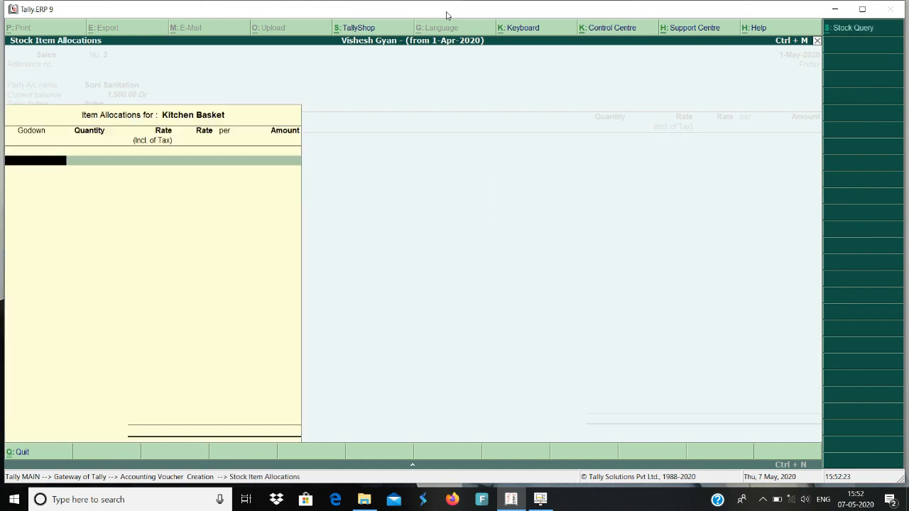
key("Return")
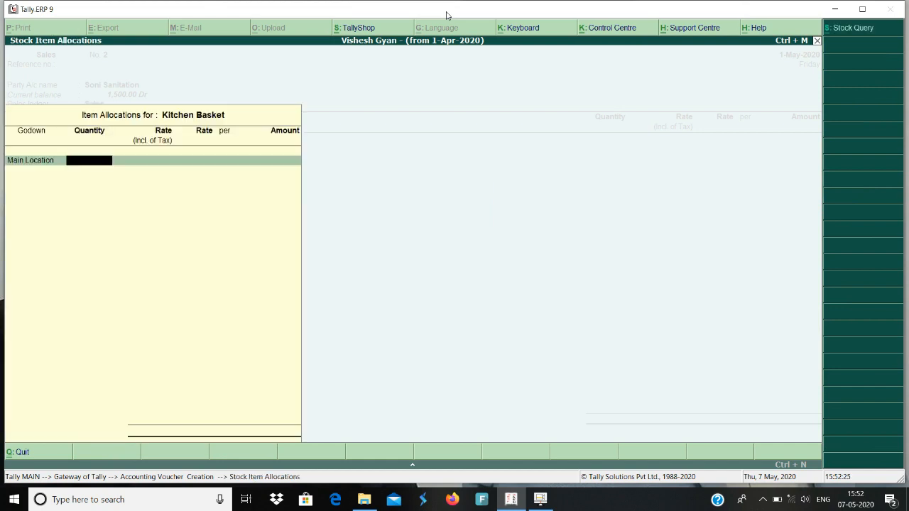
type("5")
key("Return")
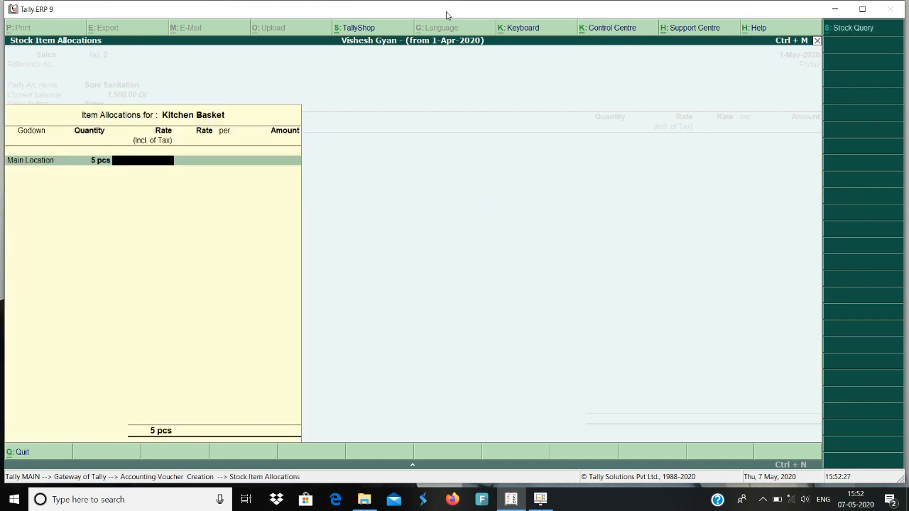
key("BackSpace")
type("1")
key("Return")
type("200")
key("Return")
key("Return")
key("Return")
key("Return")
key("Return")
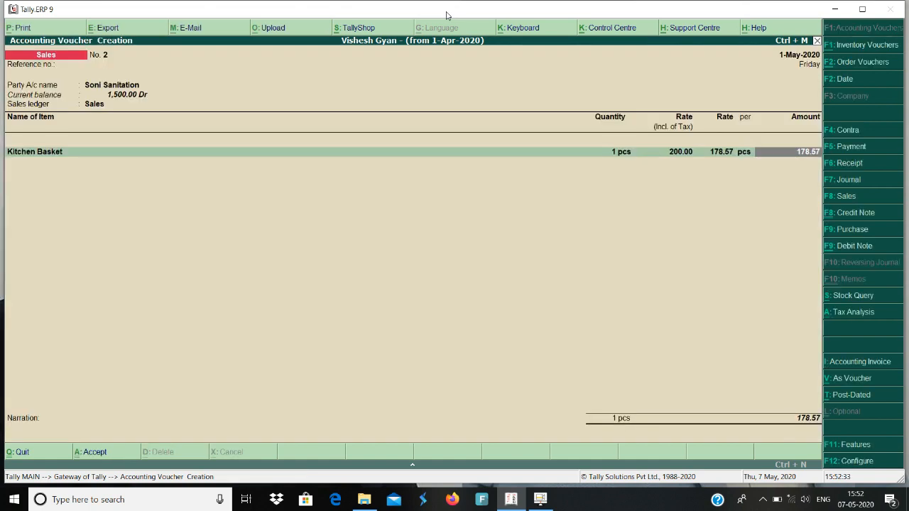
- Add Pipe 1" from Main Location as a free item with quantity 1 pcs and a rate of 0
type("Pi")
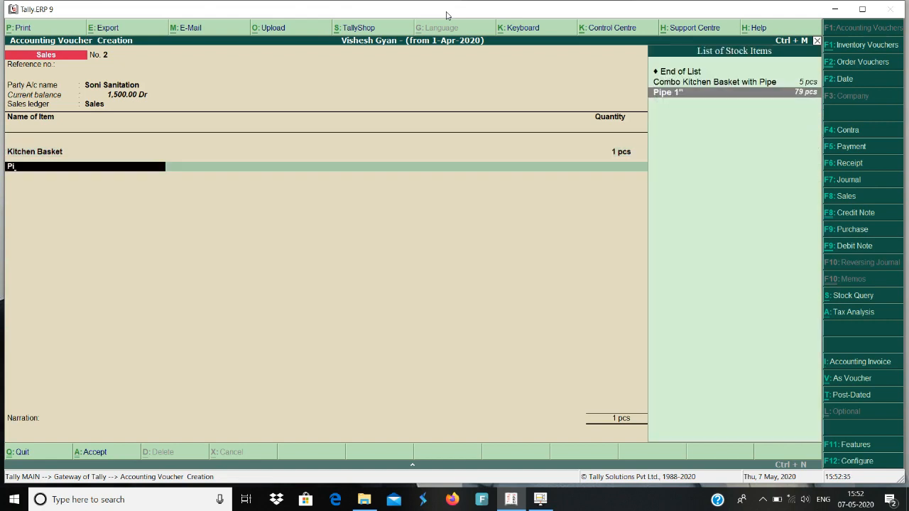
key("Return")
key("Return")
key("Return")
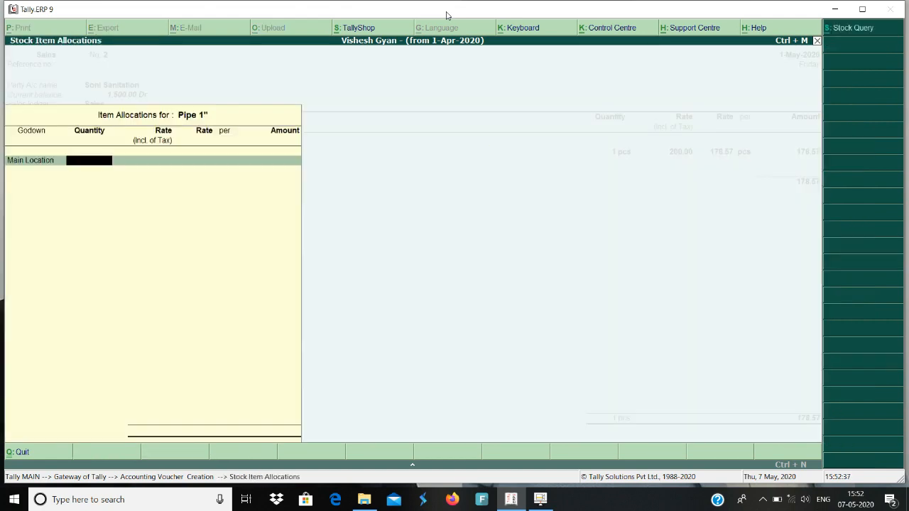
key("Return")
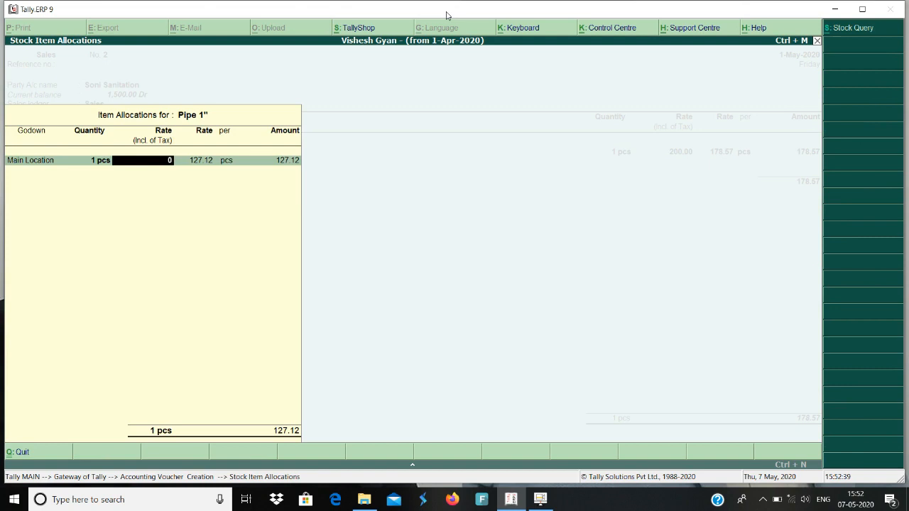
key("Return")
key("Return")
key("BackSpace")
type("0")
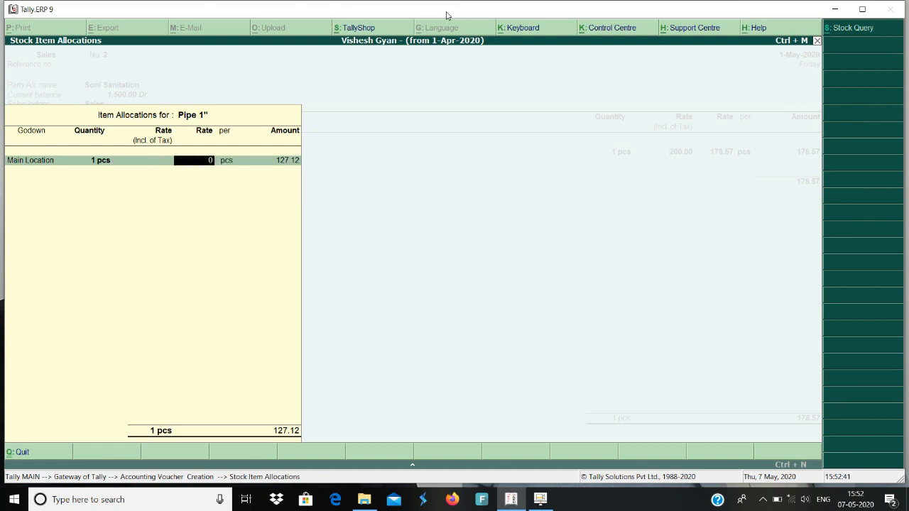
key("Return")
key("Return")
key("Return")
key("Return")
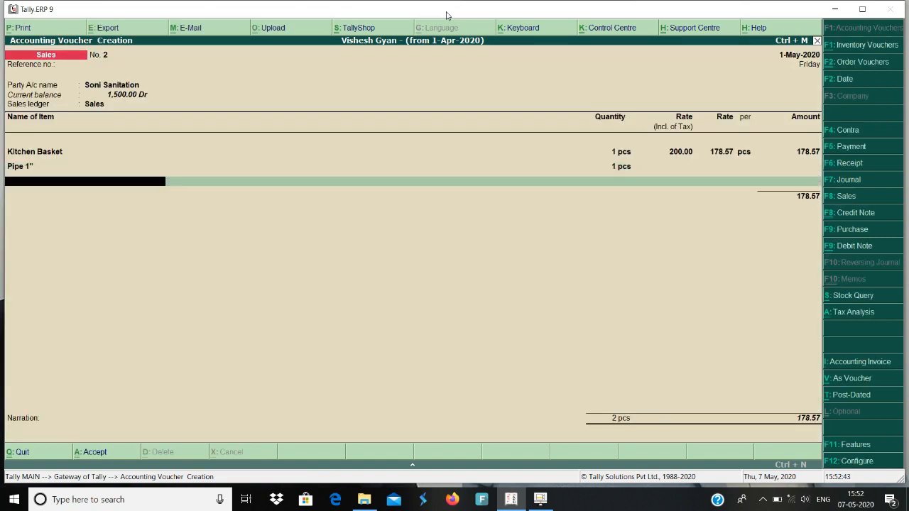
- Add the Output Cgst and Output Sgst ledgers to the Kitchen Basket and Pipe 1" sale
type("Ou")
key("Down")
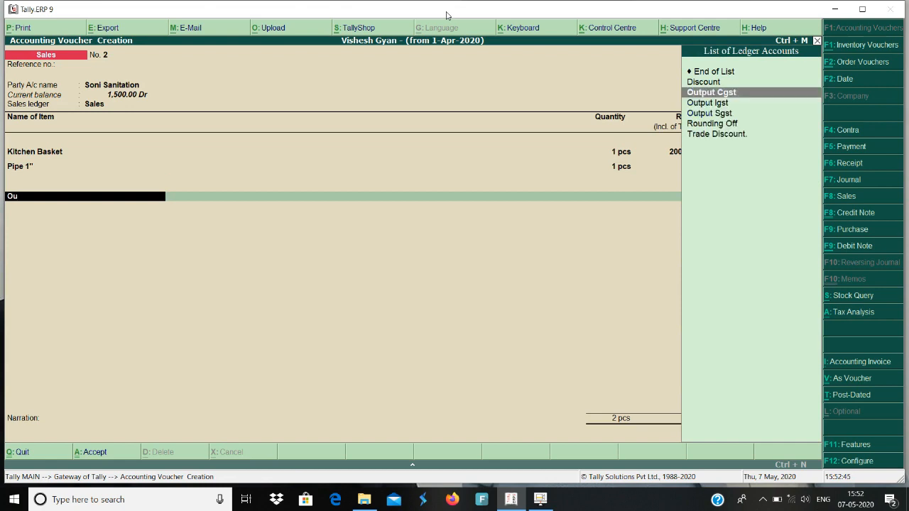
key("Return")
key("Return")
type("Ou")
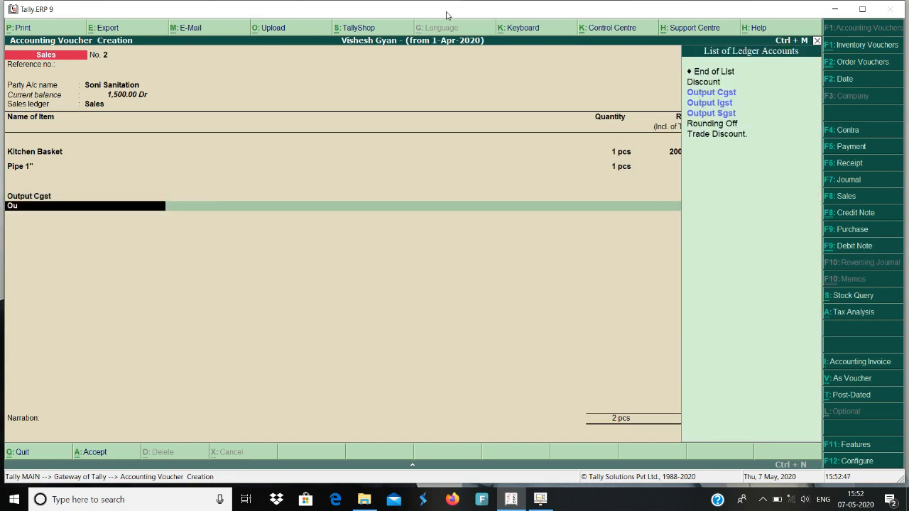
key("Down")
key("Down")
key("Down")
key("Return")
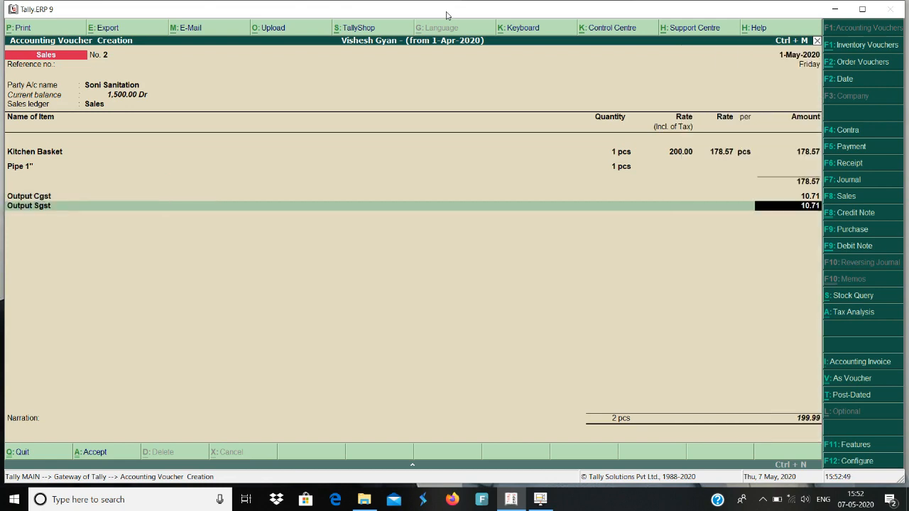
- Review the voucher's detailed tax analysis for Kitchen Basket and Pipe 1", and return to the voucher
left_click(876, 316)
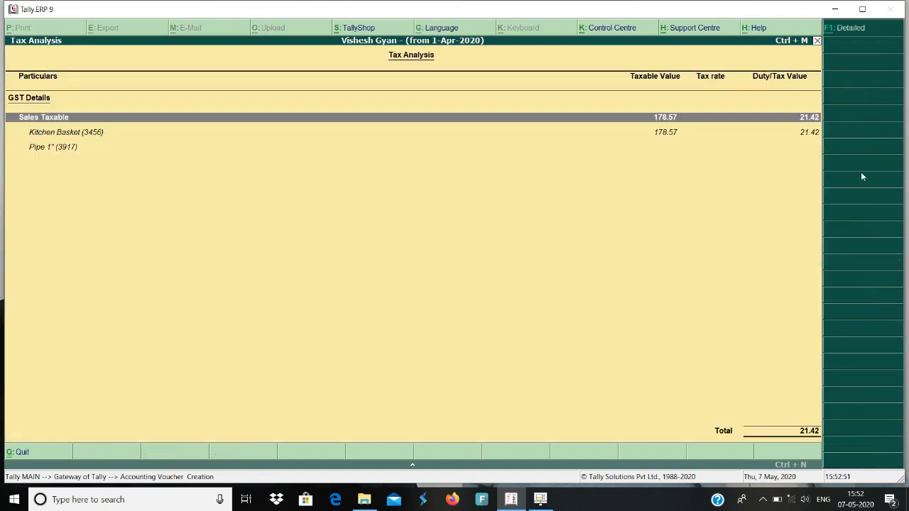
left_click(855, 32)
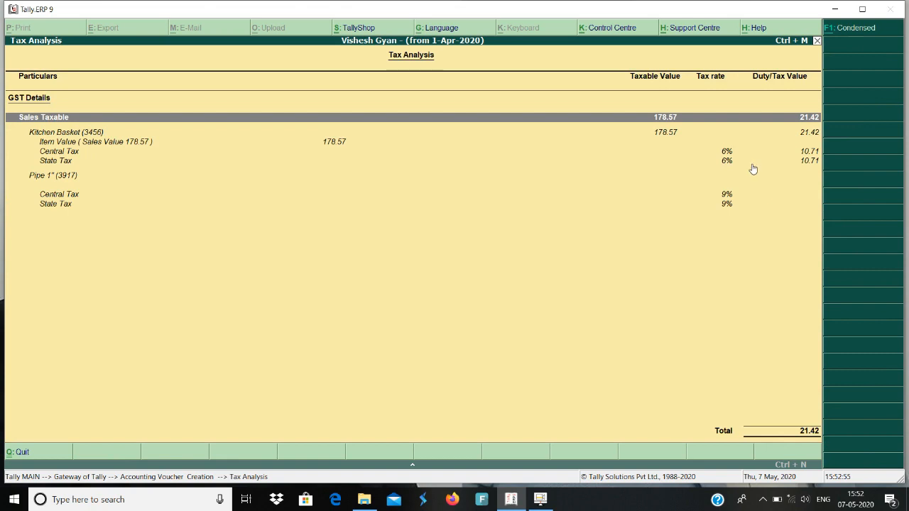
key("Escape")
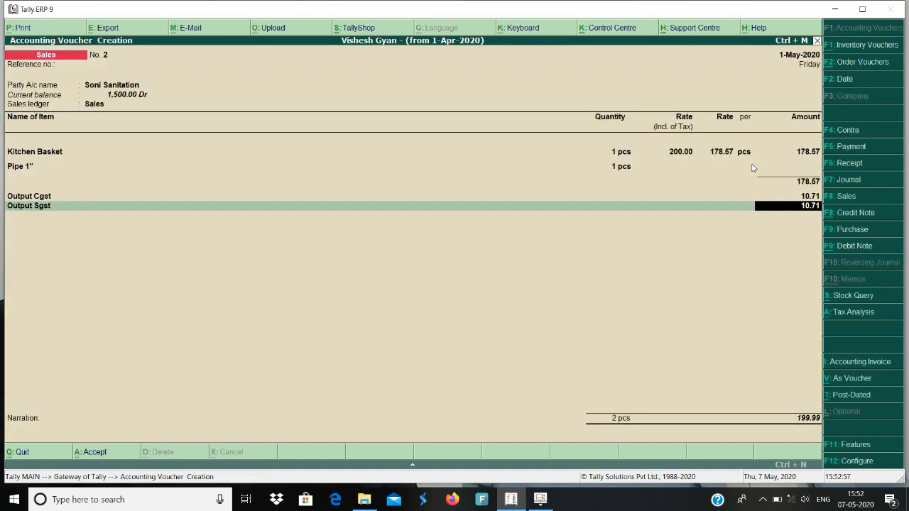